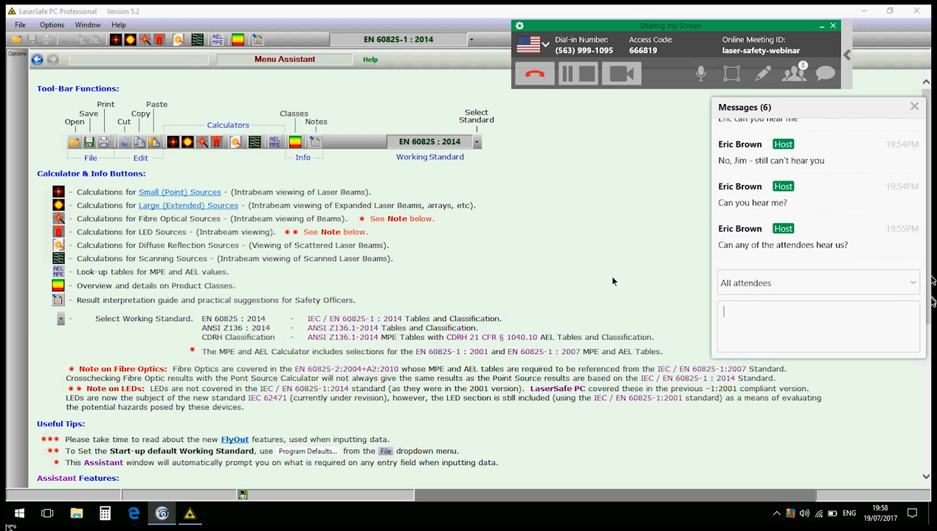
Show the meeting's attendee list and skim the Menu Assistant page from the toolbar functions down to the disclaimer.
left_click(799, 76)
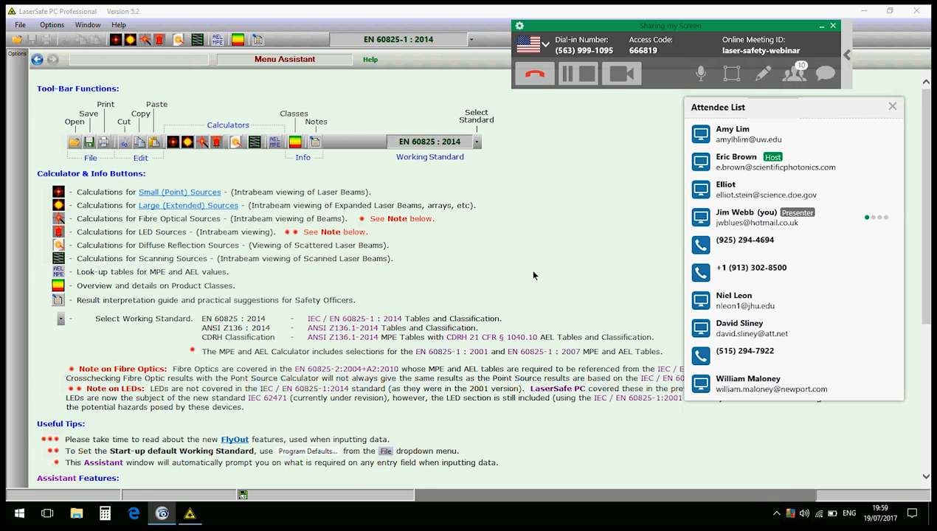
scroll(533, 275, "down", 4)
scroll(317, 259, "up", 4)
scroll(319, 259, "down", 2)
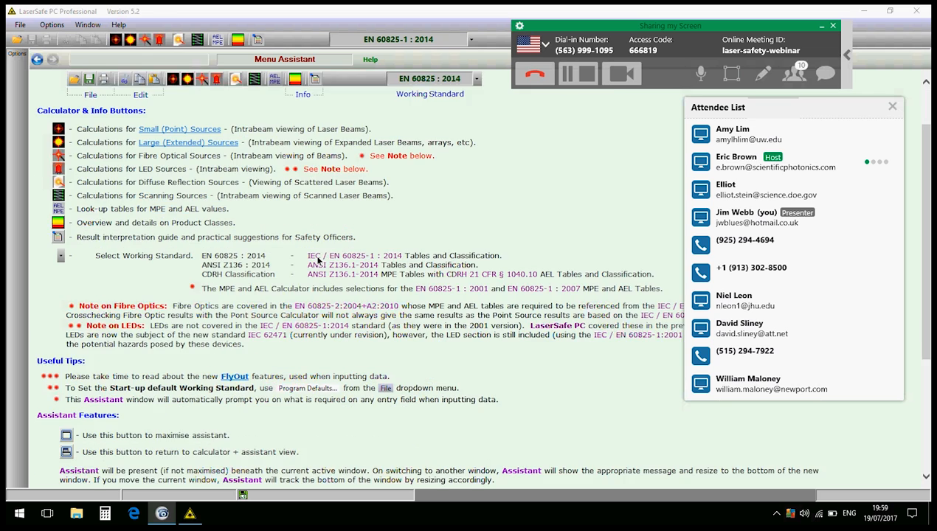
scroll(319, 260, "up", 2)
scroll(319, 259, "down", 3)
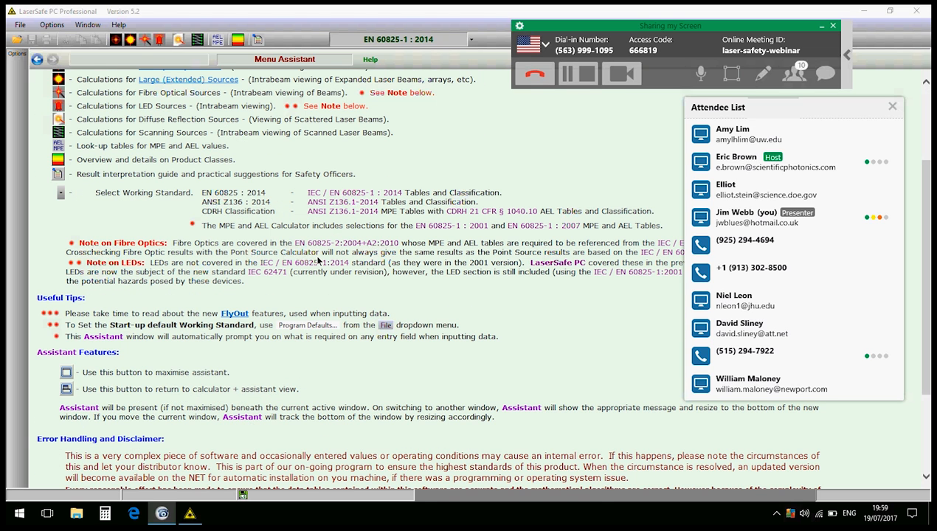
scroll(319, 260, "up", 3)
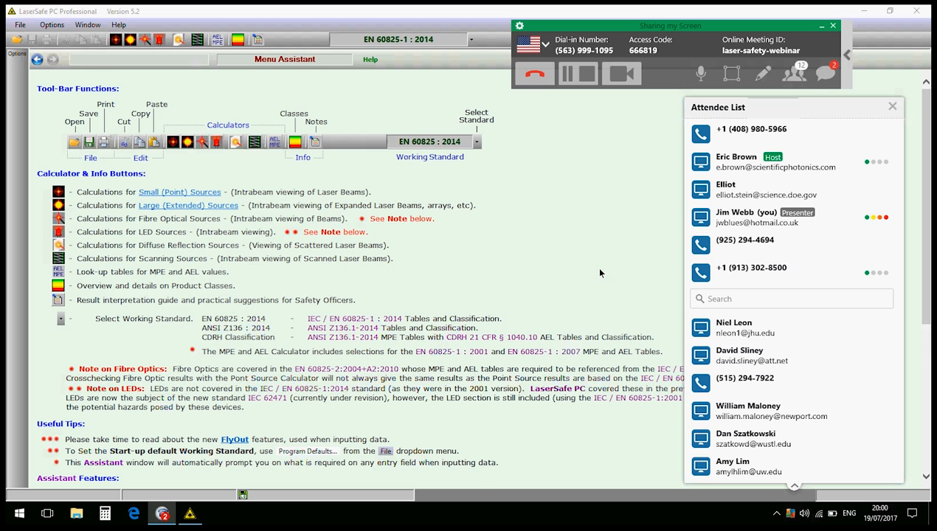
scroll(598, 273, "down", 2)
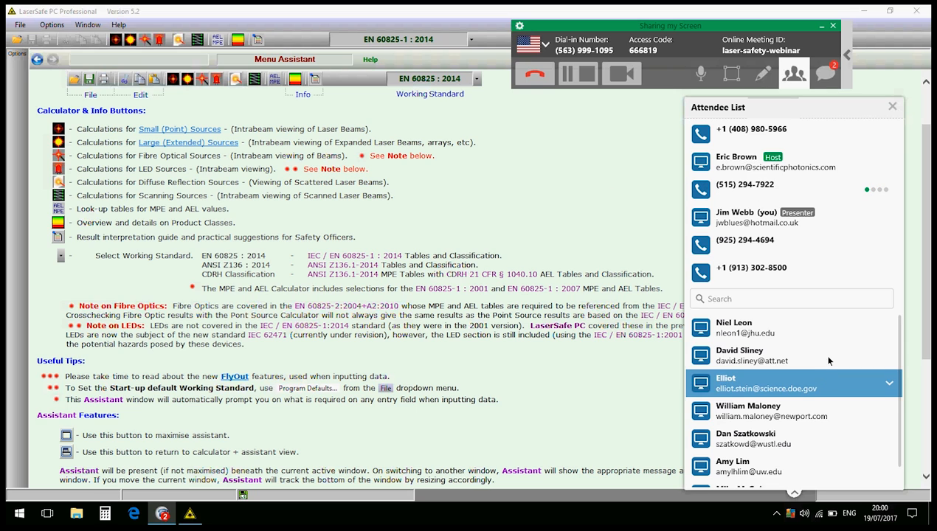
Look through the meeting's attendee list from the first to the last participant.
scroll(835, 345, "down", 1)
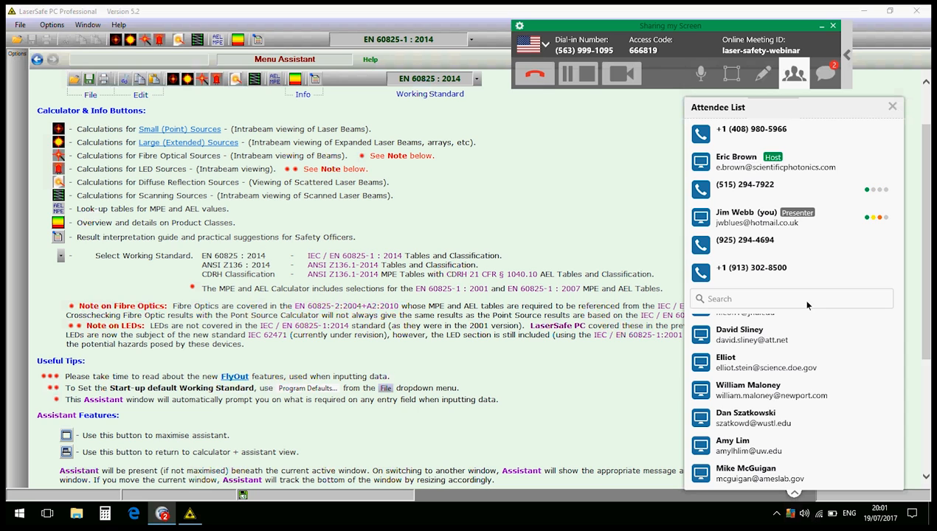
left_click(698, 268)
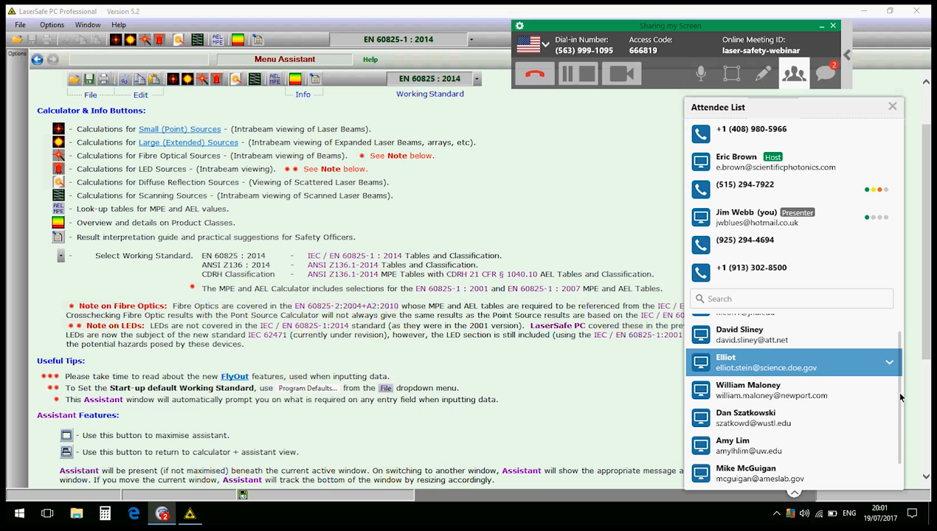
scroll(900, 435, "down", 2)
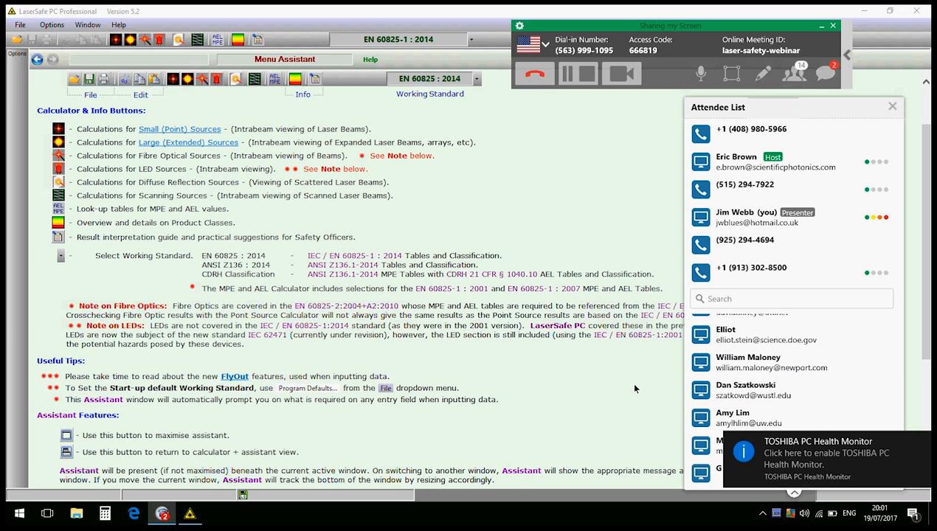
scroll(634, 388, "up", 2)
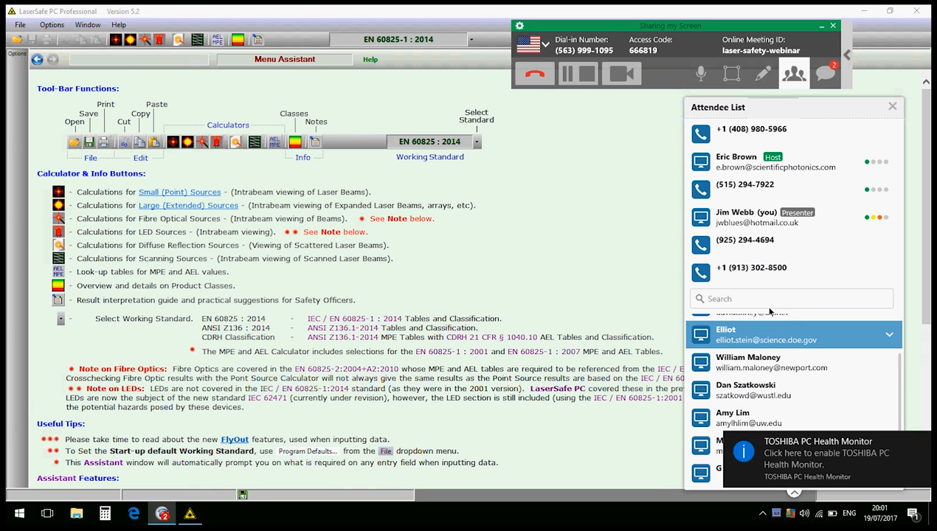
left_click(848, 265)
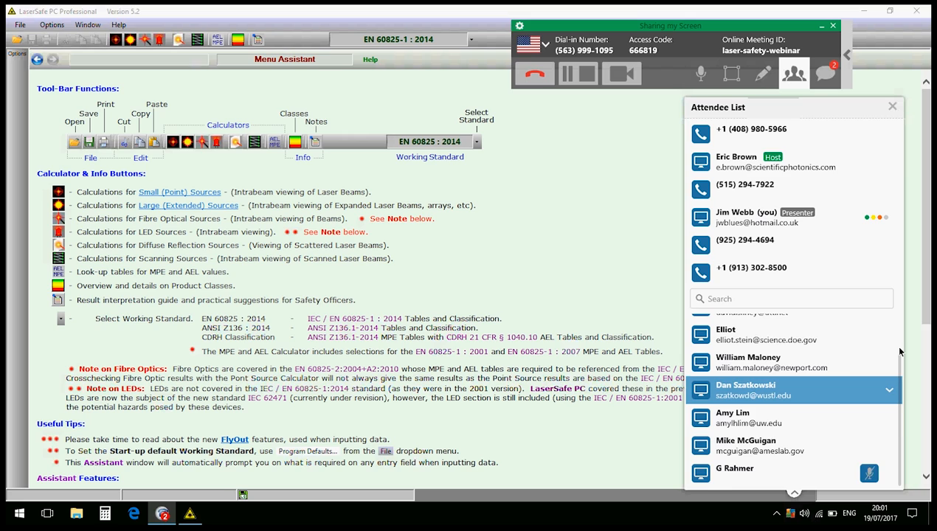
left_click_drag(898, 351, 898, 304)
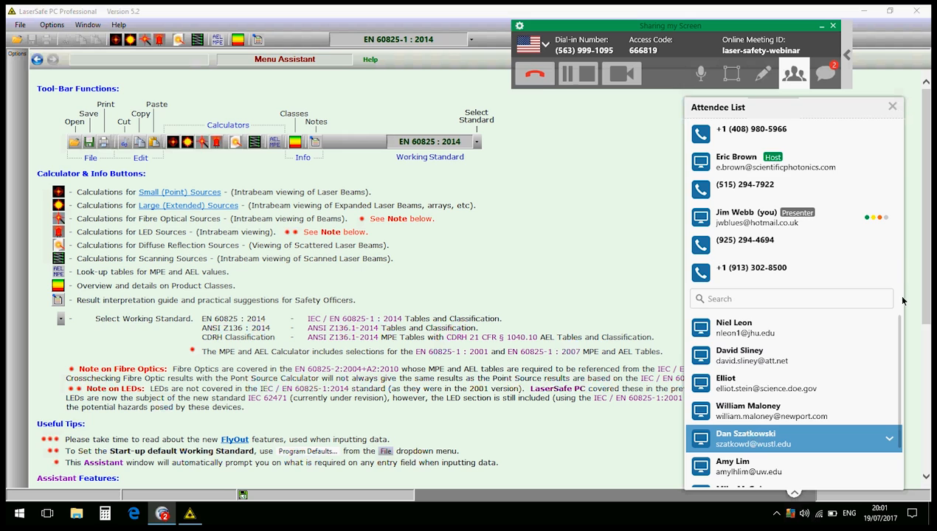
left_click_drag(907, 360, 916, 435)
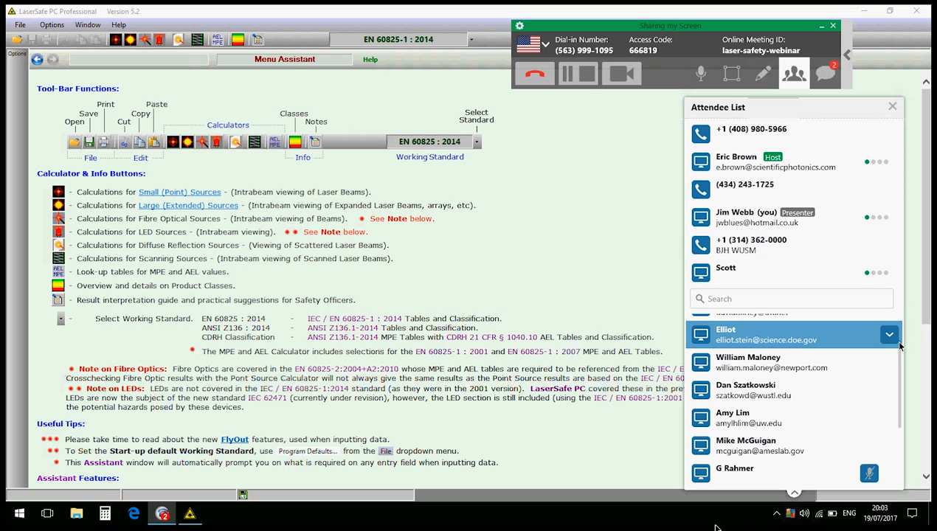
left_click_drag(896, 351, 909, 311)
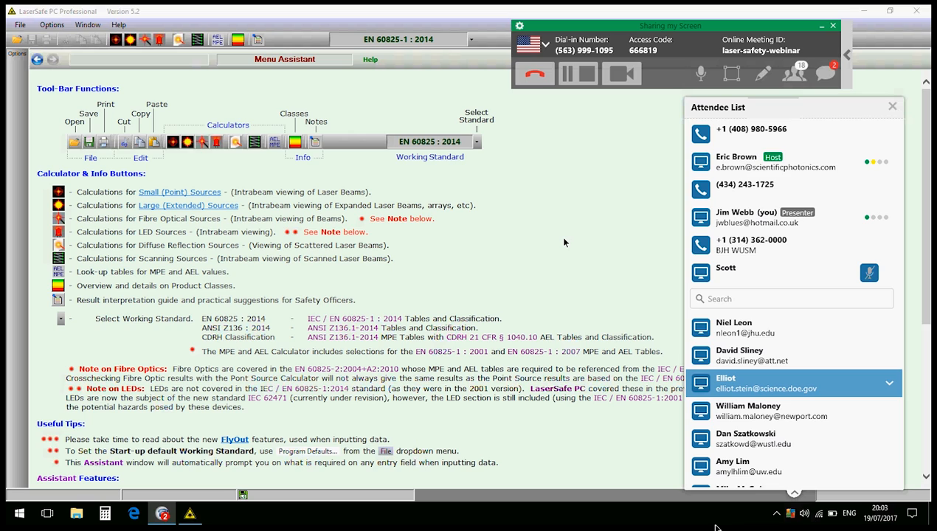
Minimize and restore the meeting controls, and move them clear of the program's toolbar.
left_click(819, 26)
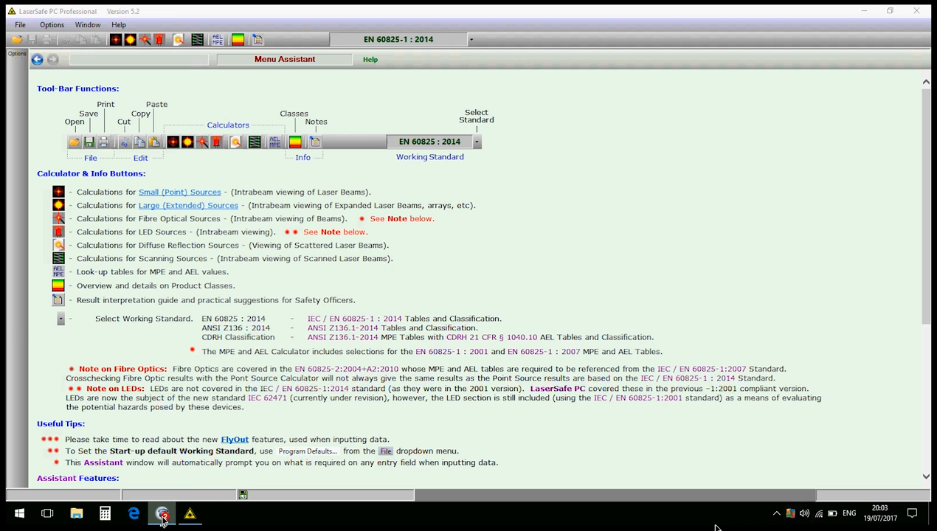
mouse_move(160, 515)
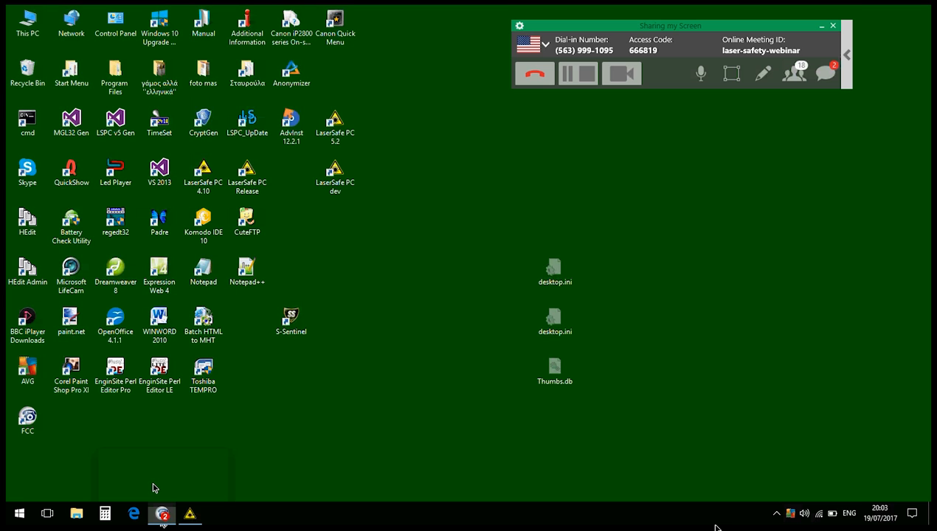
left_click(153, 483)
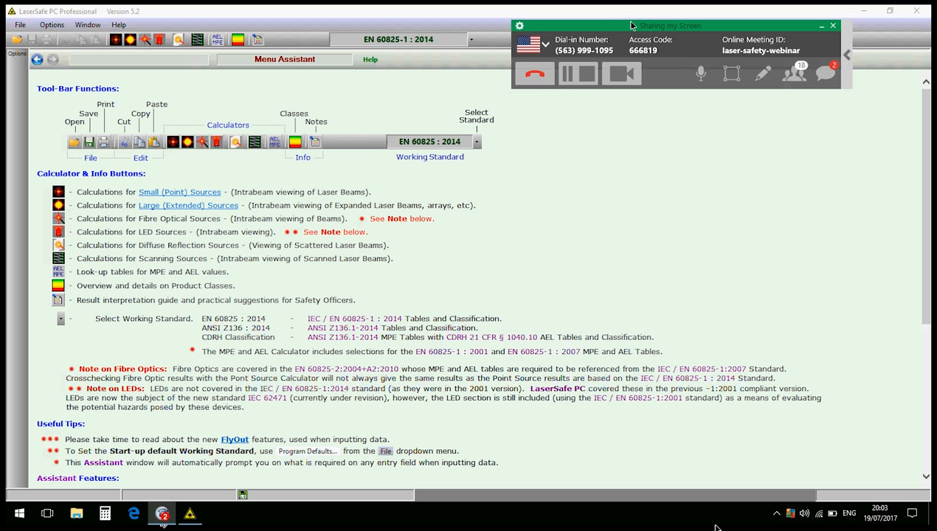
left_click_drag(627, 25, 695, 107)
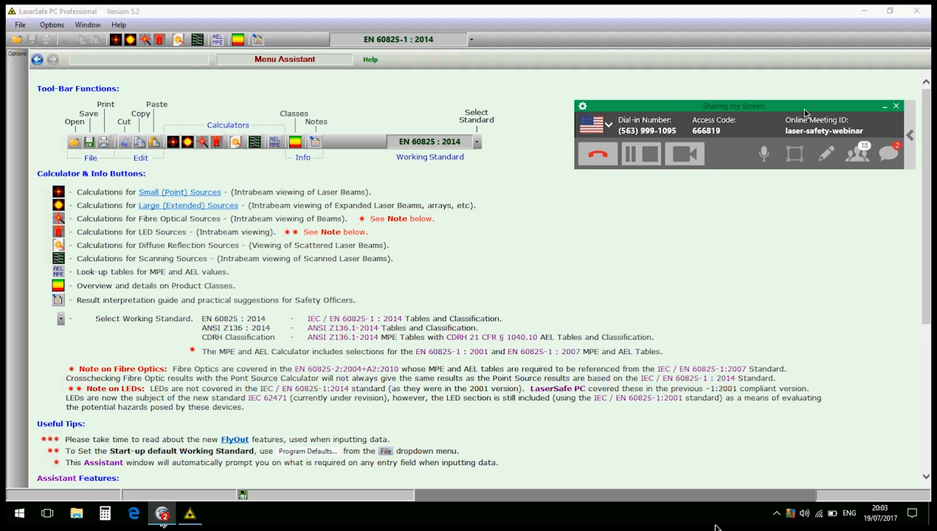
Check the meeting's attendee list and chat messages, and minimize the meeting controls.
left_click(866, 161)
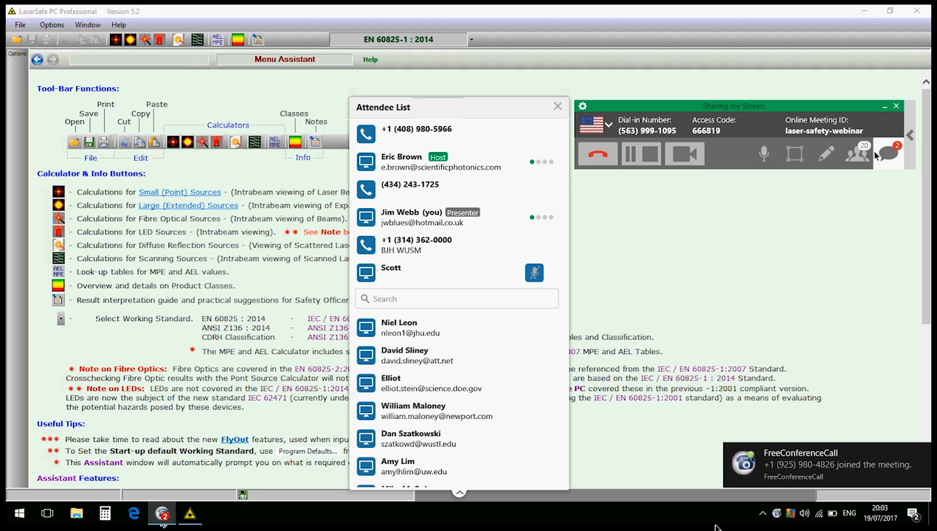
left_click(885, 152)
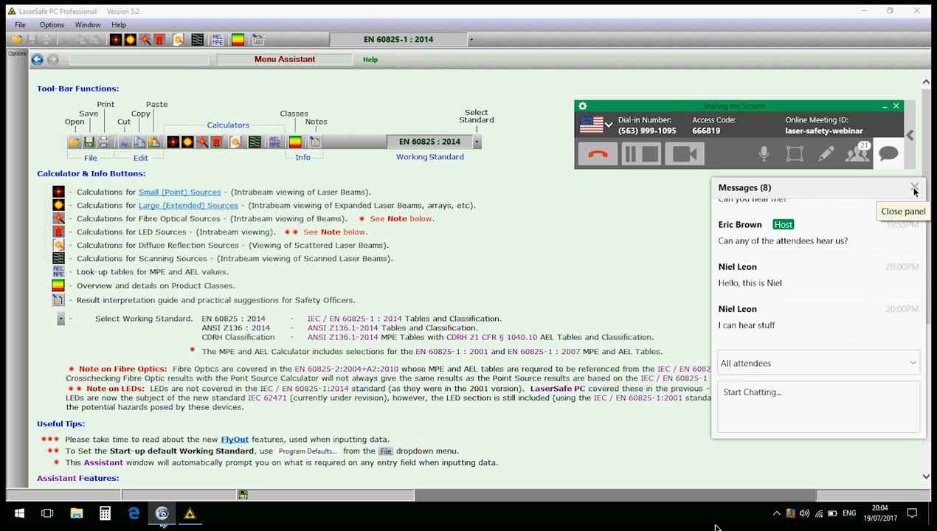
left_click(882, 106)
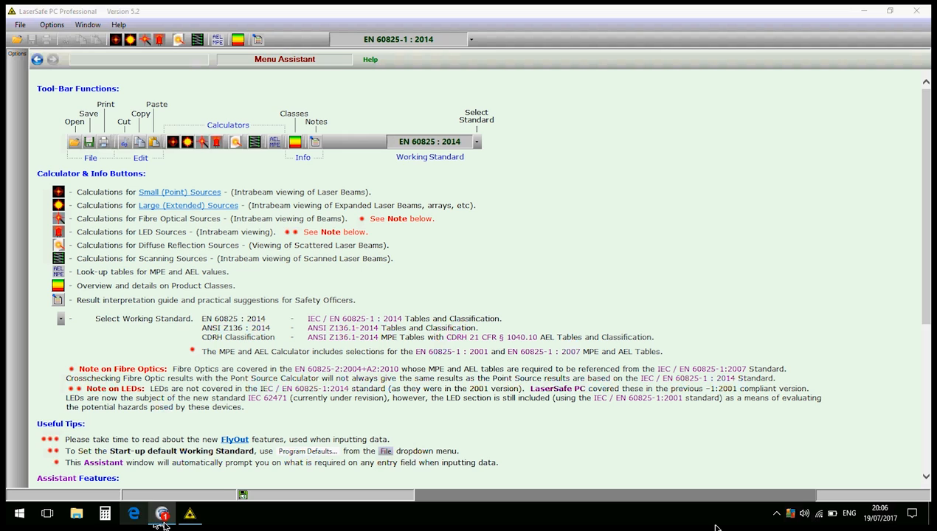
Turn off automatic level adjustment for the recording device in the meeting's audio preferences, and minimize the meeting controls.
left_click(167, 516)
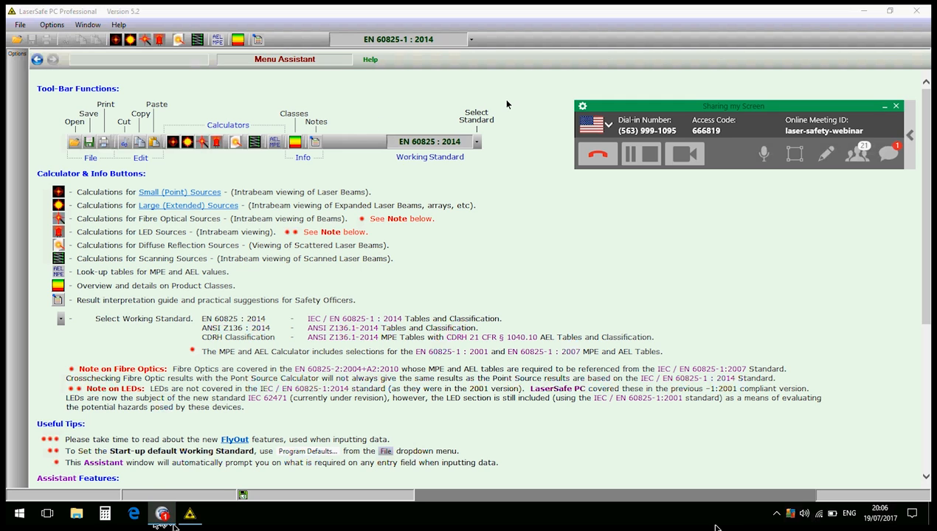
left_click(581, 107)
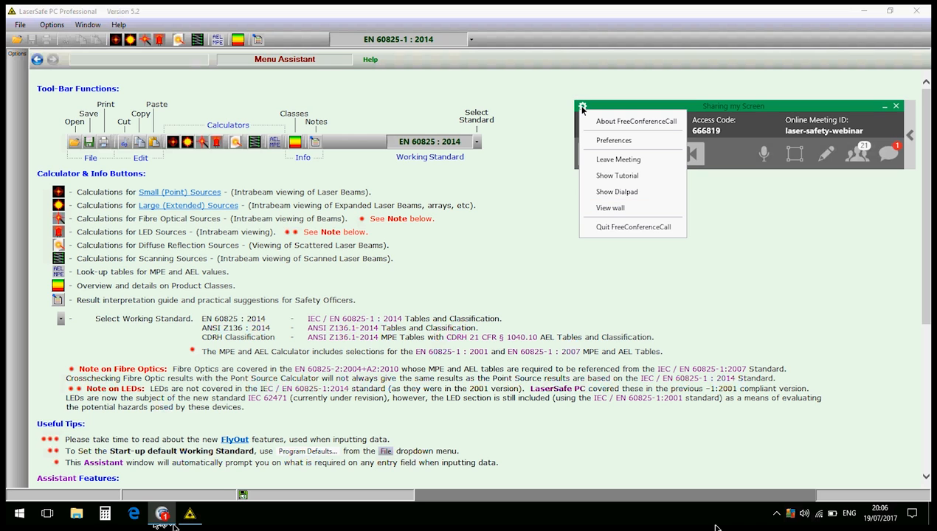
left_click(600, 141)
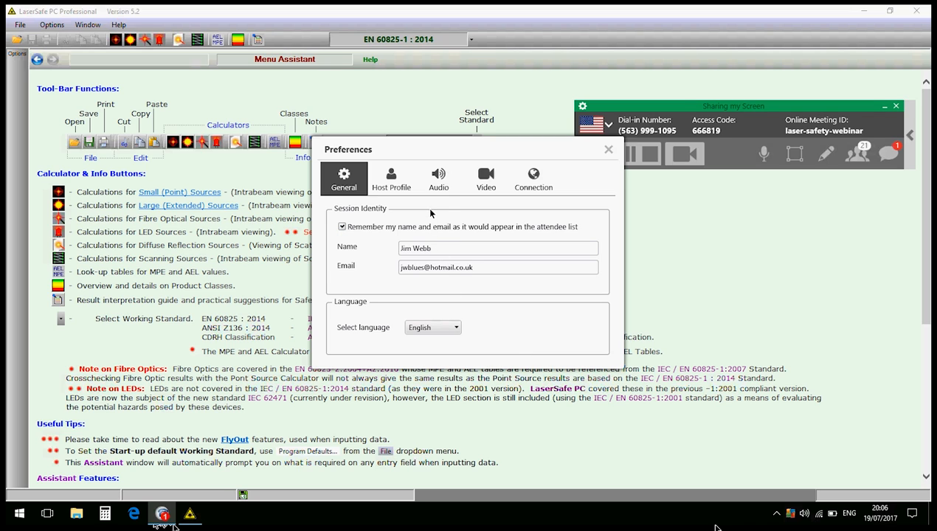
left_click(441, 180)
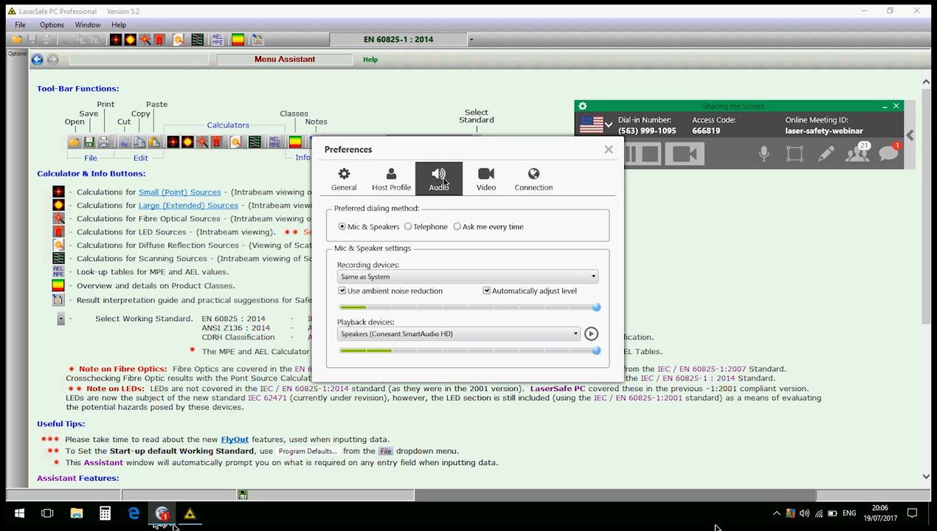
left_click(487, 291)
left_click(607, 151)
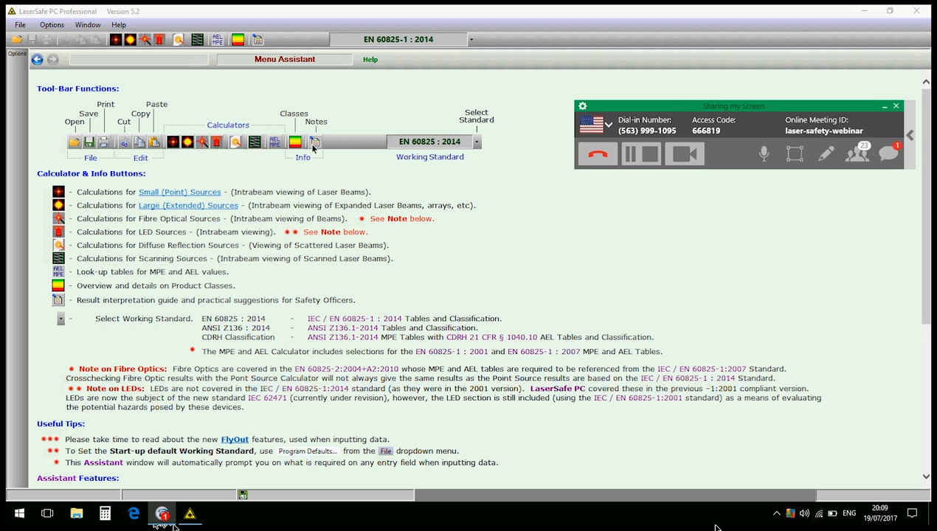
left_click(884, 108)
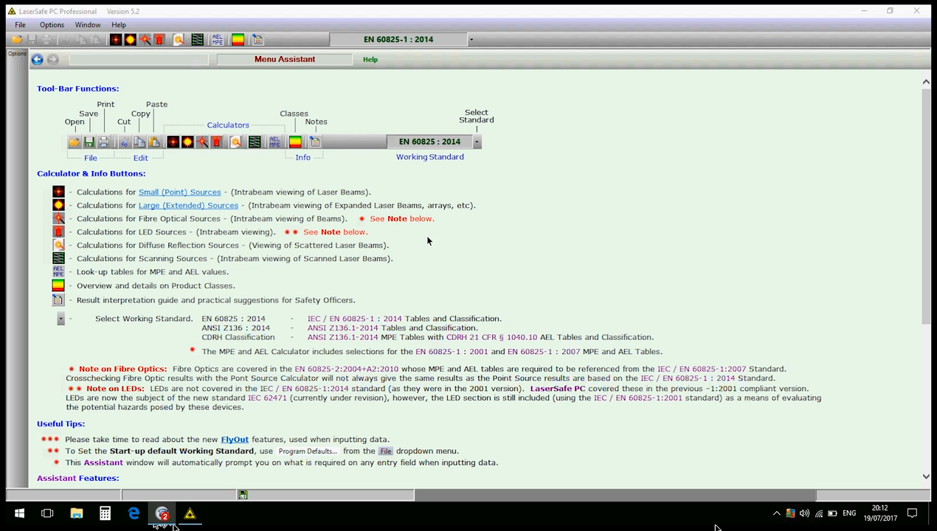
Skim the Menu Assistant overview and view the selectable working standards, keeping EN 60825-1 : 2014.
scroll(493, 233, "down", 3)
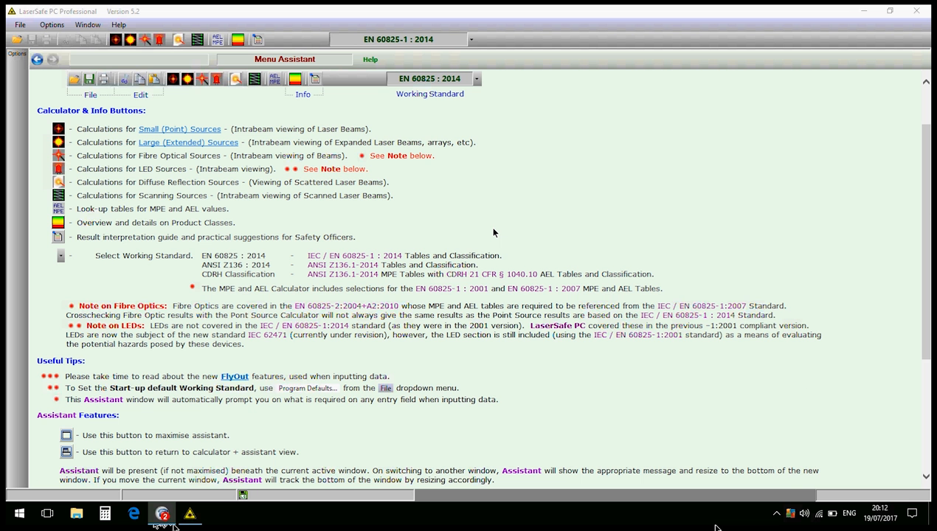
scroll(494, 232, "down", 3)
scroll(494, 232, "up", 6)
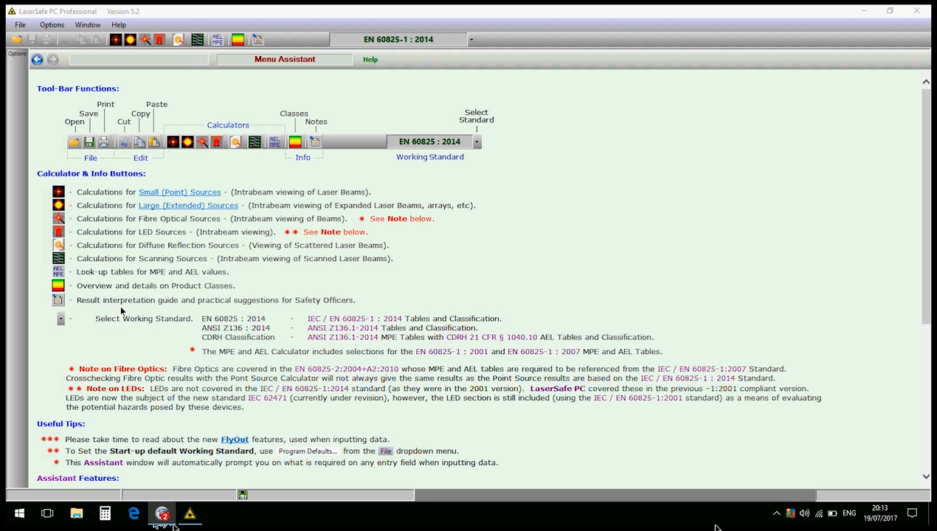
left_click(473, 41)
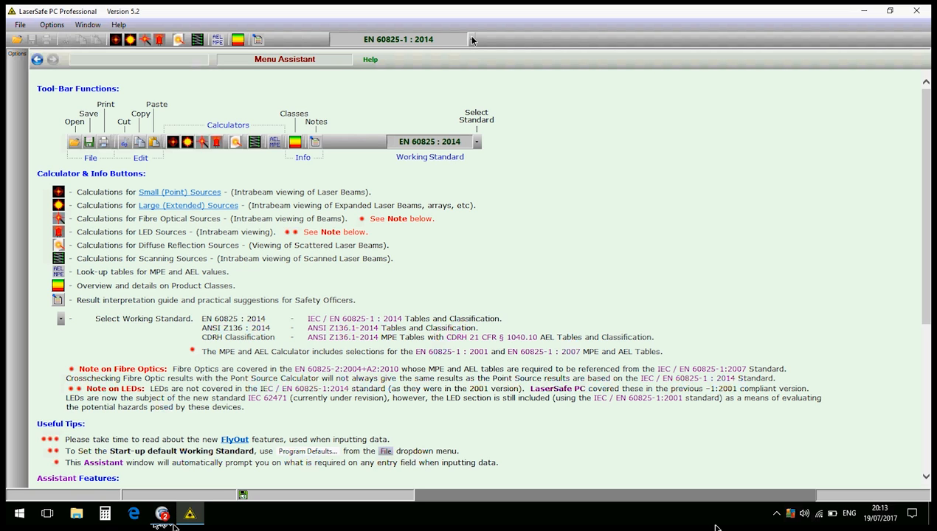
left_click(473, 40)
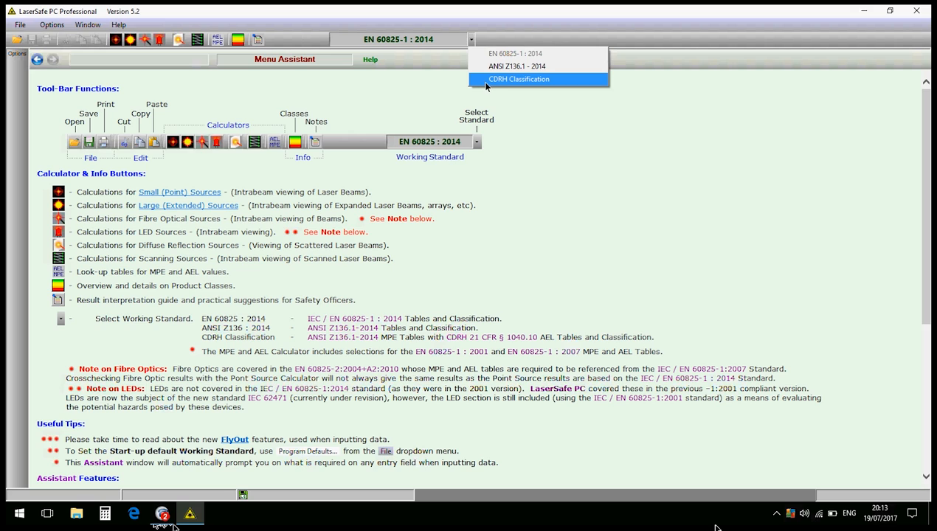
left_click(401, 99)
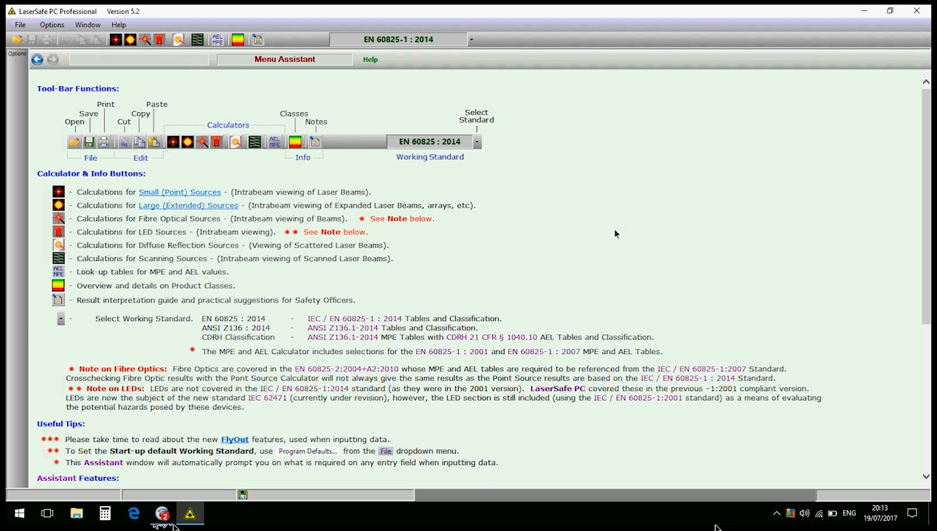
Examine the Menu Assistant's standards notes, useful tips, assistant features and disclaimer sections.
scroll(615, 234, "down", 2)
scroll(615, 234, "down", 3)
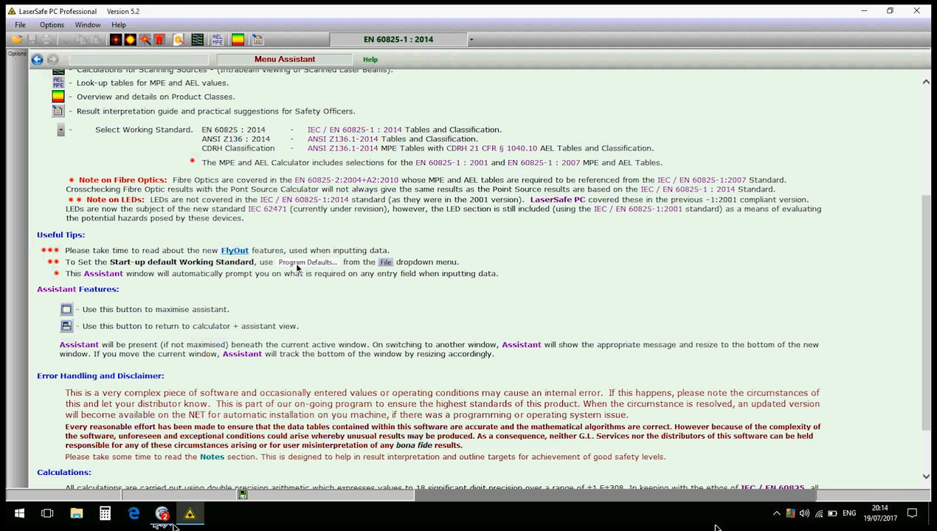
scroll(297, 270, "down", 3)
scroll(298, 270, "up", 5)
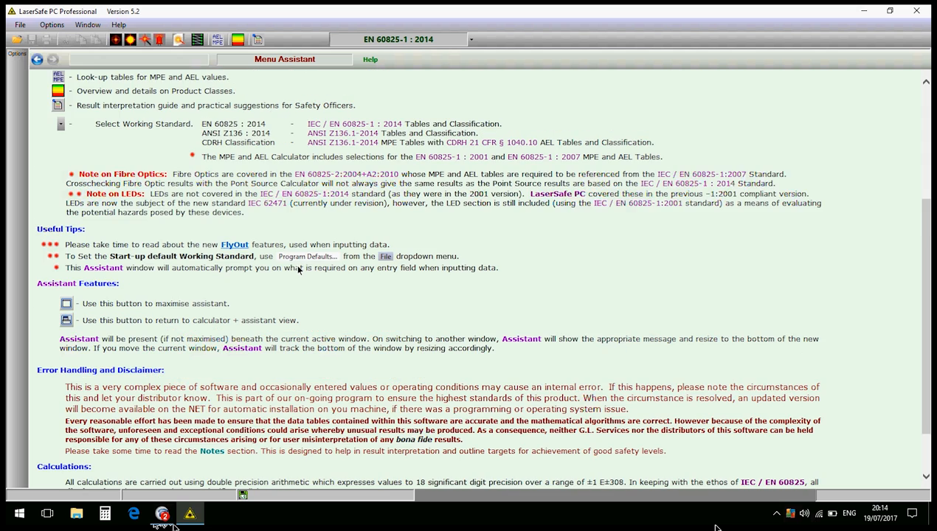
scroll(298, 270, "up", 4)
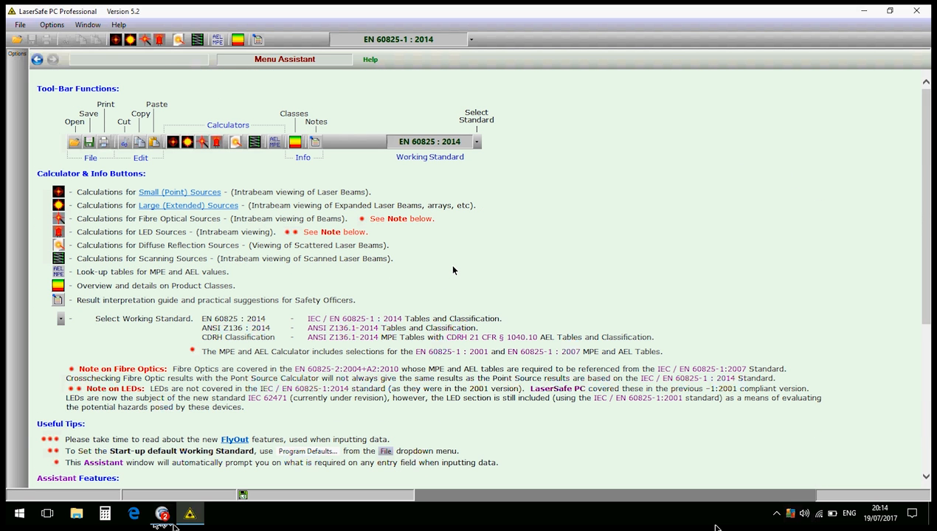
scroll(452, 270, "down", 4)
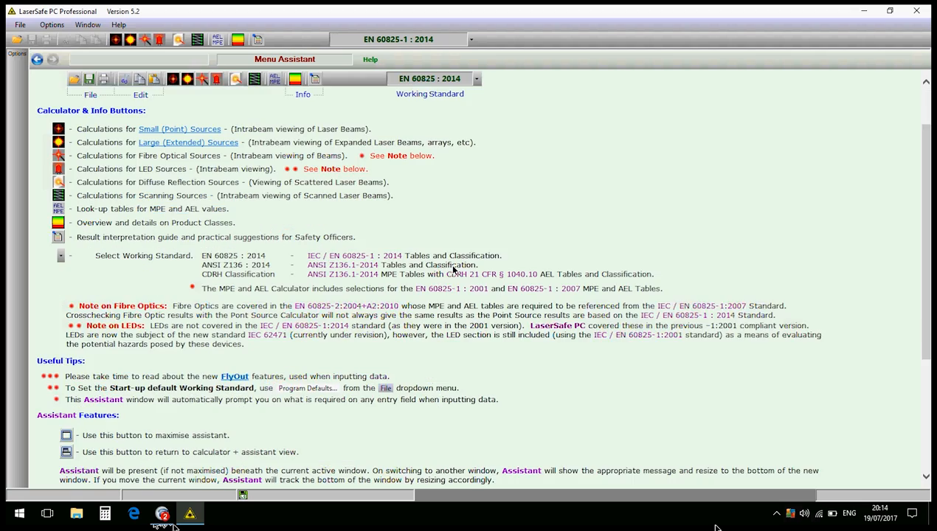
Read the remaining Menu Assistant sections down to the Calculations notes on precision and rounding.
scroll(453, 269, "down", 2)
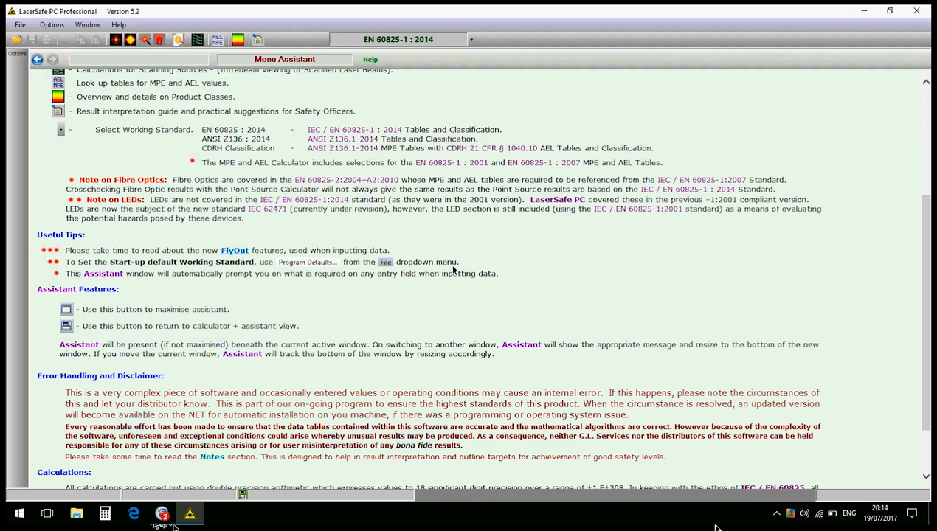
scroll(453, 270, "down", 2)
scroll(453, 270, "up", 8)
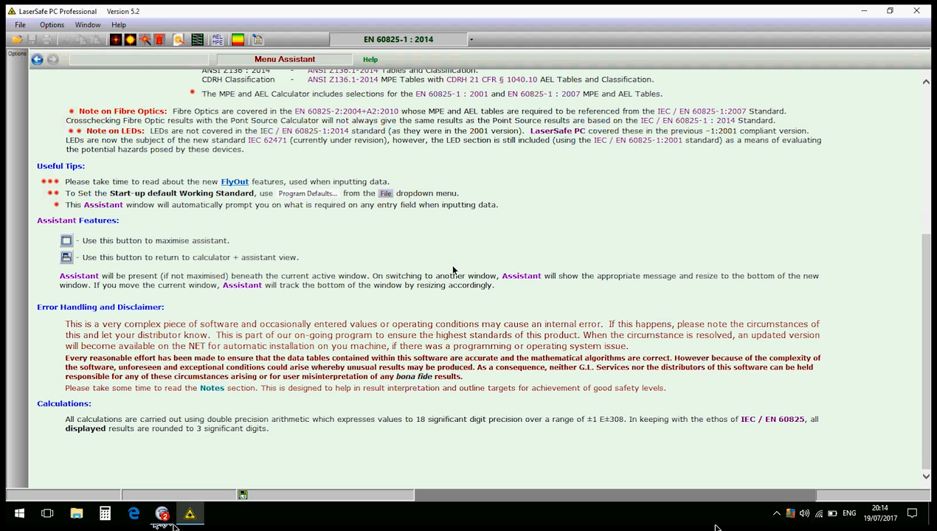
Open the small (point) source calculator and enter a 632.8 nm wavelength and a 0.25 s exposure time frame.
left_click(115, 44)
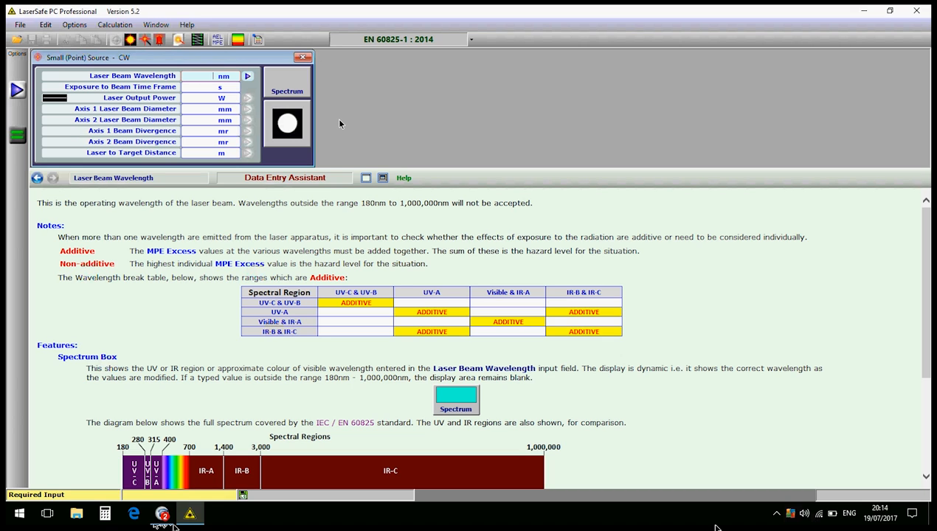
type("632.8")
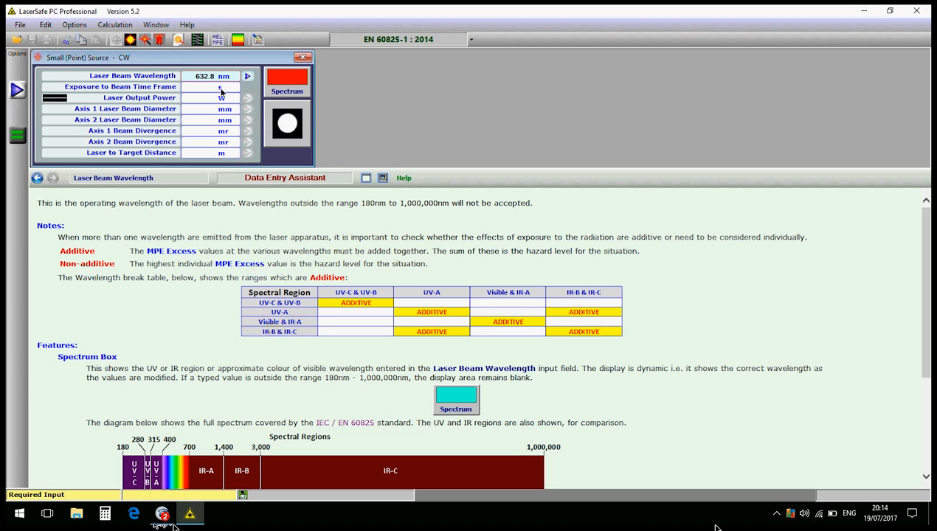
left_click(201, 87)
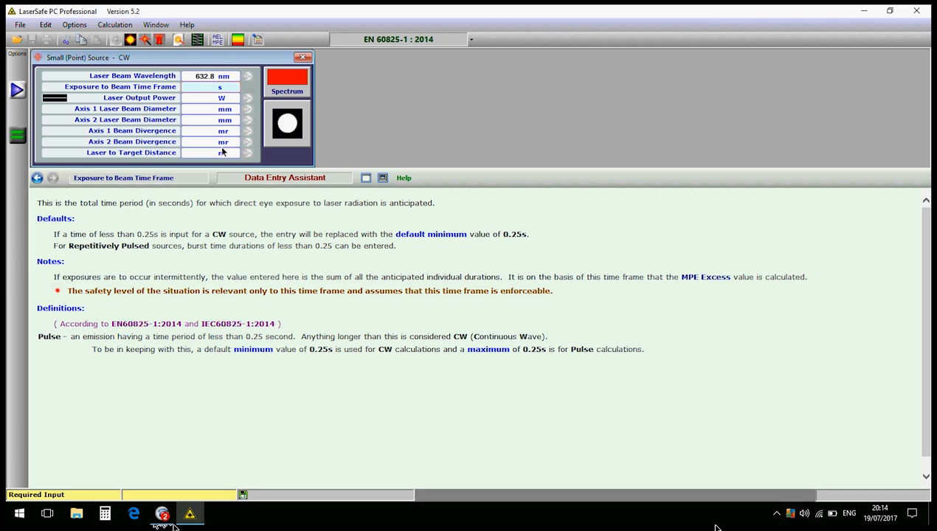
type(".25")
Review the Data Entry Assistant's guidance for the laser beam wavelength and the exposure time frame.
left_click(189, 77)
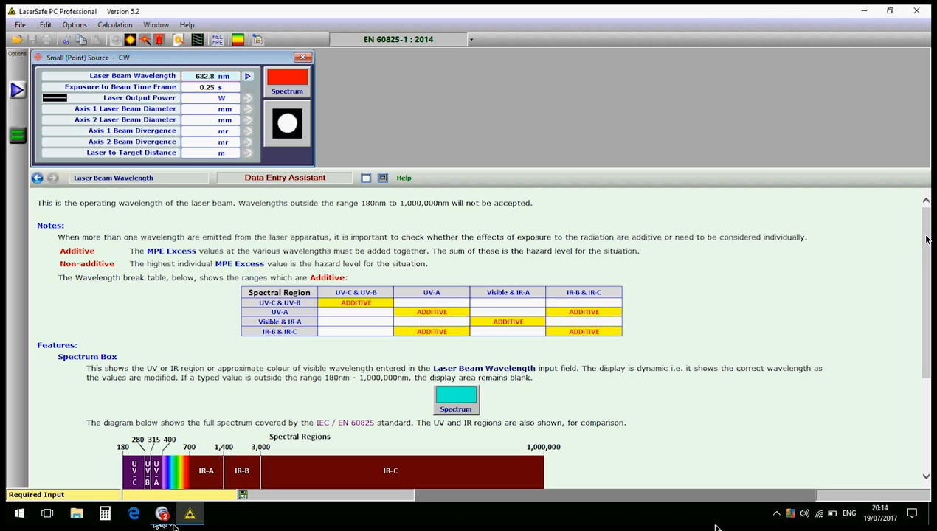
mouse_move(925, 240)
left_mouse_down()
mouse_move(931, 323)
mouse_move(926, 227)
left_mouse_up()
left_click_drag(926, 251, 931, 188)
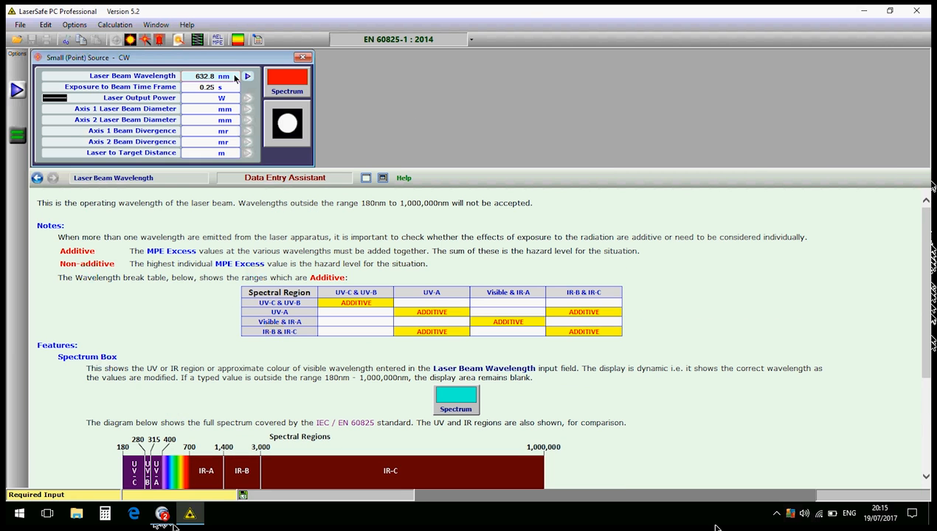
left_click(195, 89)
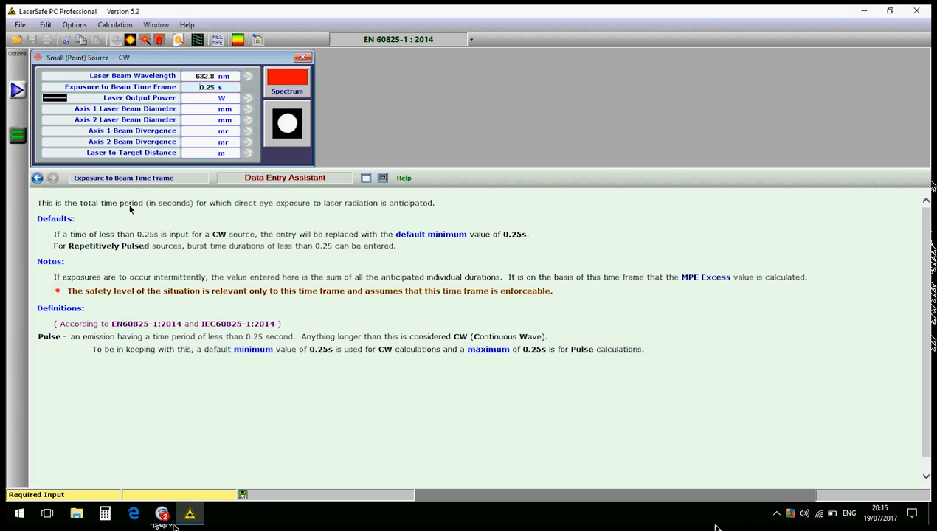
Set the beam profile to Gaussian and the laser output power to 25 mW.
left_click(188, 100)
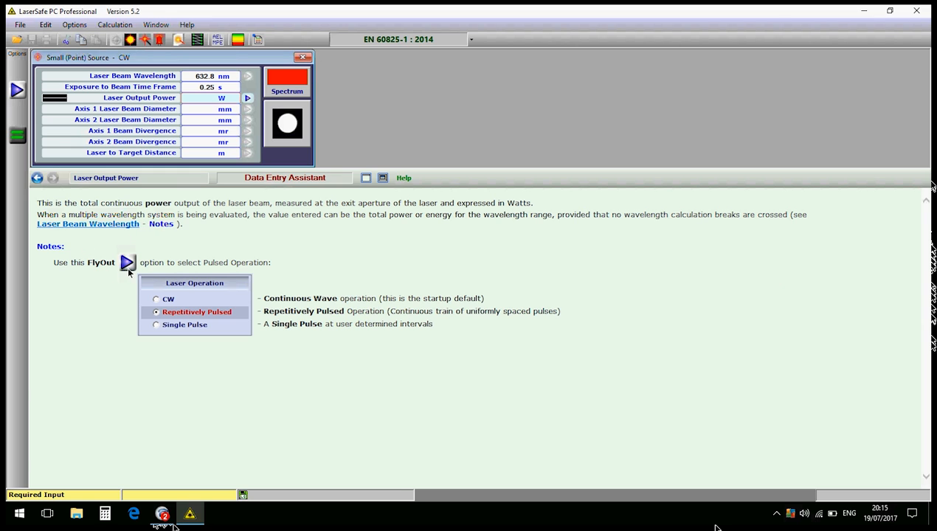
left_click(16, 93)
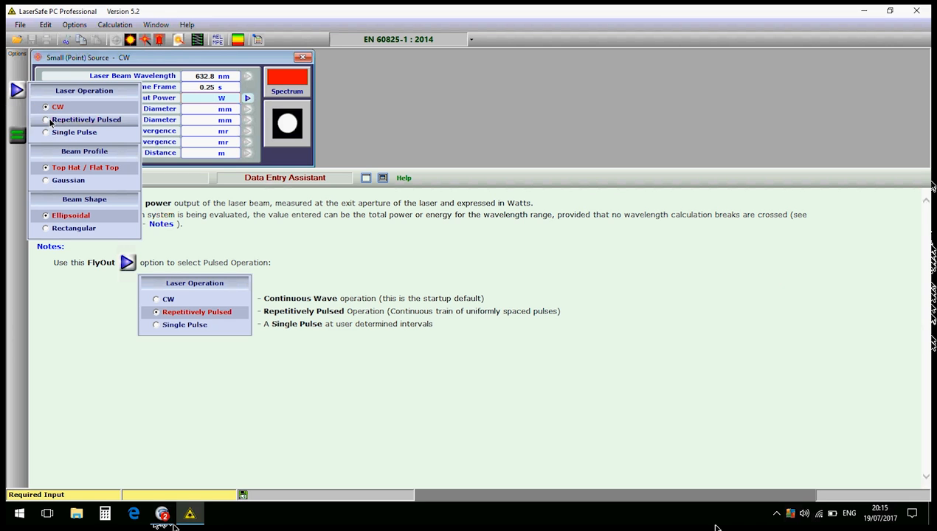
left_click(65, 181)
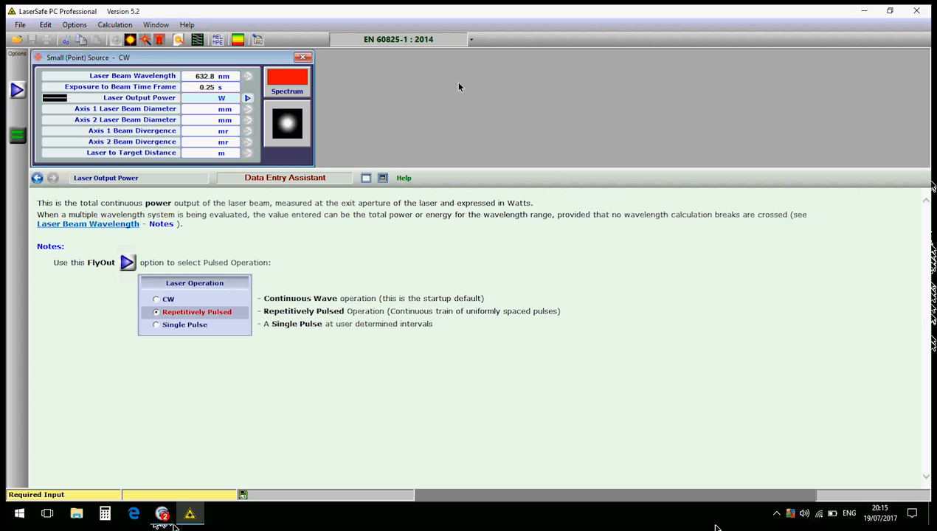
type("25")
left_click(249, 98)
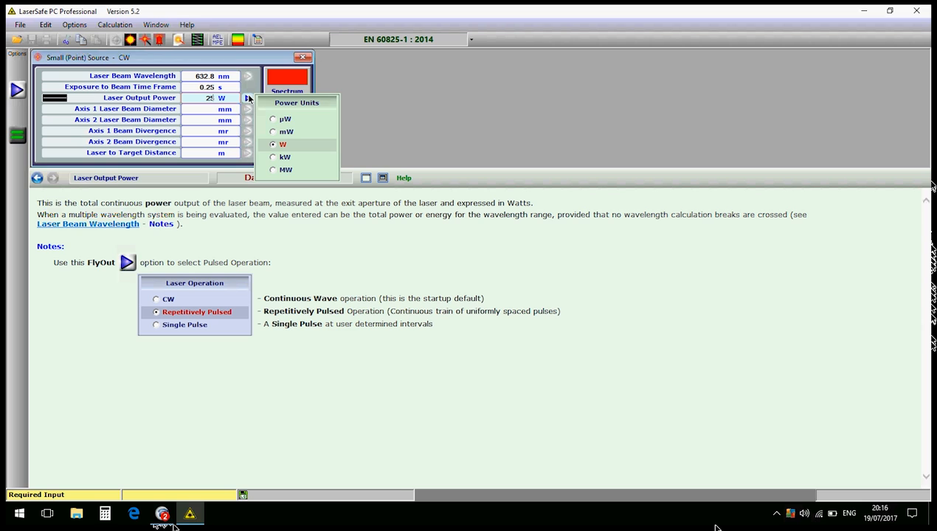
left_click(273, 132)
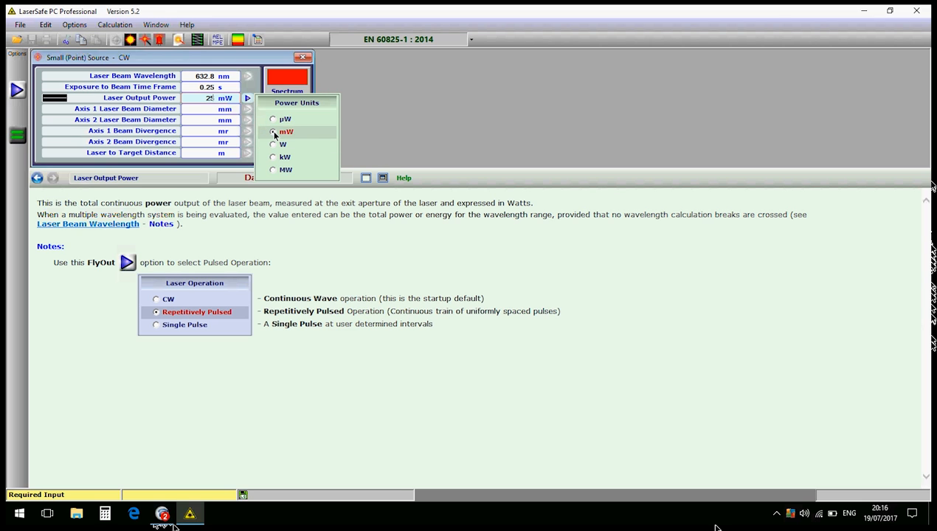
Enter a 1.5 mm beam diameter for axis 1, check the diameter definition, and repeat the value for axis 2.
left_click(205, 111)
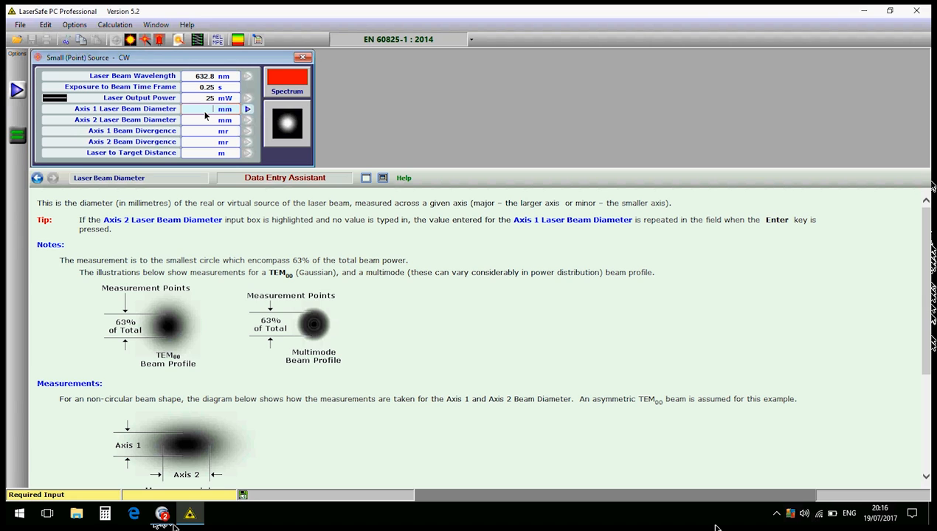
left_click(247, 109)
type(".5")
scroll(279, 383, "down", 3)
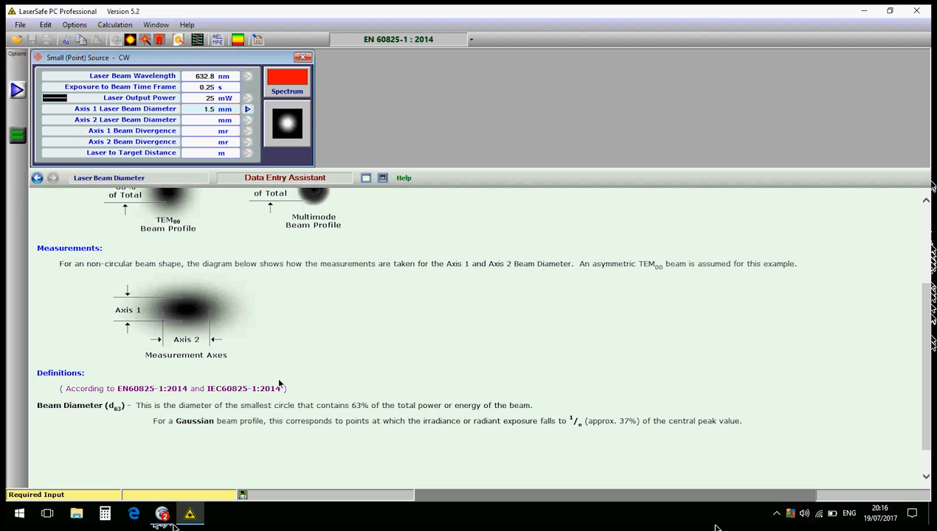
scroll(279, 383, "up", 3)
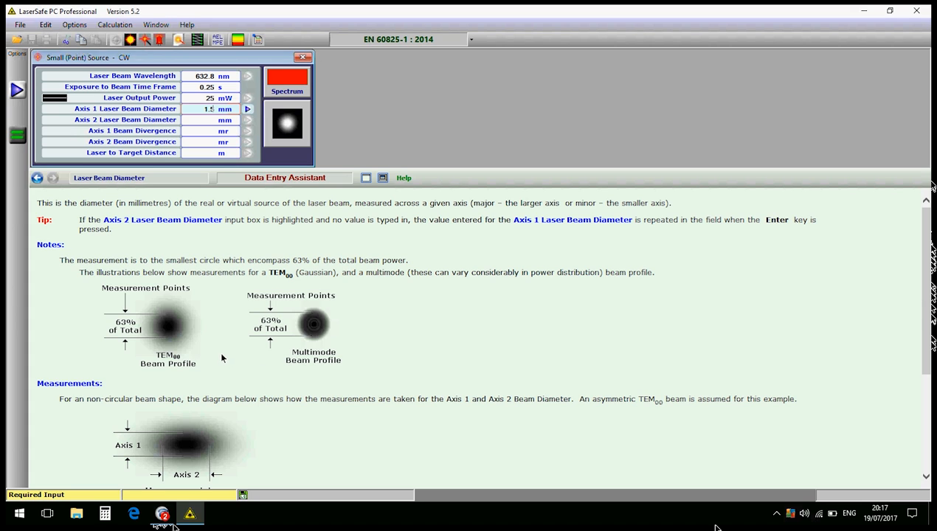
key("Return")
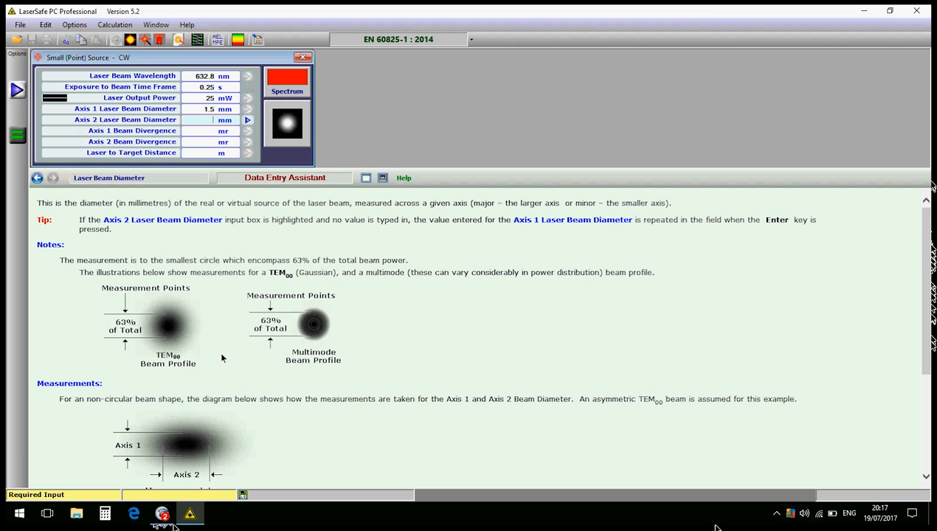
key("Return")
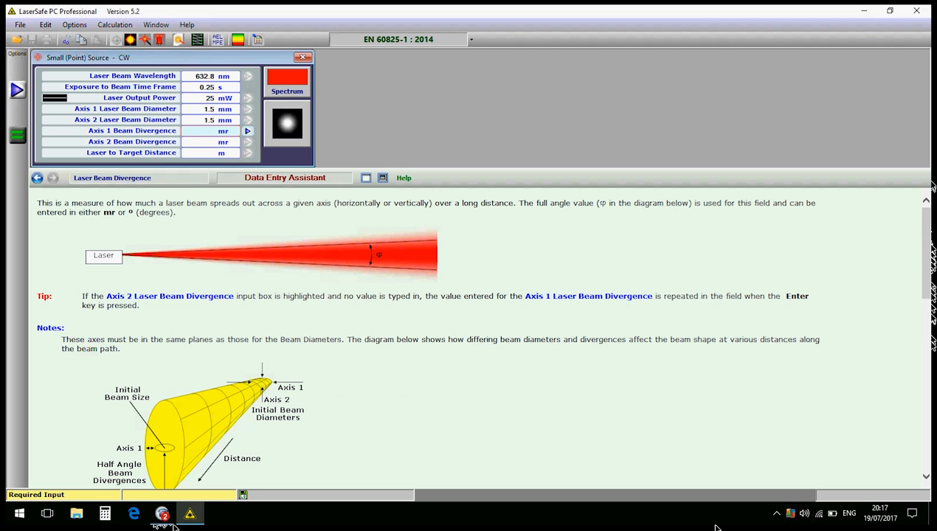
Set both beam divergences to 1 mr and the laser to target distance to 1 m, and run the calculation.
key("Return")
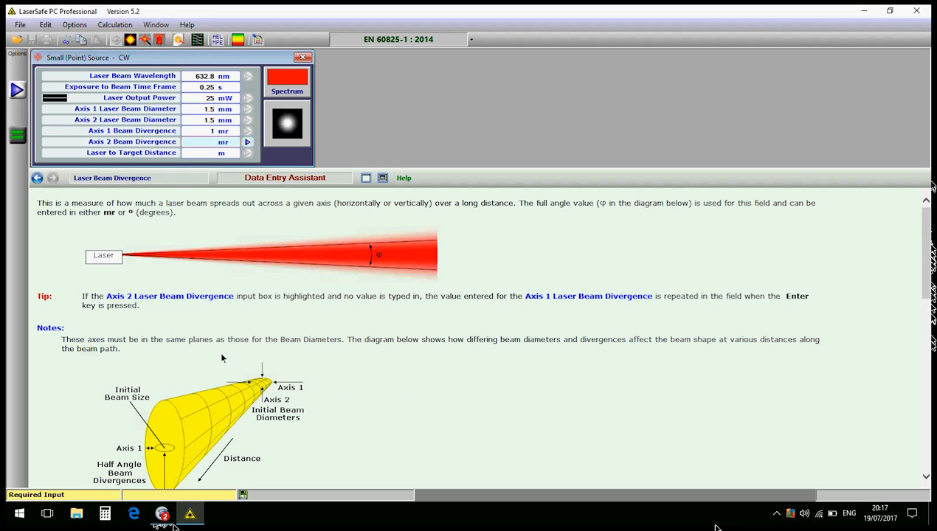
key("Return")
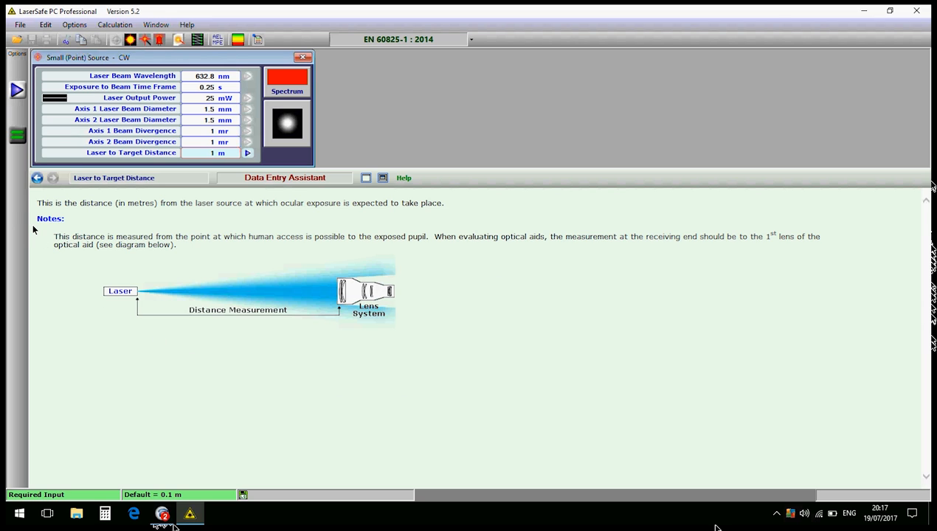
left_click(18, 137)
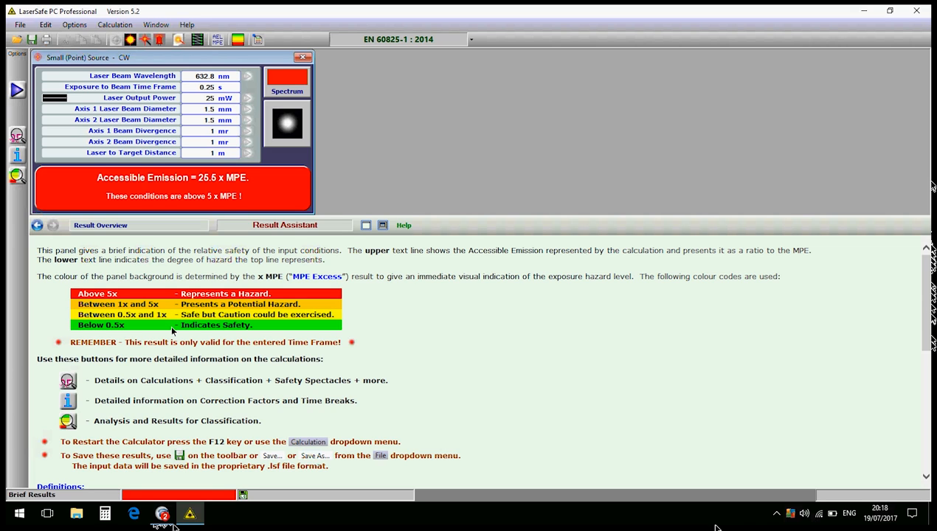
Open the detailed results, move their window aside to view the inputs and brief result, and move it back over them.
left_click(20, 139)
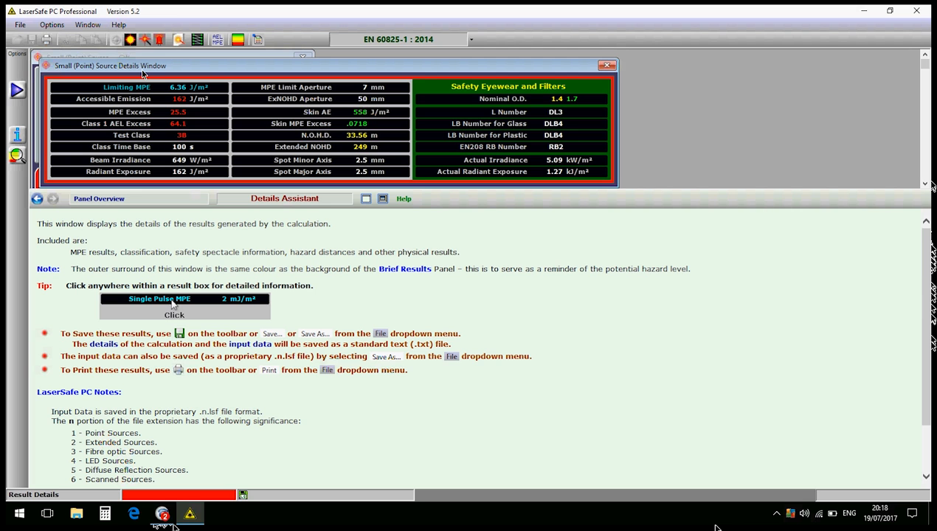
left_click_drag(144, 74, 272, 198)
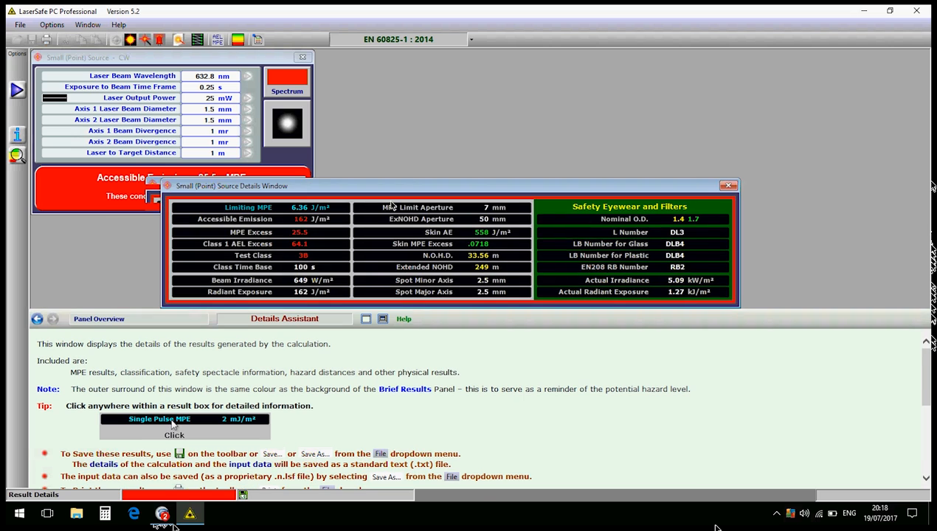
left_click_drag(392, 205, 425, 184)
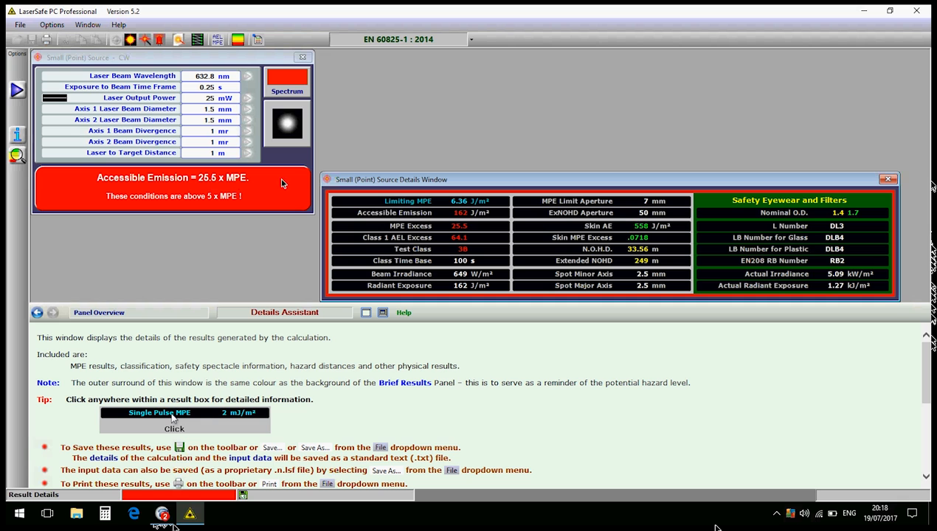
left_click_drag(368, 187, 311, 169)
left_click_drag(184, 109, 95, 72)
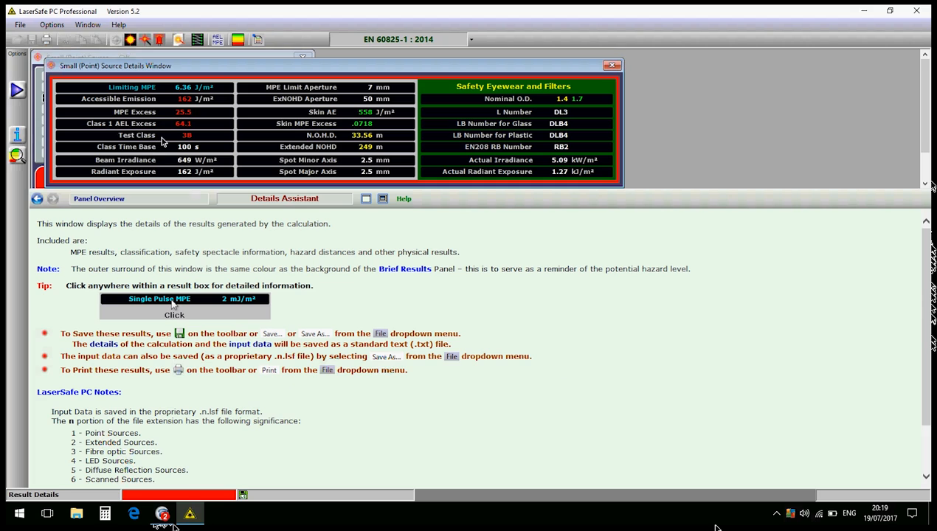
Look up the assistant's explanations and formulas for the beam irradiance and radiant exposure results.
left_click(129, 163)
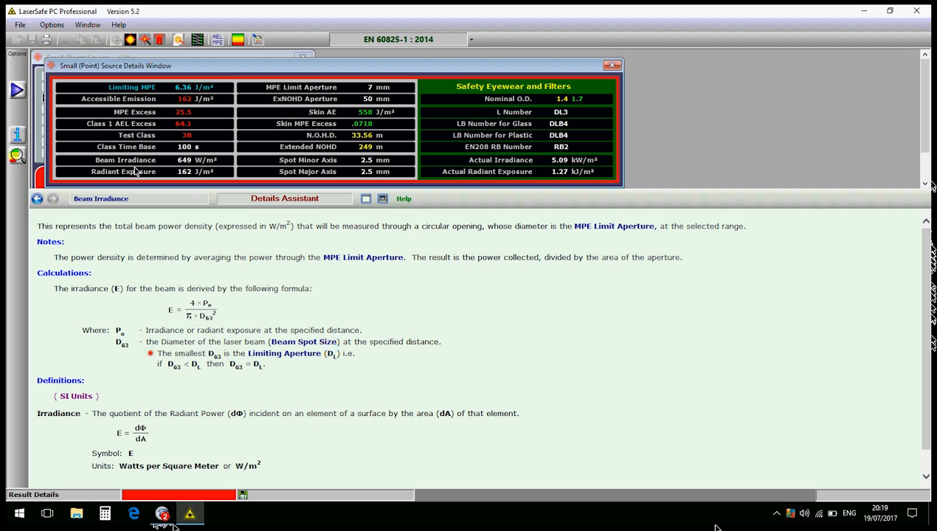
scroll(309, 336, "down", 1)
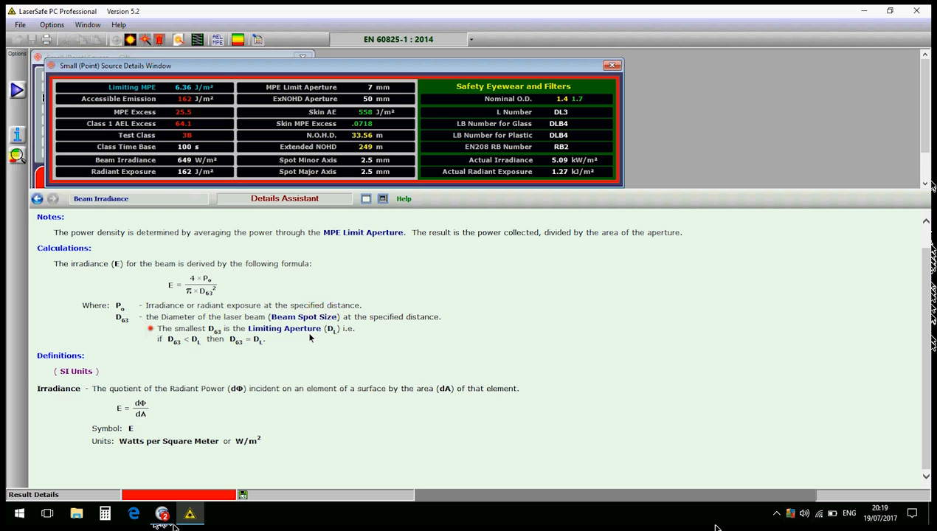
scroll(295, 331, "up", 1)
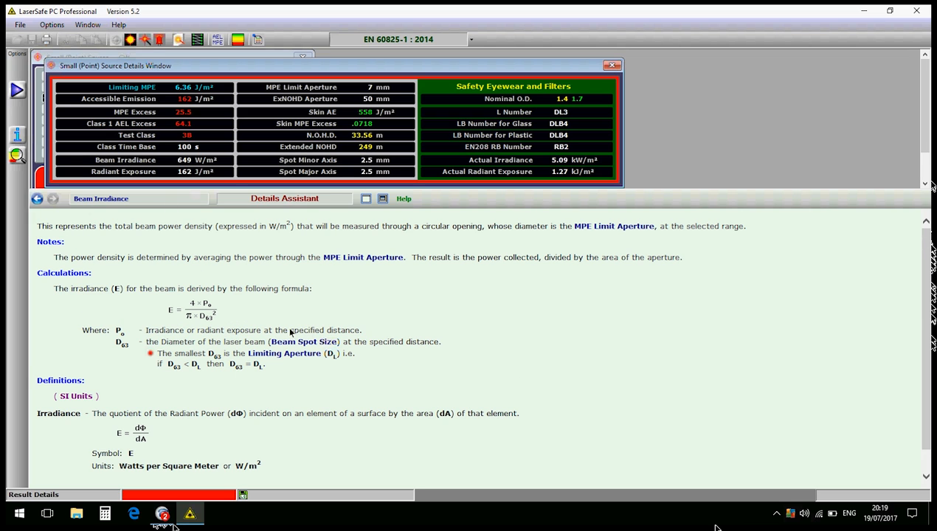
left_click(91, 171)
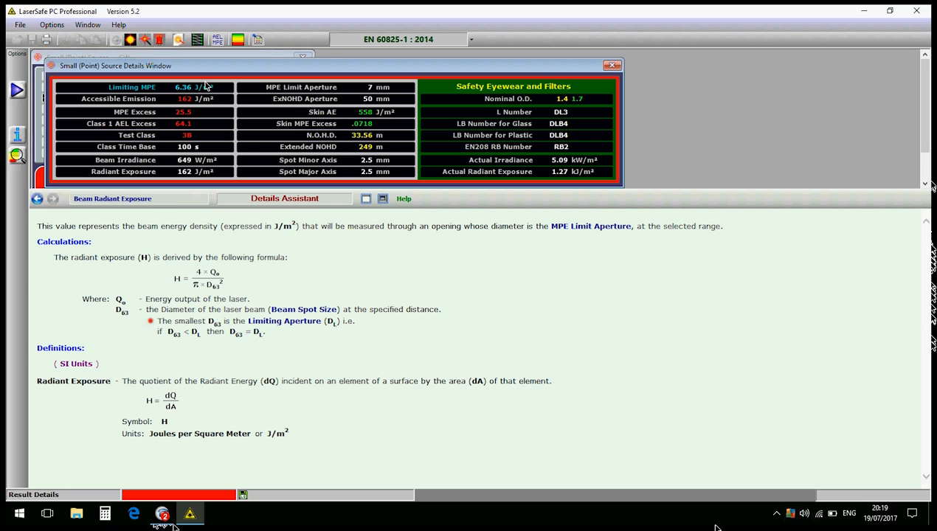
Look up the explanations of the MPE limit aperture, extended NOHD aperture and skin accessible emission results.
left_click(266, 92)
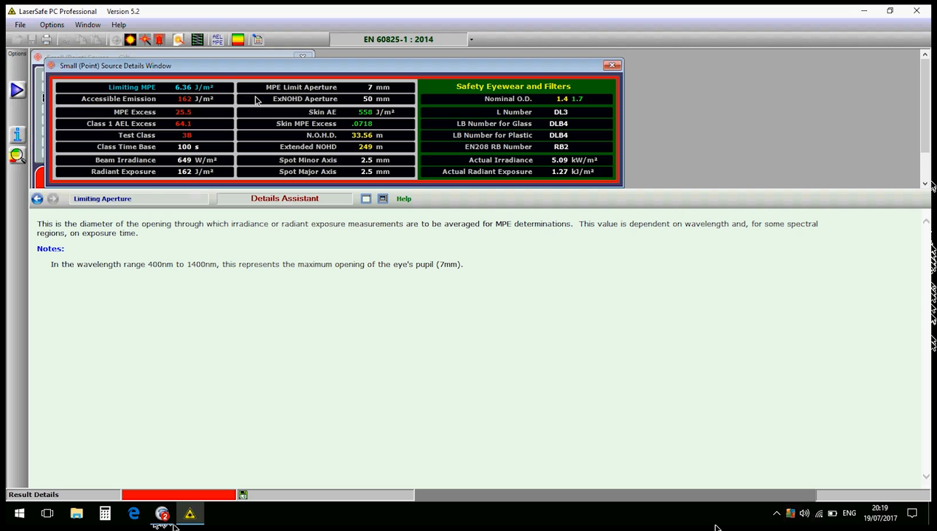
left_click(258, 102)
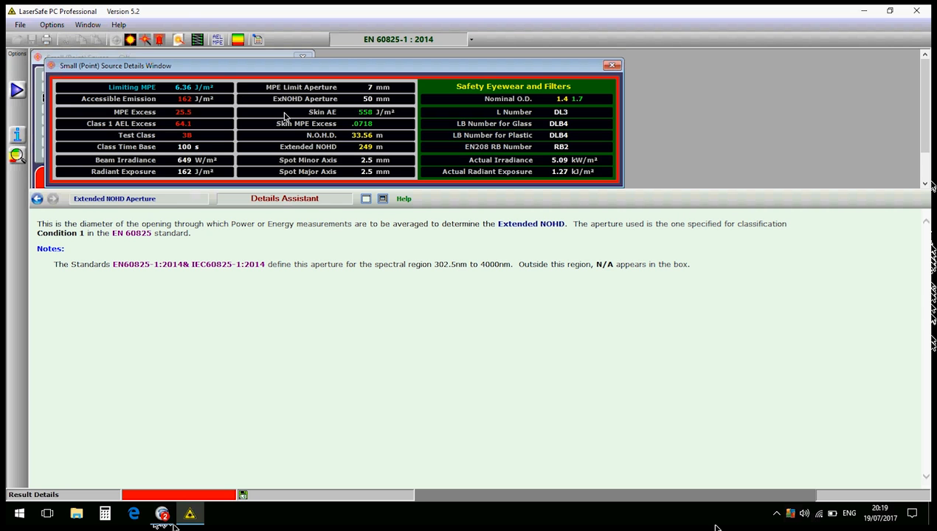
left_click(288, 117)
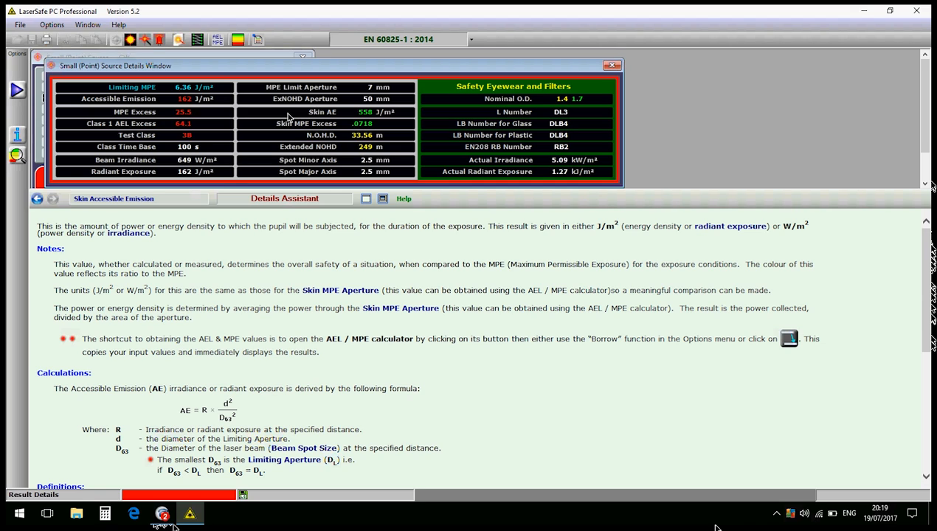
Examine the explanations, diagrams and calculation notes for the N.O.H.D. and spot minor axis results.
left_click(327, 140)
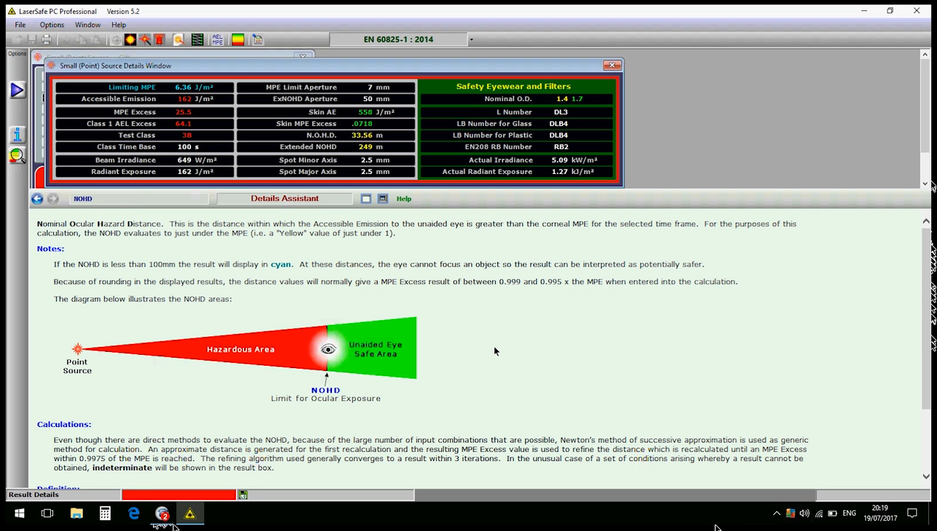
scroll(494, 351, "down", 3)
scroll(496, 353, "up", 1)
left_click(281, 163)
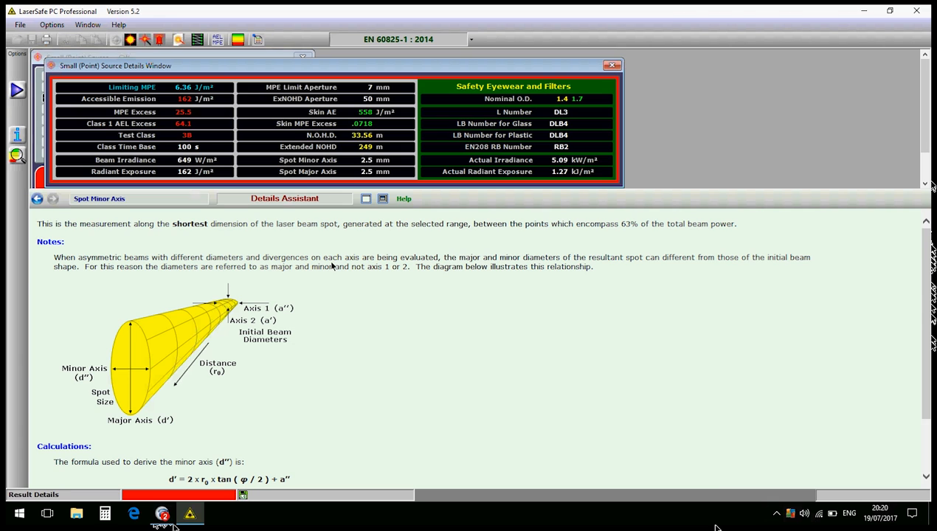
scroll(352, 332, "down", 1)
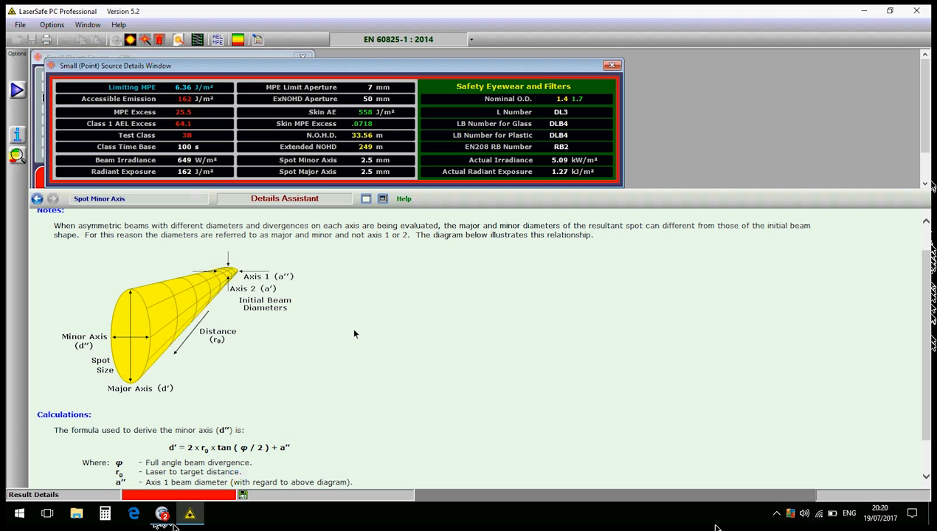
Review the spot minor axis formula and look up the L number, glass and plastic LB number, and actual radiant exposure explanations.
scroll(354, 333, "up", 1)
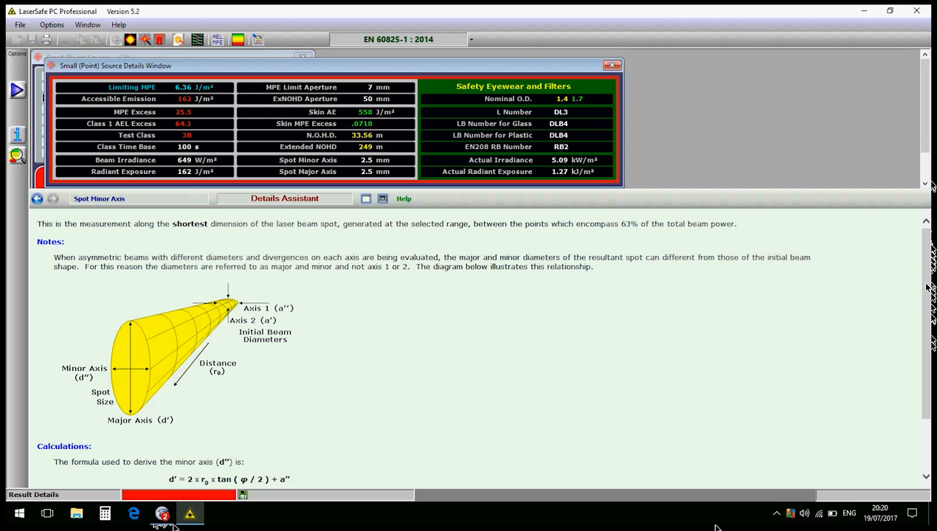
left_click_drag(925, 287, 926, 350)
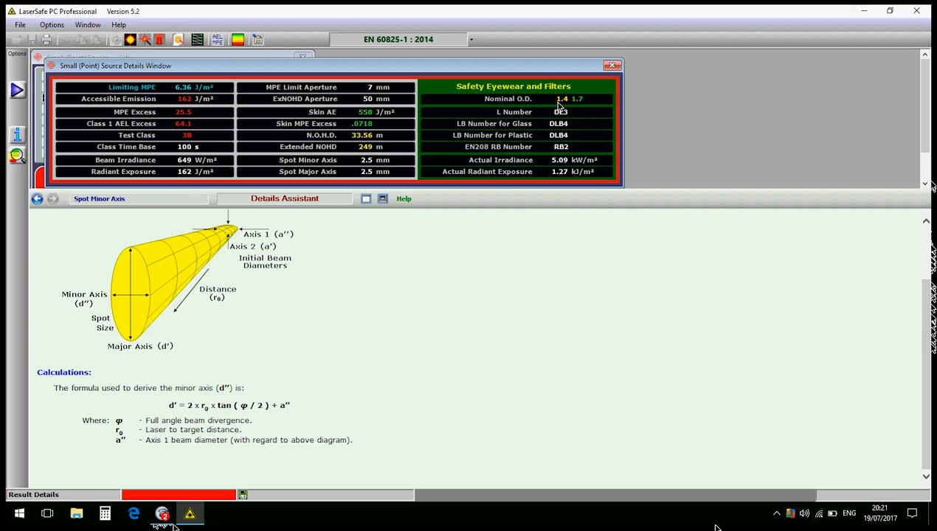
left_click(476, 116)
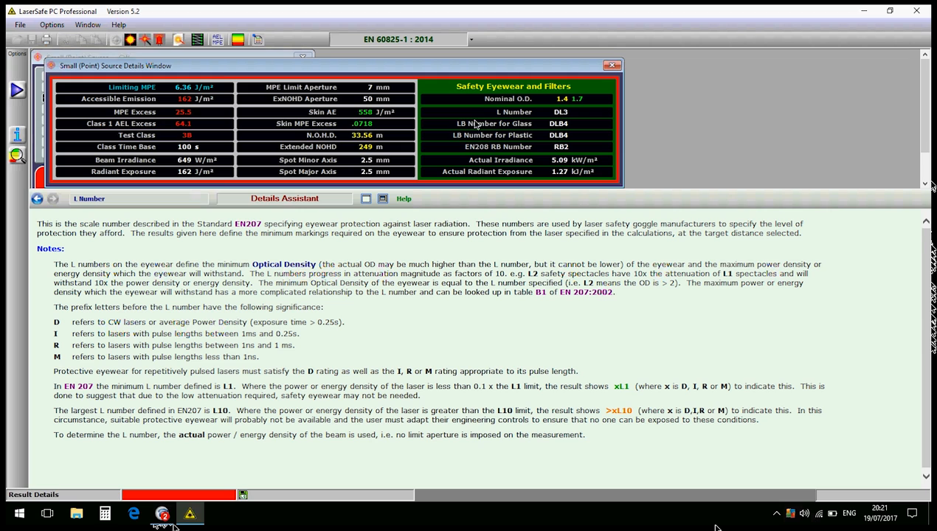
left_click(476, 127)
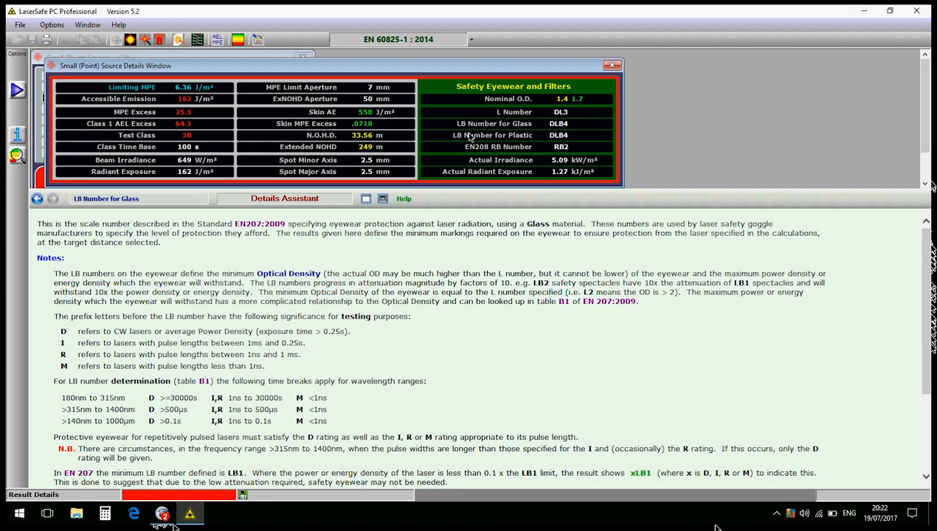
left_click(469, 138)
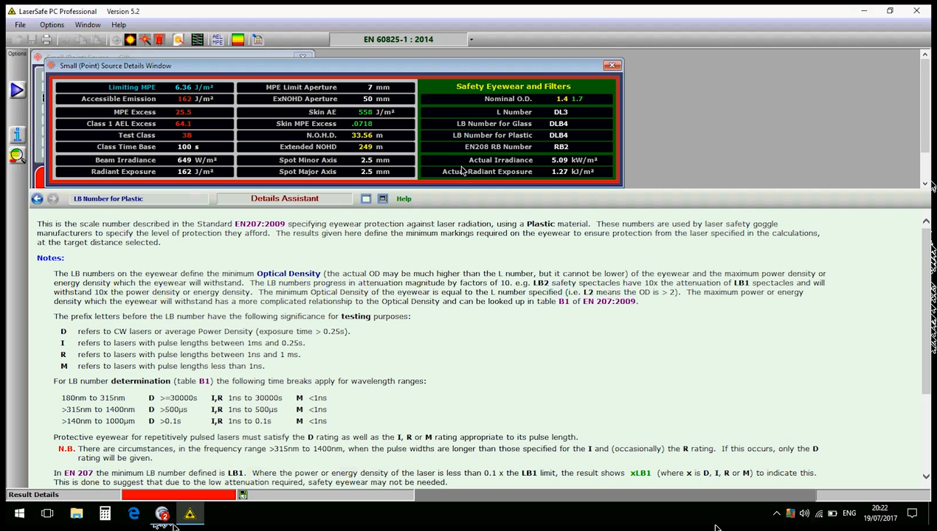
left_click(457, 174)
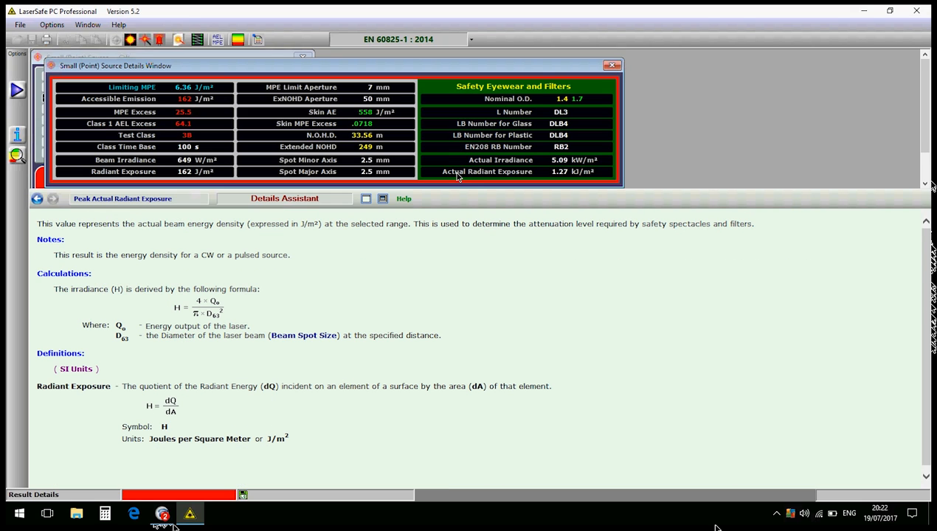
Open the detailed information window and move it aside so the main results can be seen beside it.
left_click(18, 139)
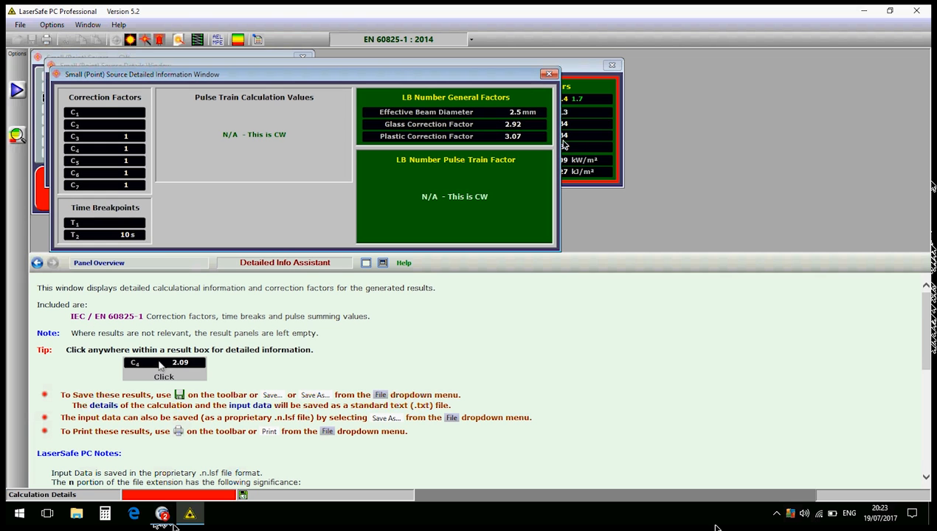
left_click_drag(400, 76, 620, 207)
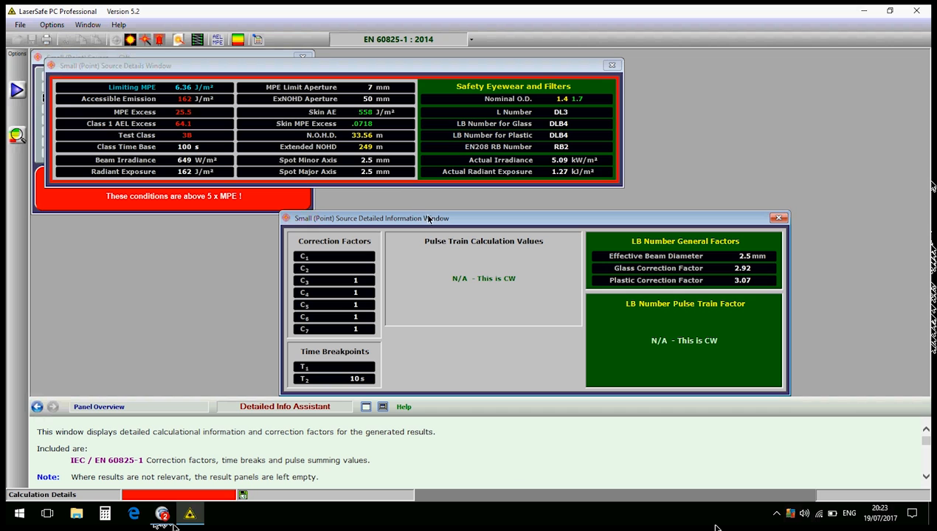
left_click_drag(428, 219, 422, 80)
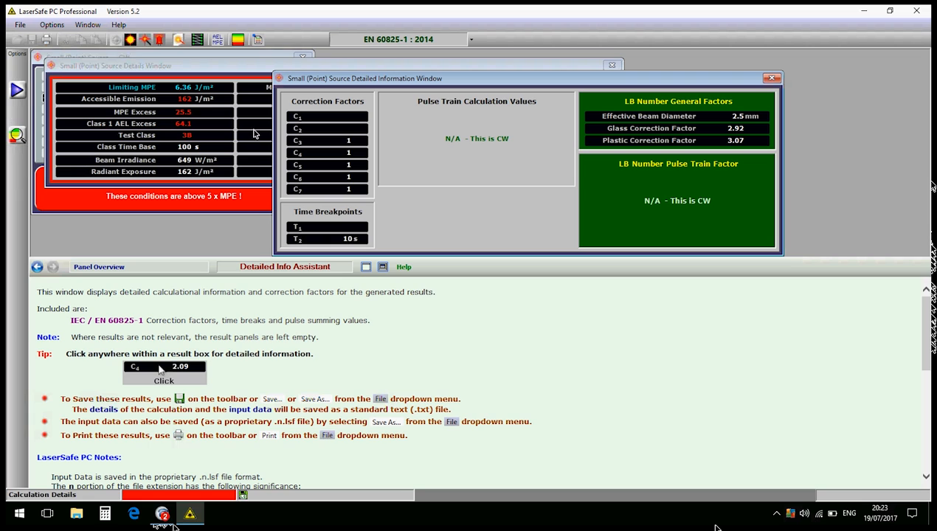
Look up the explanations of correction factor C3 and the glass and plastic correction factors.
left_click(304, 142)
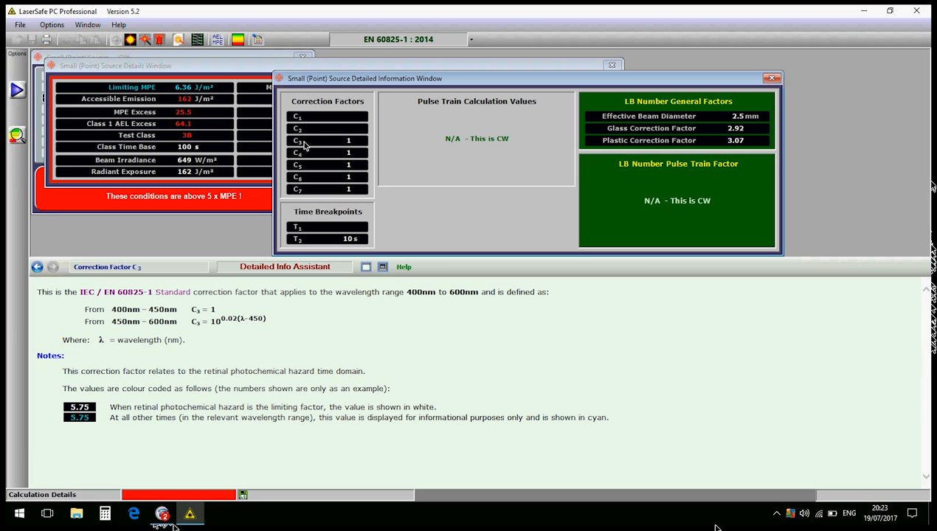
left_click(672, 130)
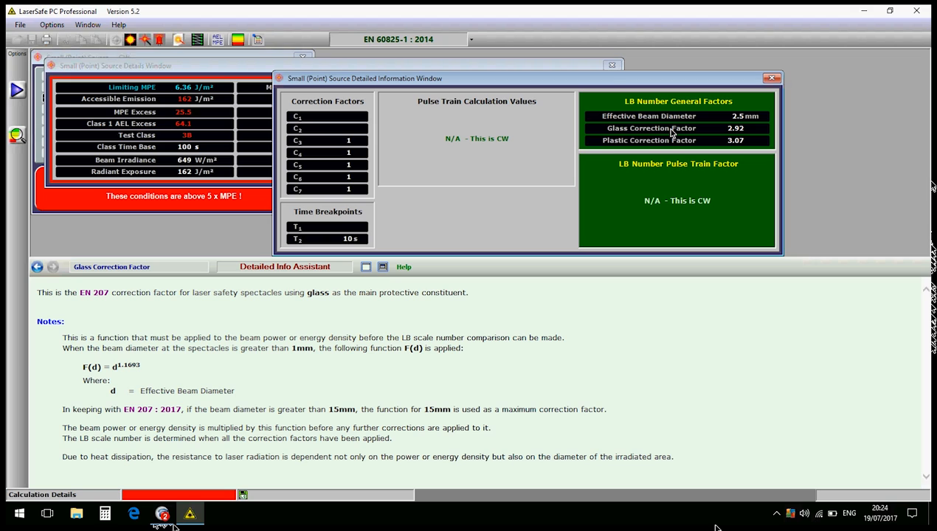
left_click(634, 144)
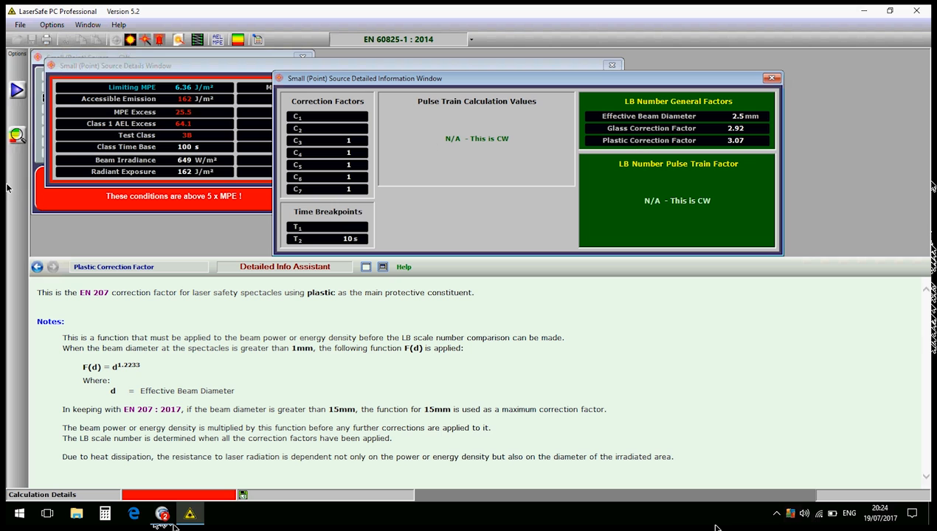
Open the classification information and look up the Class 2 AEL, Class 1 AEL and aperture distance explanations.
left_click(17, 136)
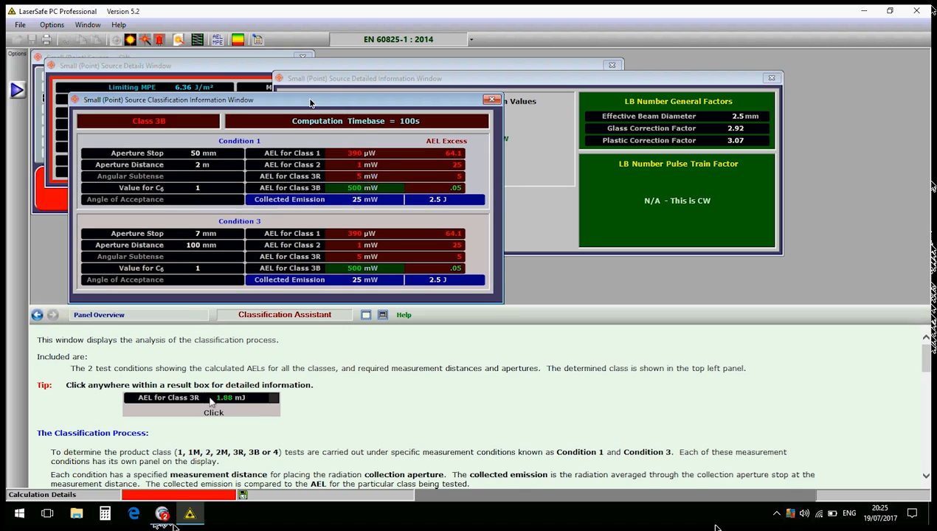
left_click(308, 245)
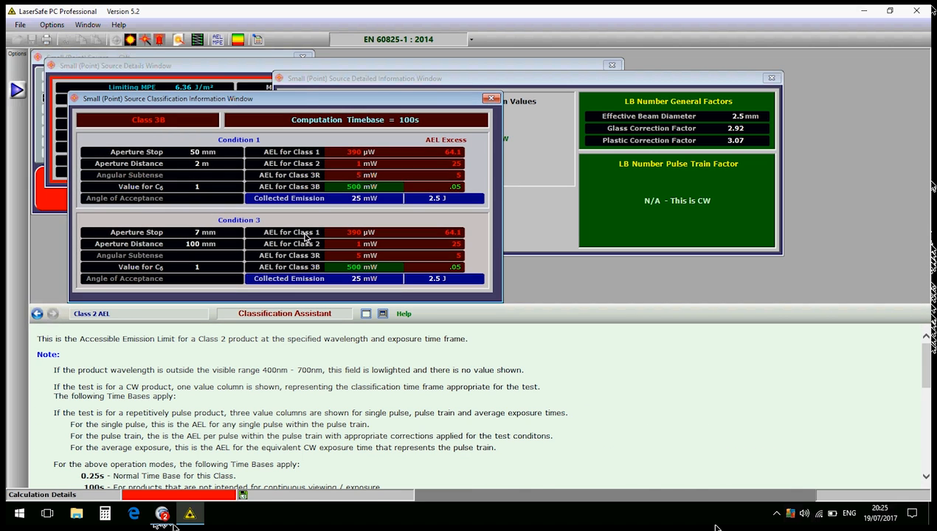
left_click(303, 233)
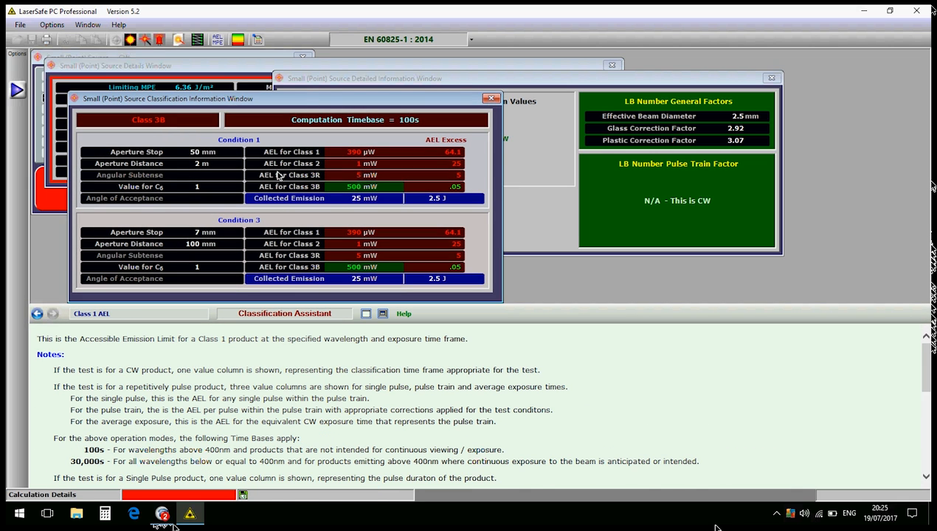
left_click(157, 165)
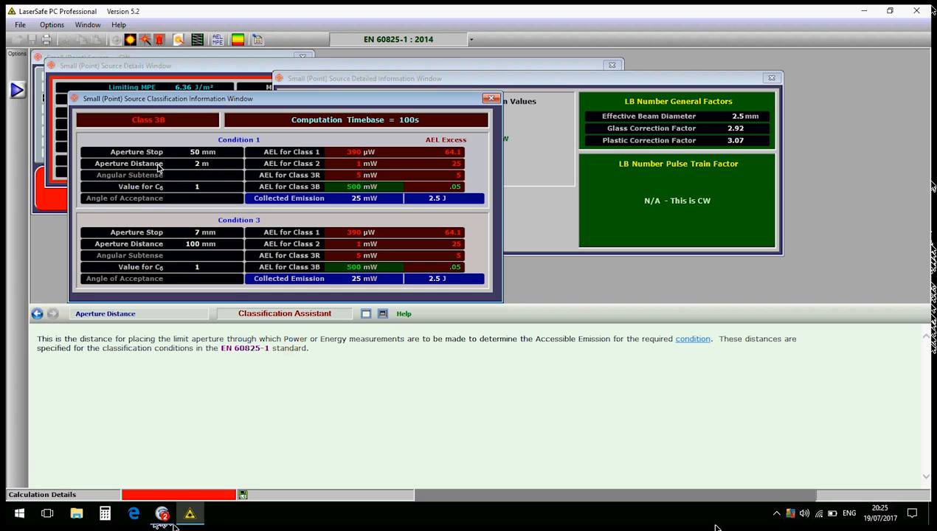
Bring the CW input window, the details window and the classification information window to the front in turn.
left_click(139, 53)
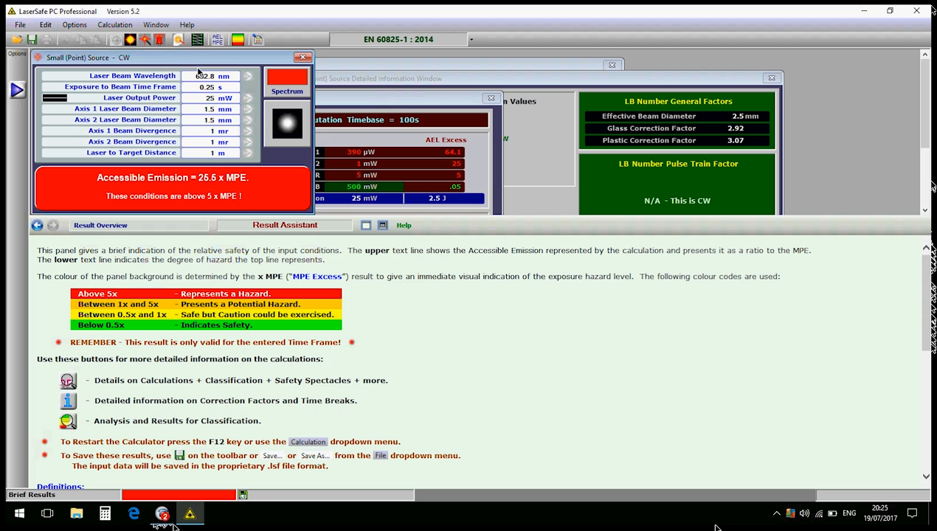
left_click(365, 65)
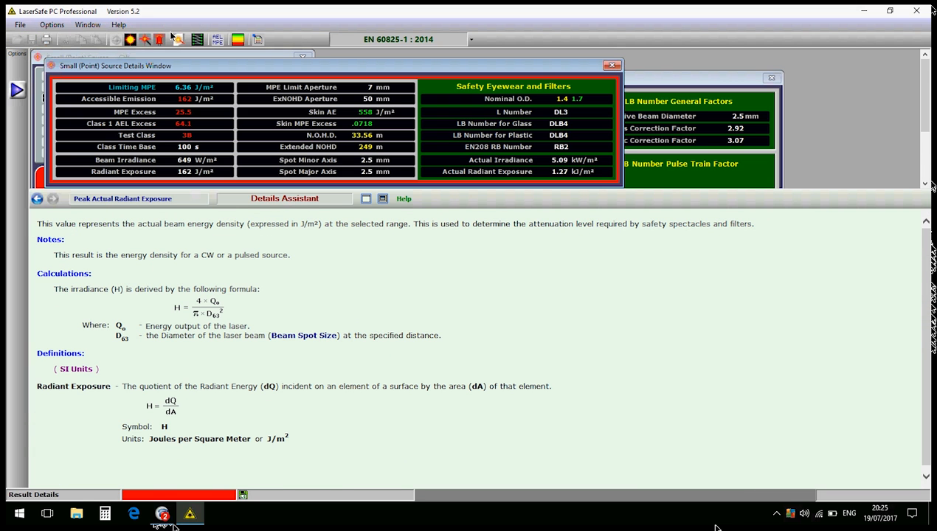
left_click(84, 27)
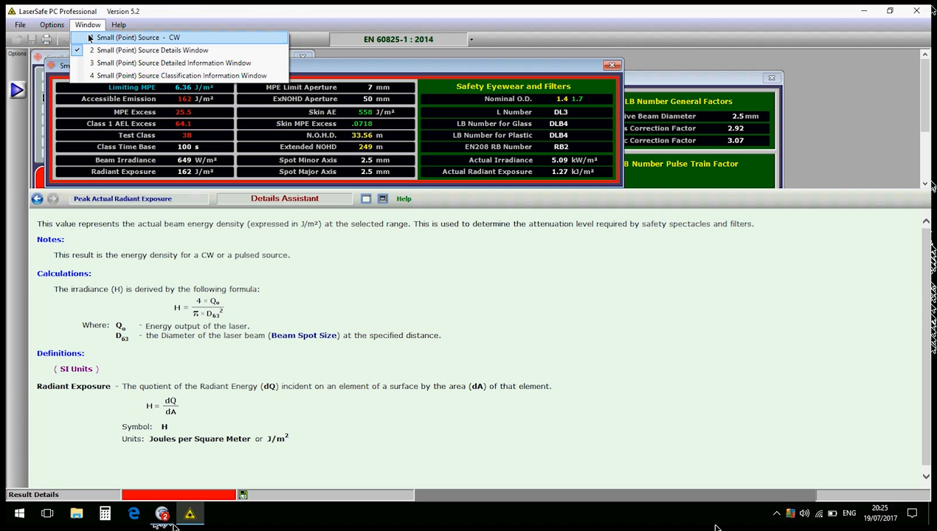
left_click(110, 75)
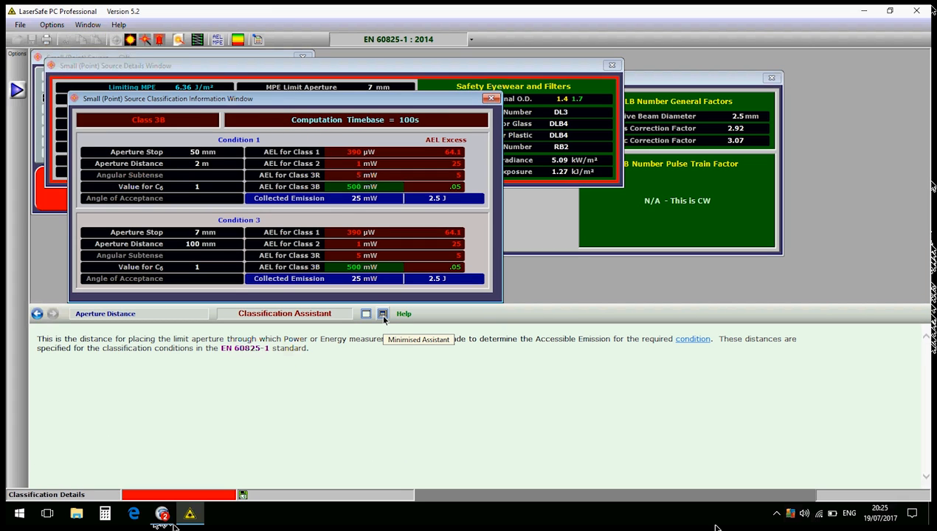
Show the assistant maximised, restore it, and minimise it to free space for the result windows.
left_click(364, 314)
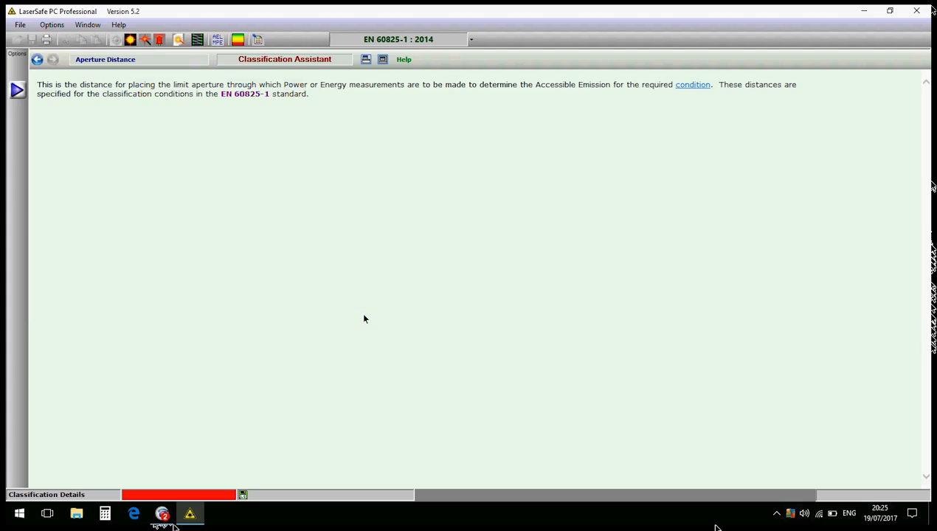
left_click(366, 60)
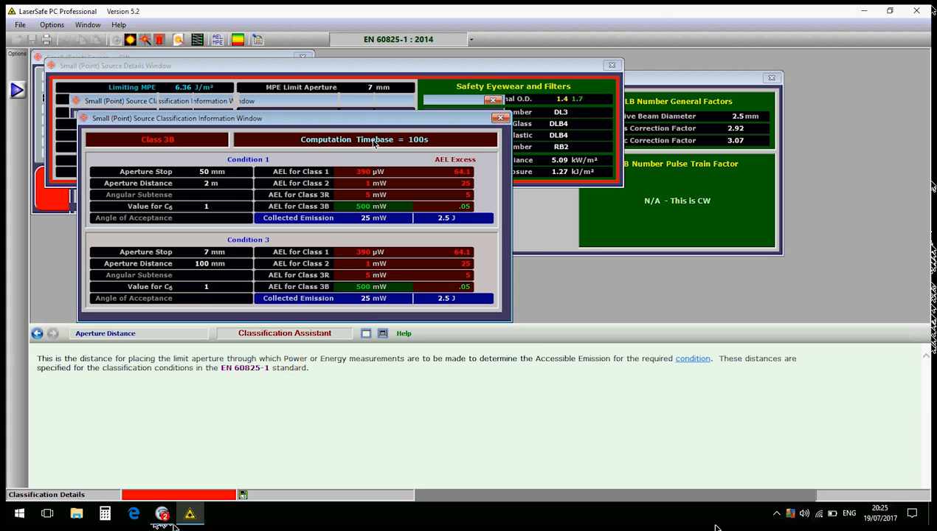
left_click_drag(351, 92, 356, 105)
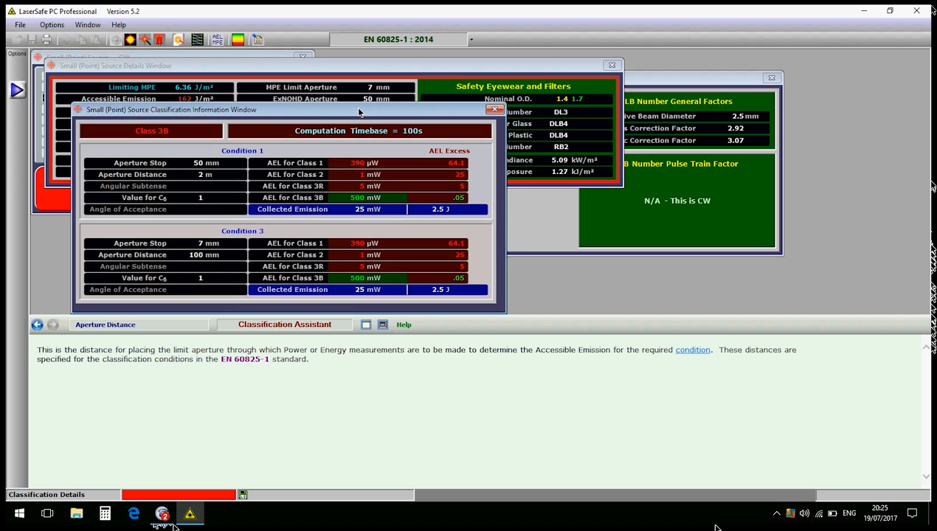
left_click(382, 325)
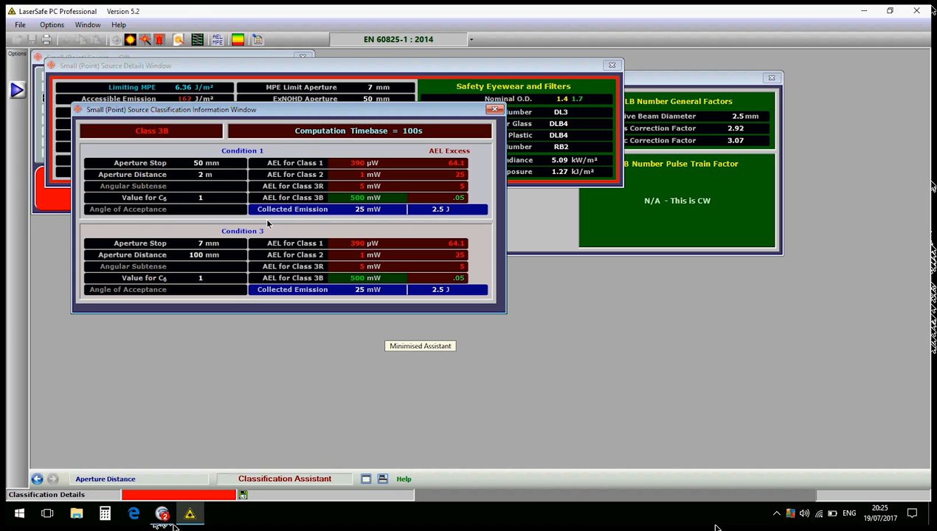
Spread out the classification, detailed information and details windows so they can be viewed together with the CW inputs and brief result.
left_click_drag(258, 107, 585, 254)
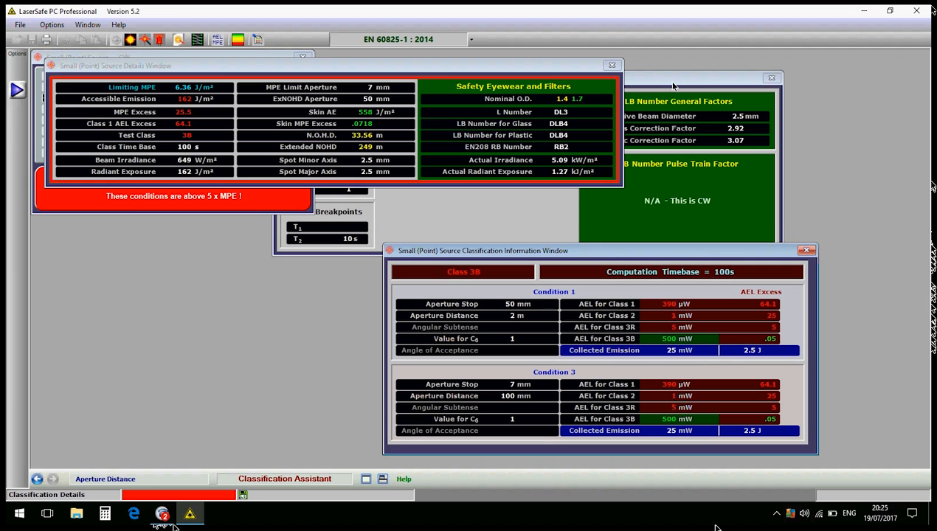
left_click_drag(667, 83, 424, 194)
left_click_drag(410, 247, 415, 266)
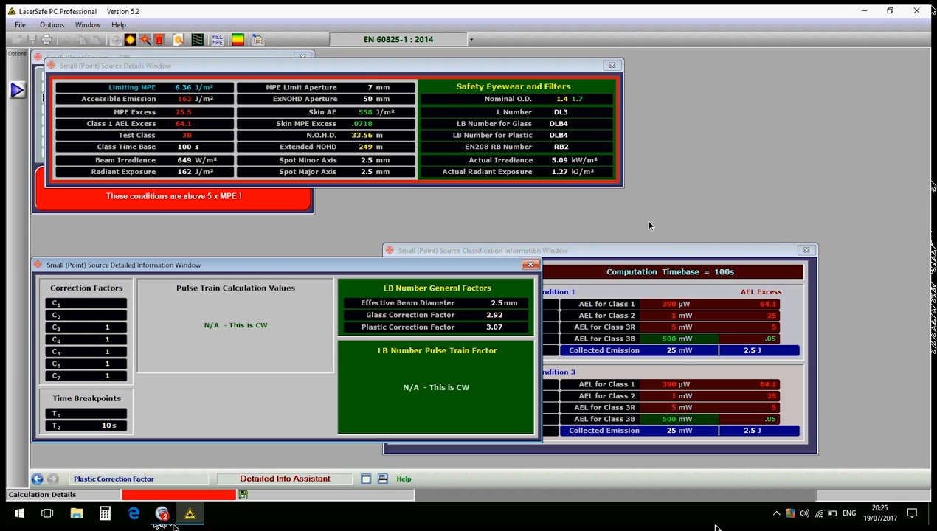
left_click(643, 253)
left_click_drag(643, 254, 741, 252)
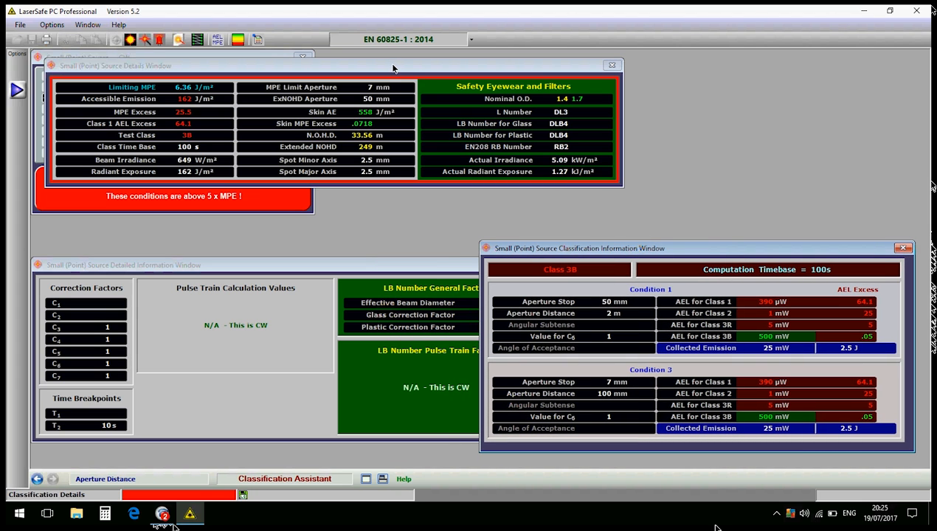
left_click(433, 77)
left_click_drag(434, 77, 668, 70)
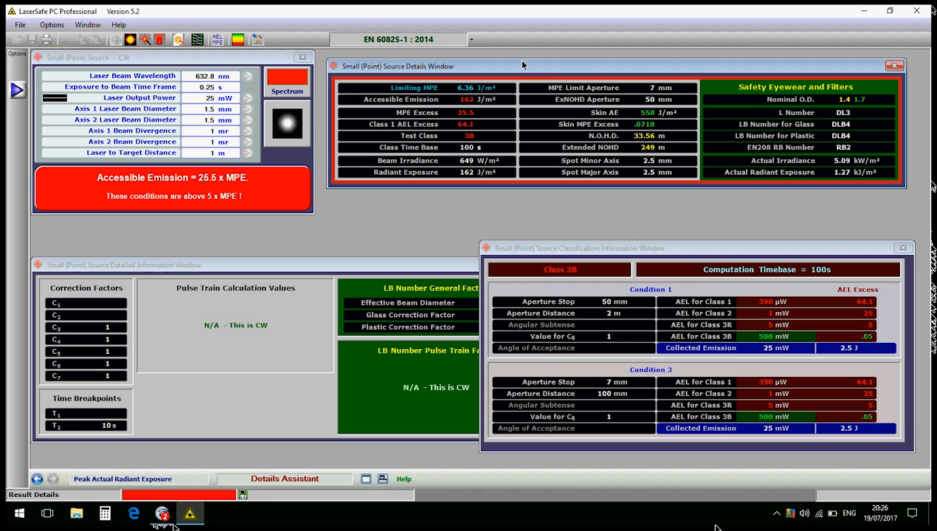
Switch the calculation standard to ANSI Z136.1 - 2014.
left_click(472, 42)
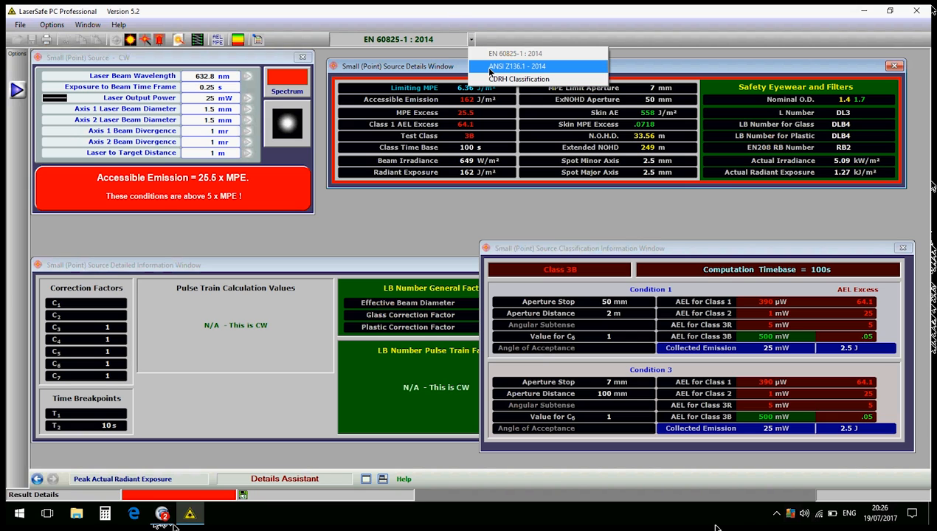
left_click(488, 67)
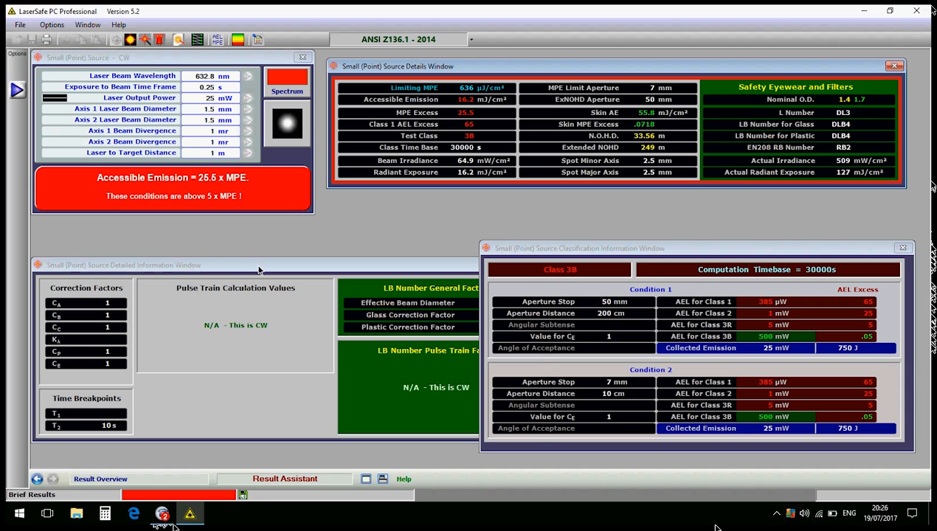
Reposition the detailed information and classification windows to reduce their overlap and expose the LB number general factors.
left_click_drag(258, 270, 252, 233)
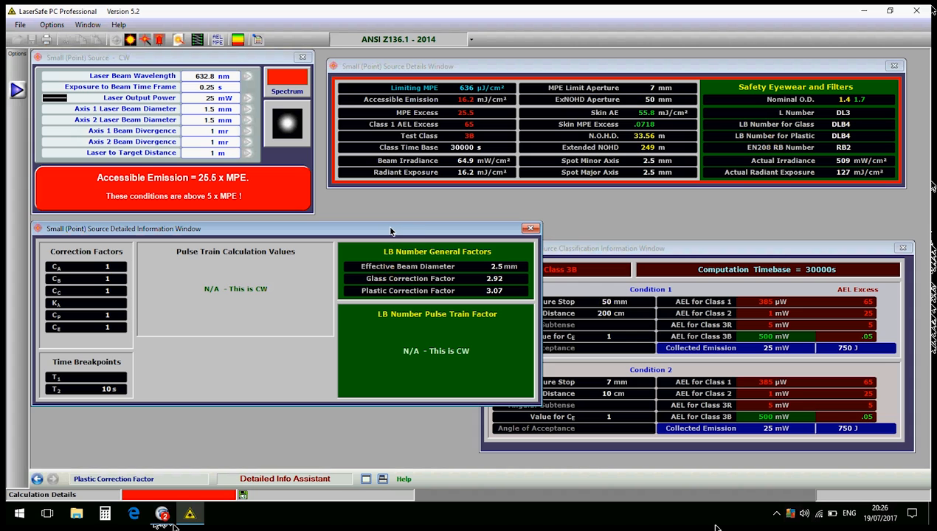
left_click_drag(381, 231, 377, 203)
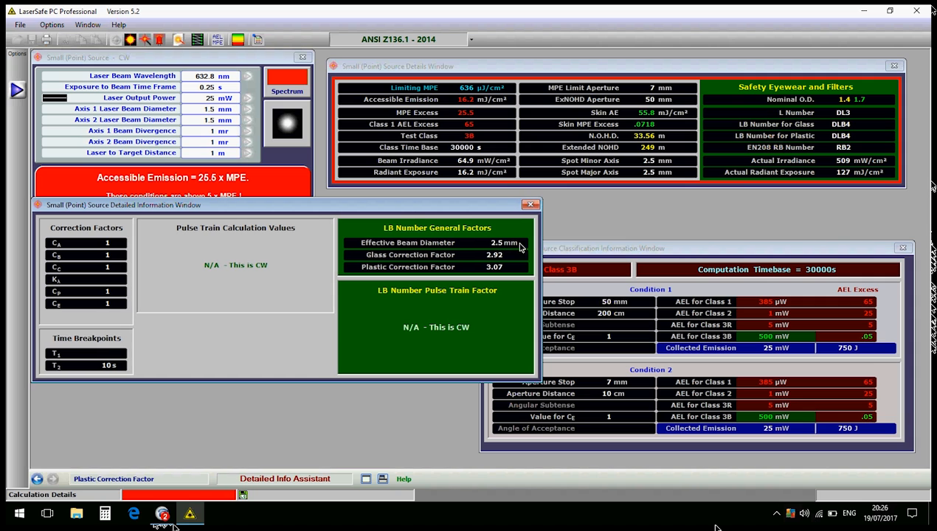
left_click(561, 253)
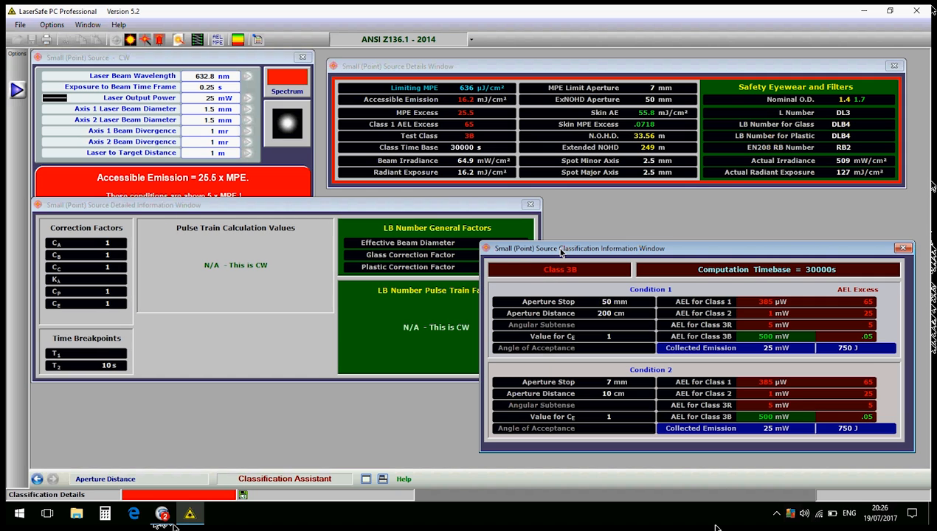
left_click_drag(559, 251, 594, 259)
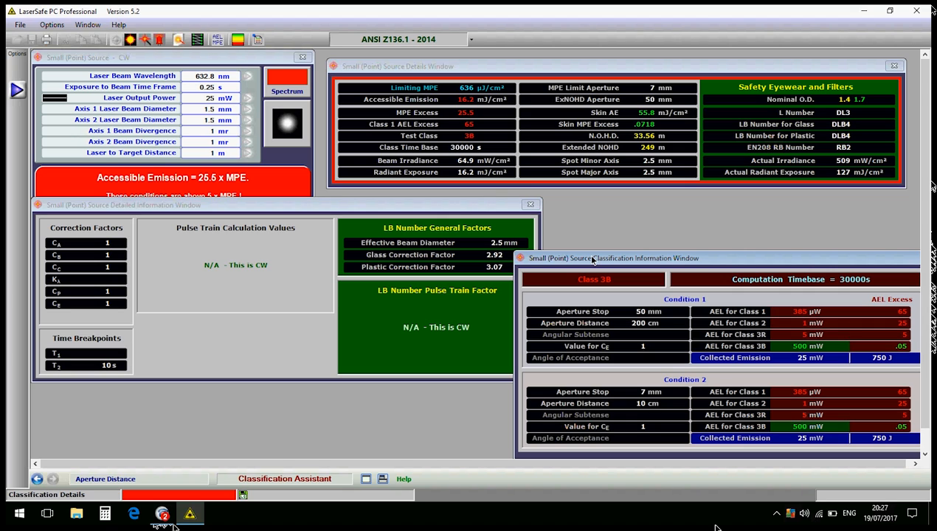
Switch the calculation standard to CDRH Classification to compare its results, and return it to ANSI Z136.1 - 2014.
left_click(472, 40)
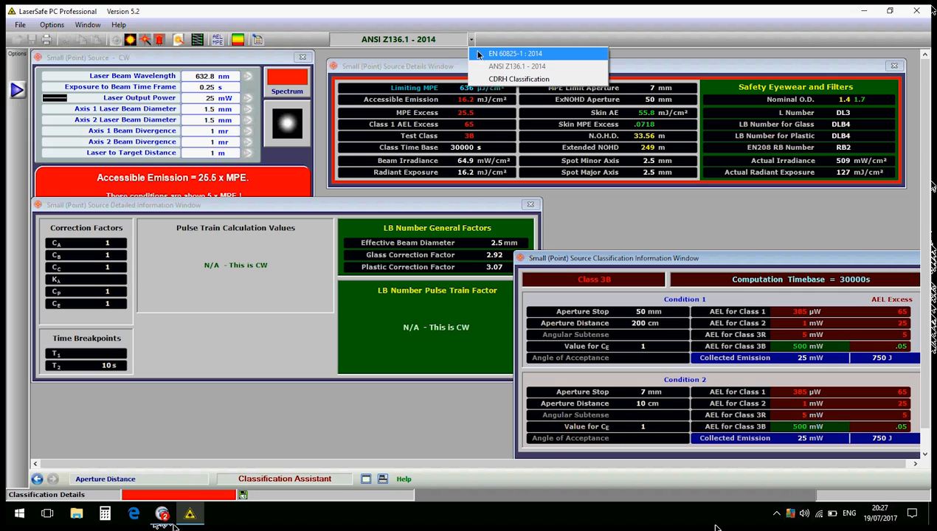
left_click(485, 79)
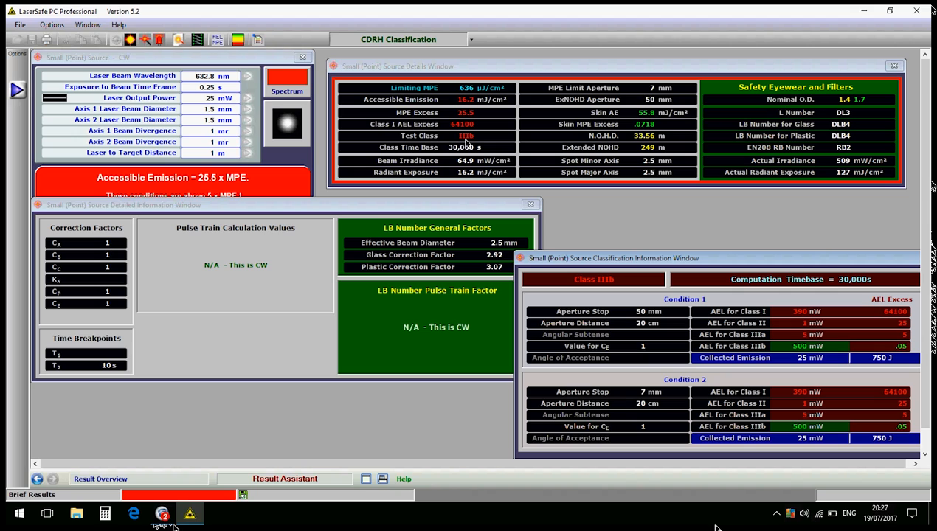
left_click(470, 40)
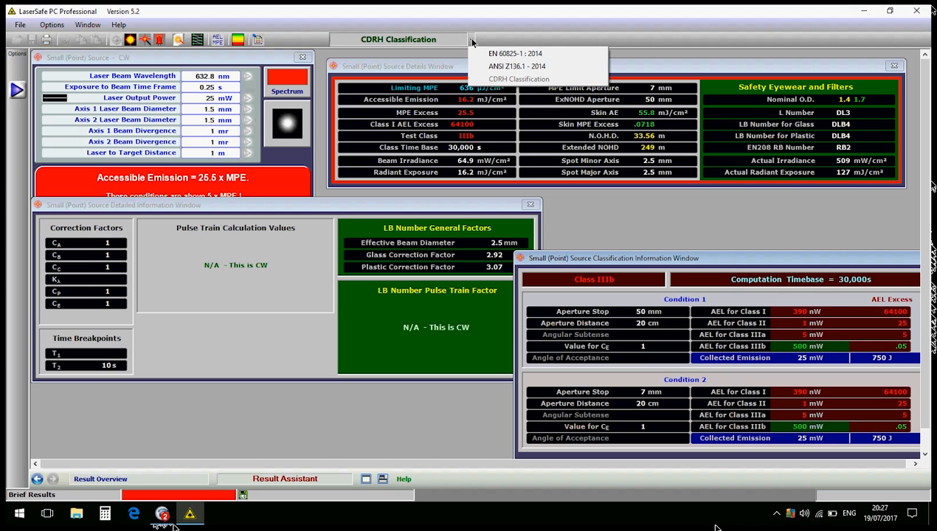
left_click(488, 67)
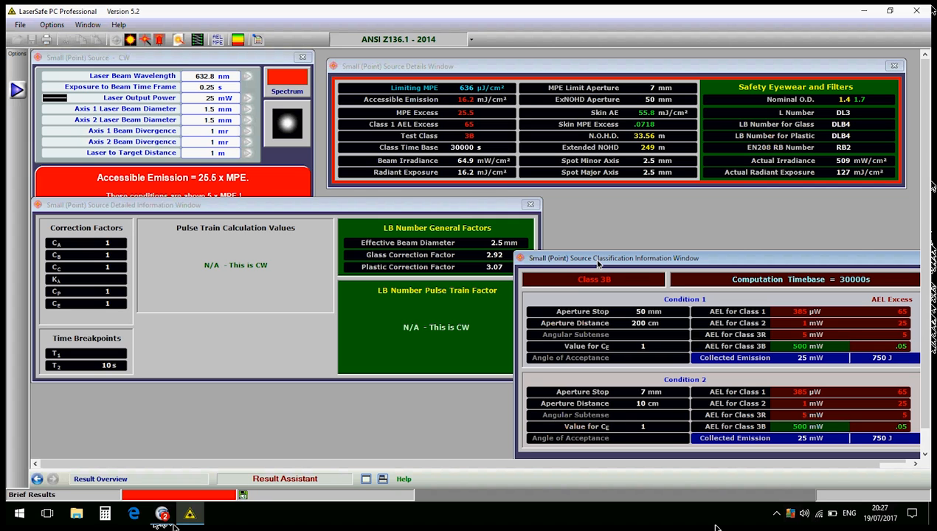
Move the classification information window fully into view beneath the details window.
left_click_drag(594, 260, 587, 260)
left_click_drag(533, 247, 557, 246)
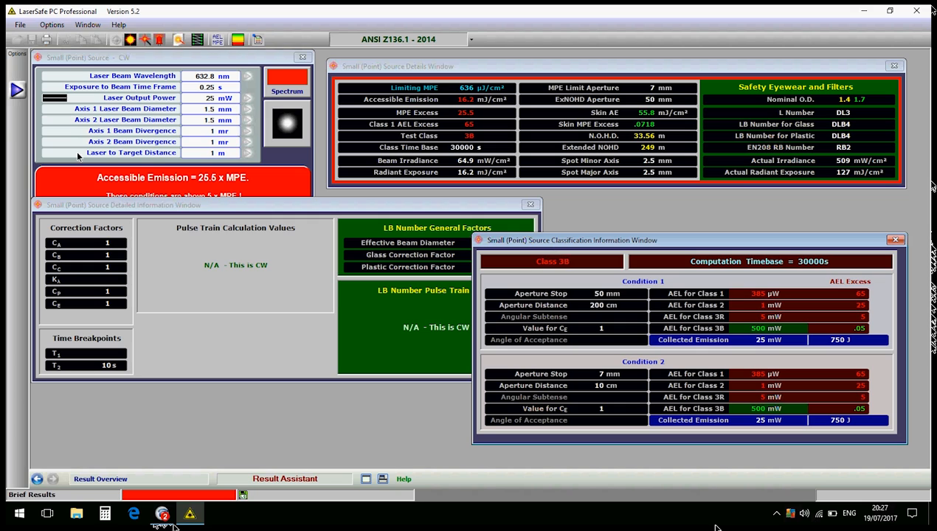
Show the load and save dialogs for the CW point source input values, and close both without loading or saving.
left_click(243, 60)
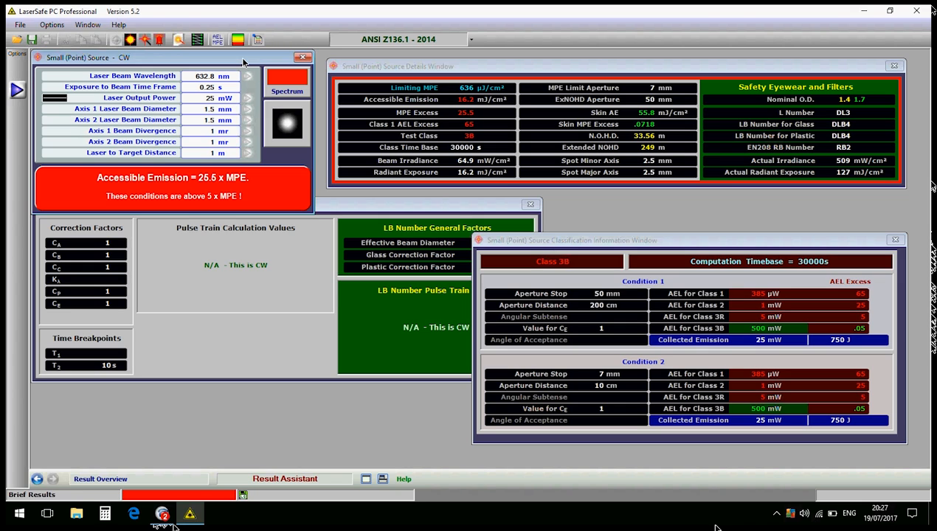
left_click(18, 41)
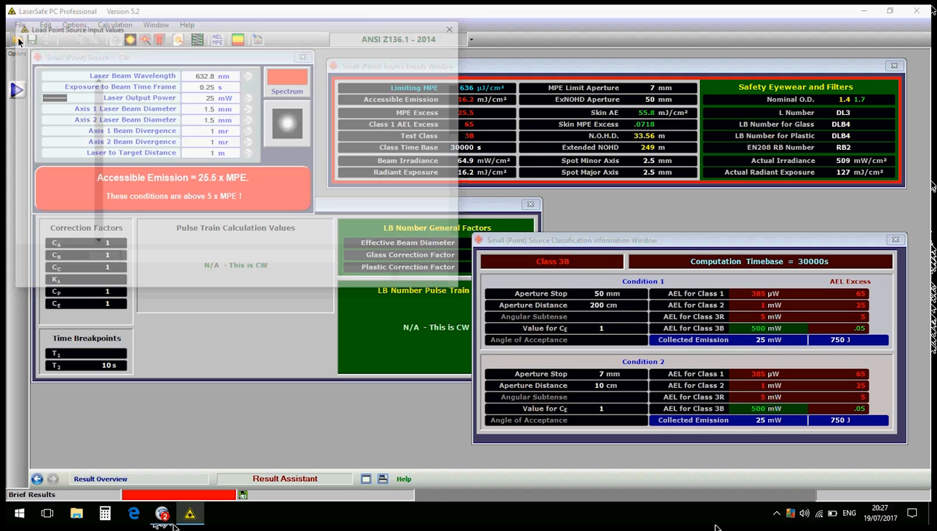
left_click(451, 28)
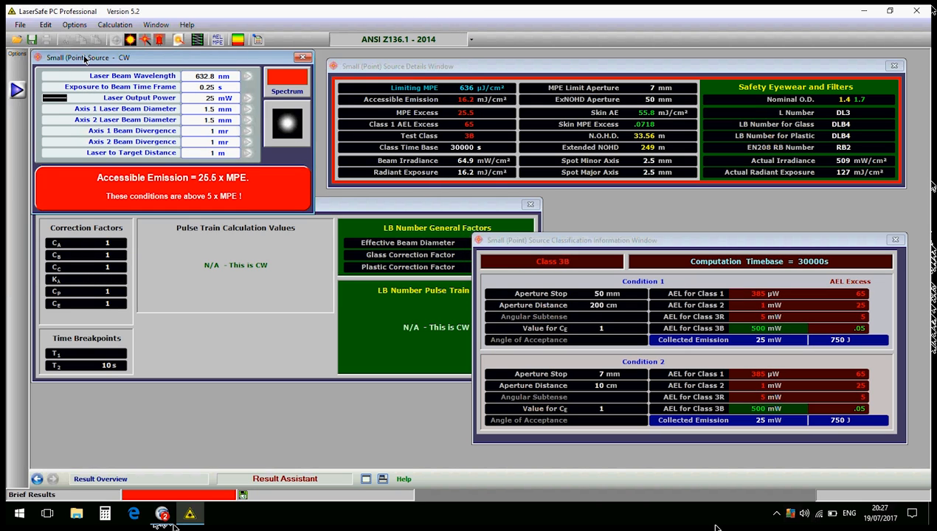
left_click(31, 43)
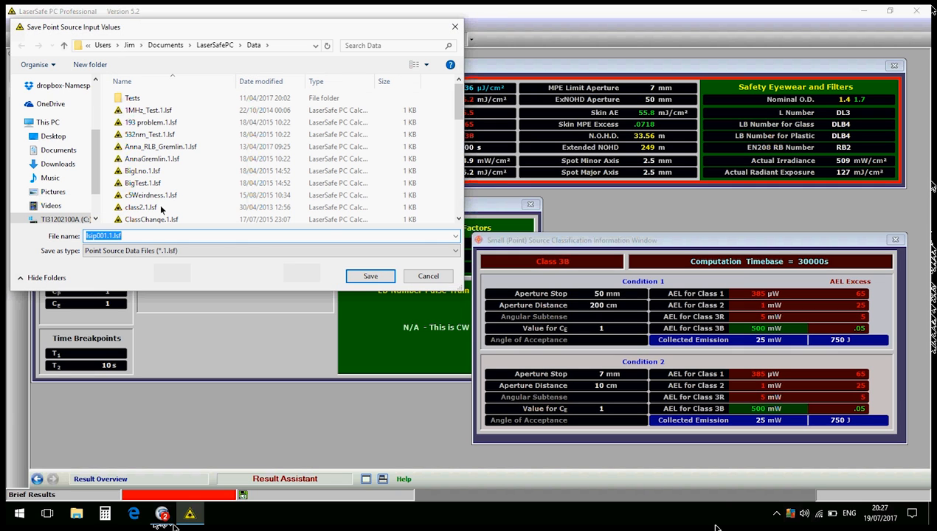
left_click(125, 237)
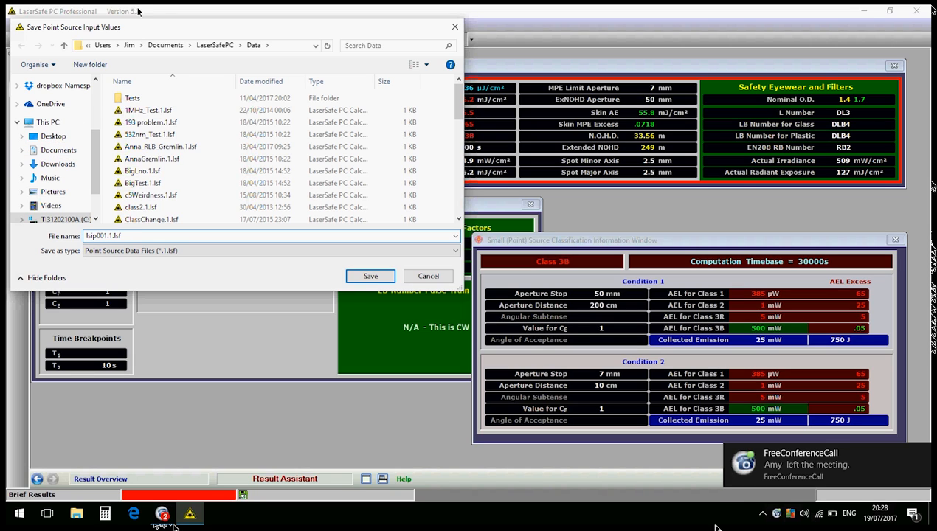
left_click_drag(180, 31, 188, 32)
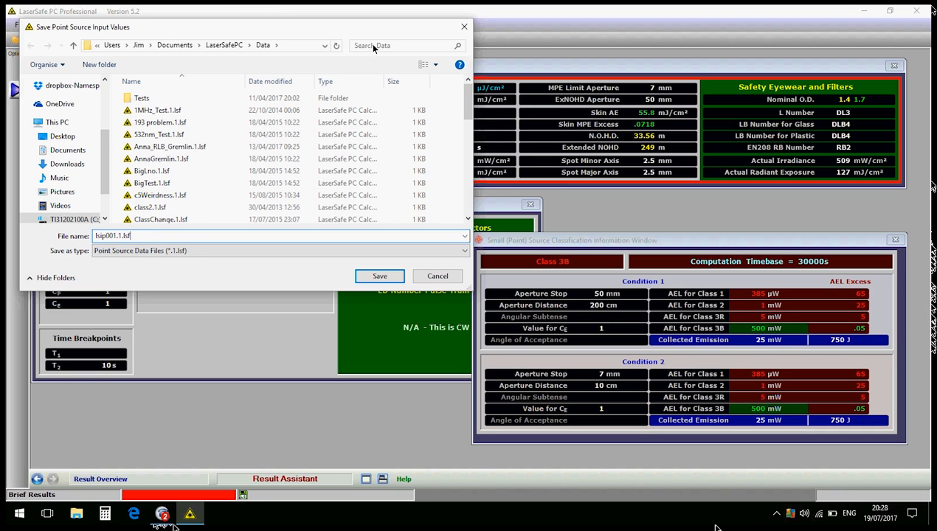
left_click(463, 28)
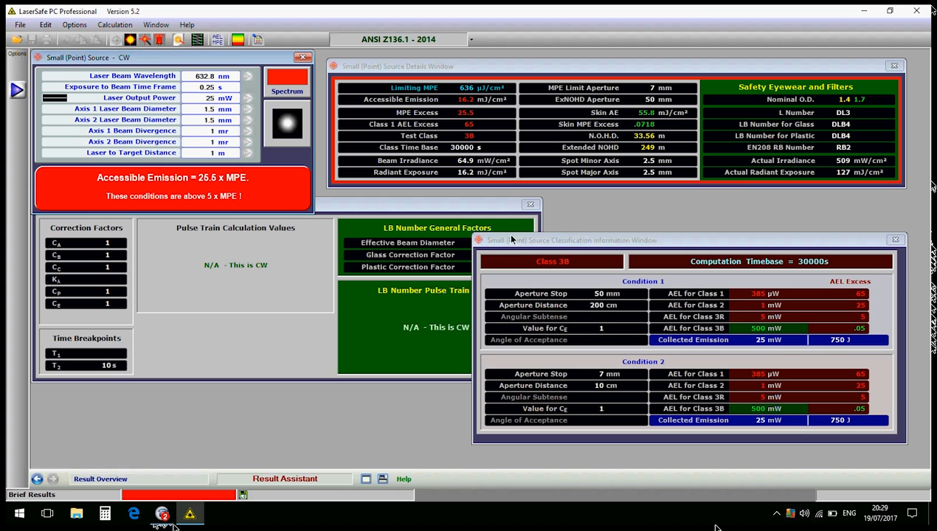
Lower the classification information window to uncover more of the detailed information window's LB number factors.
left_click(561, 247)
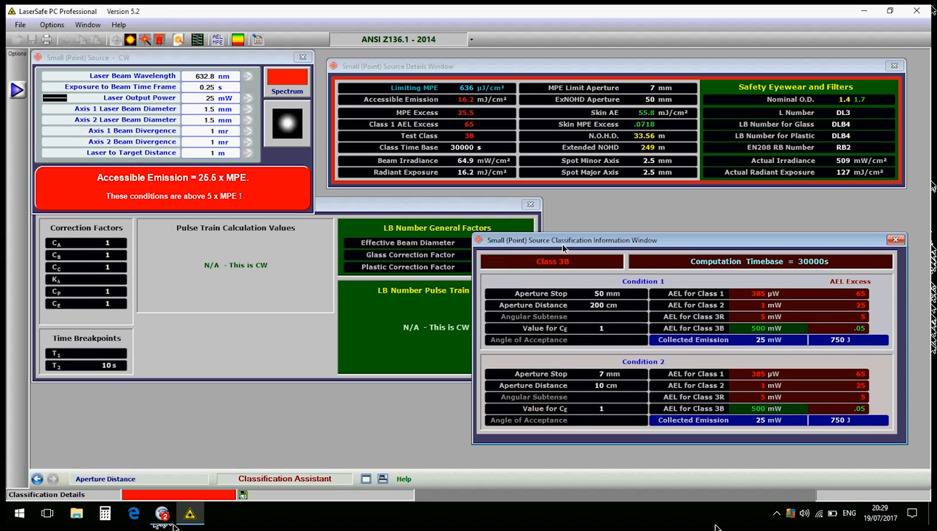
mouse_move(563, 248)
left_mouse_down()
mouse_move(569, 226)
mouse_move(570, 241)
left_mouse_up()
left_click_drag(570, 236, 570, 273)
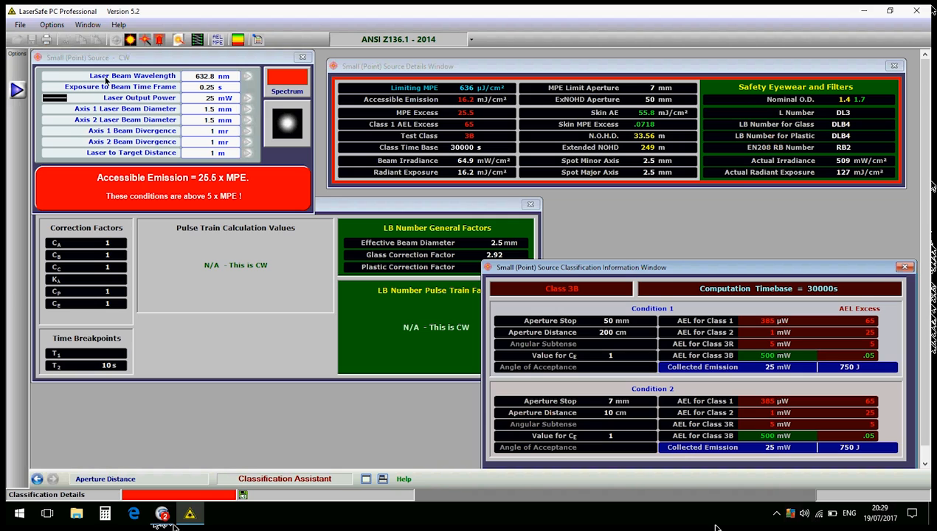
Show the file types for saving the calculation details, choose Results as Comma Delimited Spreadsheet Files (*.csv), and close the dialog without saving.
left_click(427, 73)
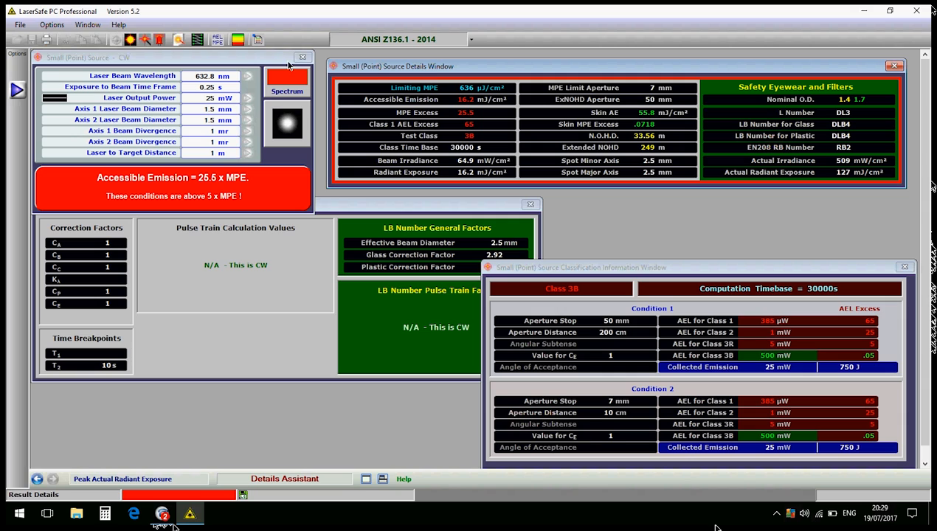
left_click(21, 27)
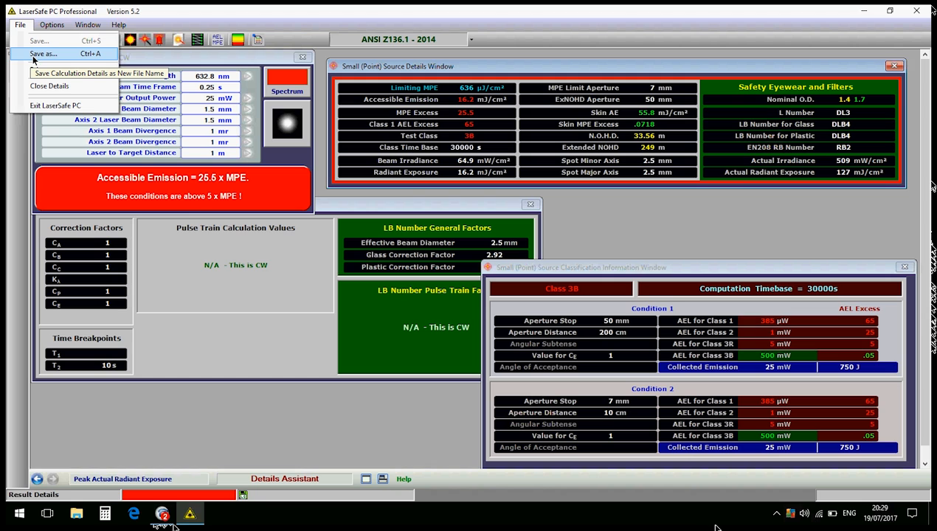
left_click(32, 54)
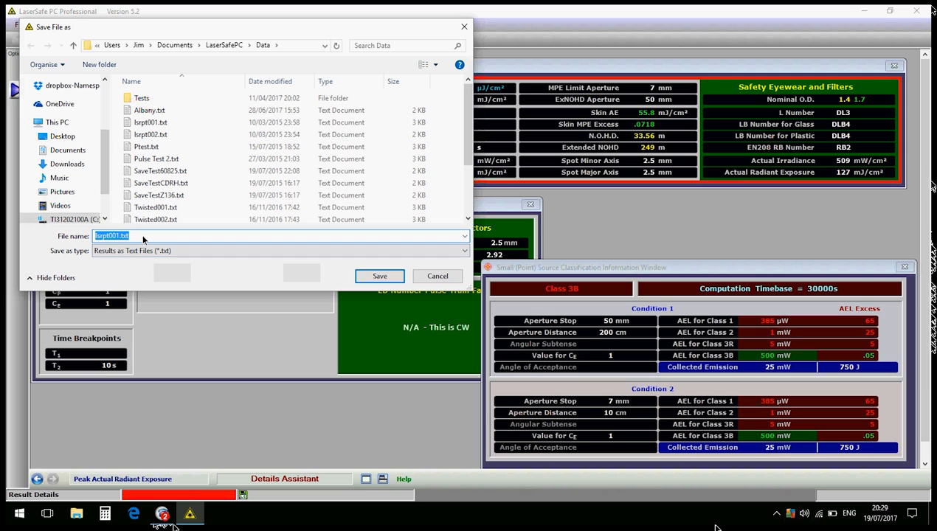
left_click(465, 252)
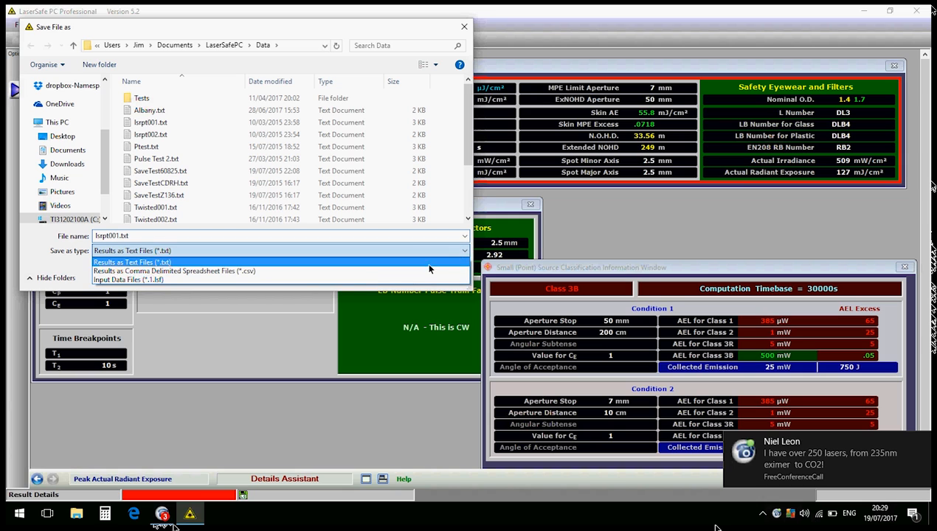
key("Down")
key("Down")
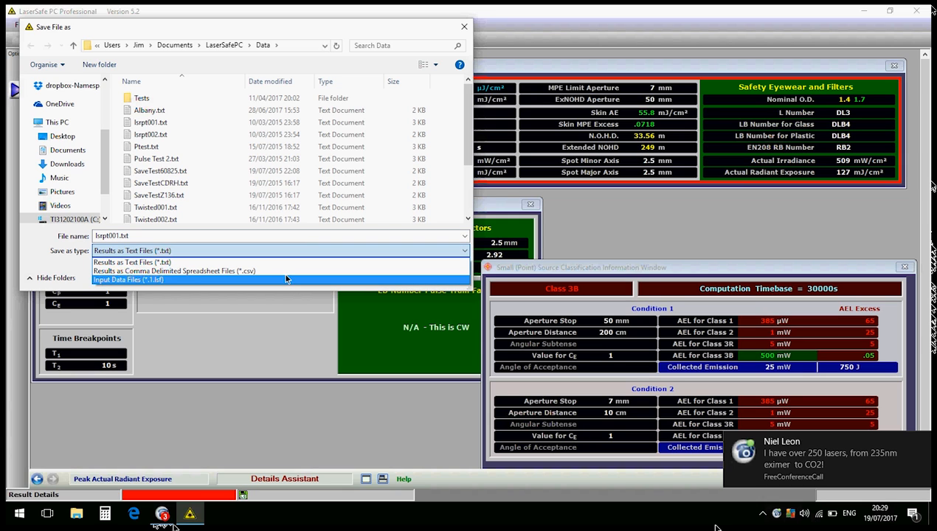
left_click(285, 271)
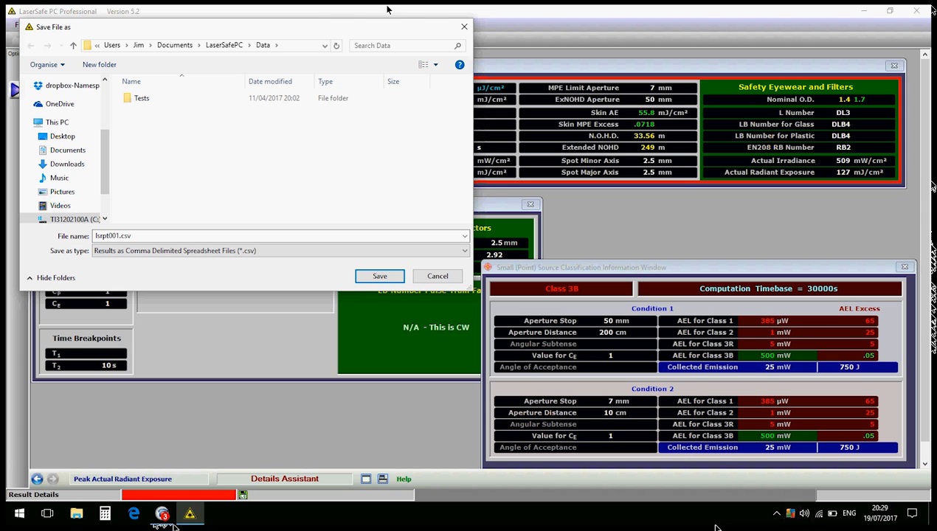
left_click(463, 27)
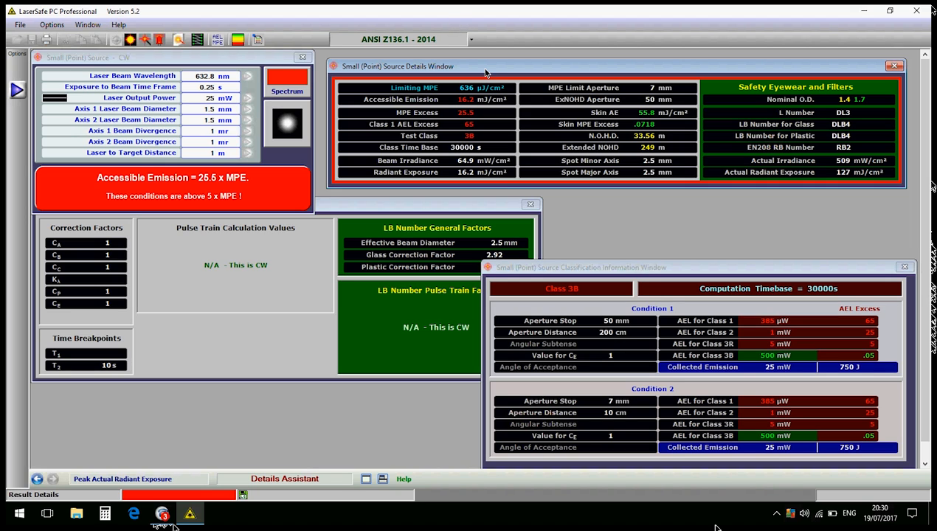
View the detailed information window in front, and reposition the classification information window so it fits entirely in the workspace.
left_click(307, 266)
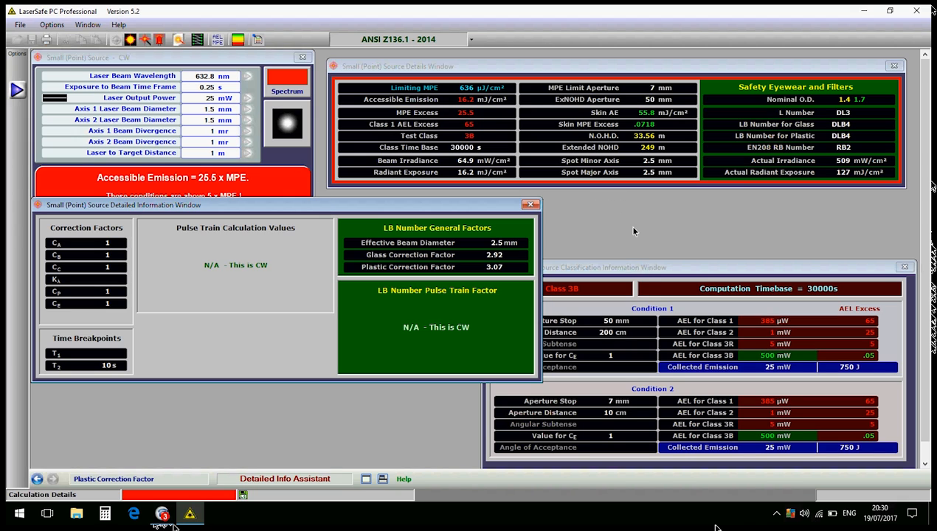
left_click(634, 275)
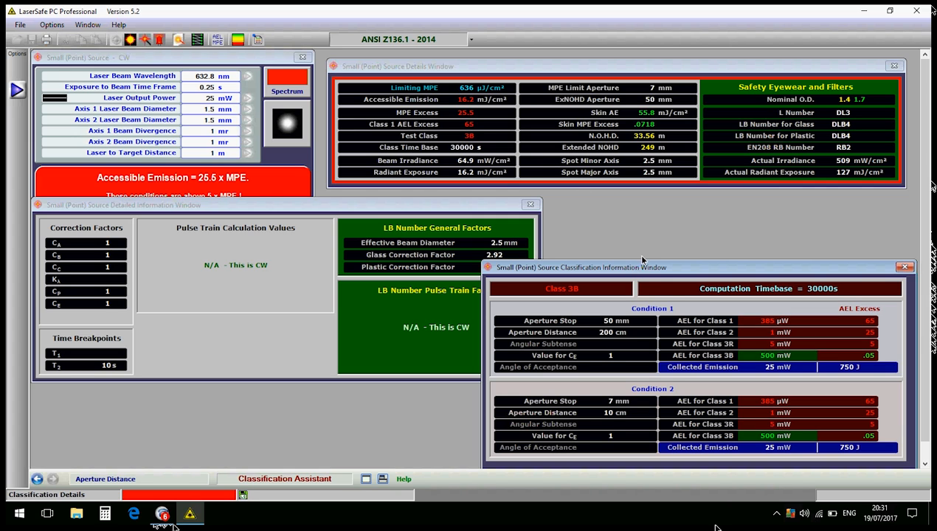
left_click_drag(642, 267, 650, 258)
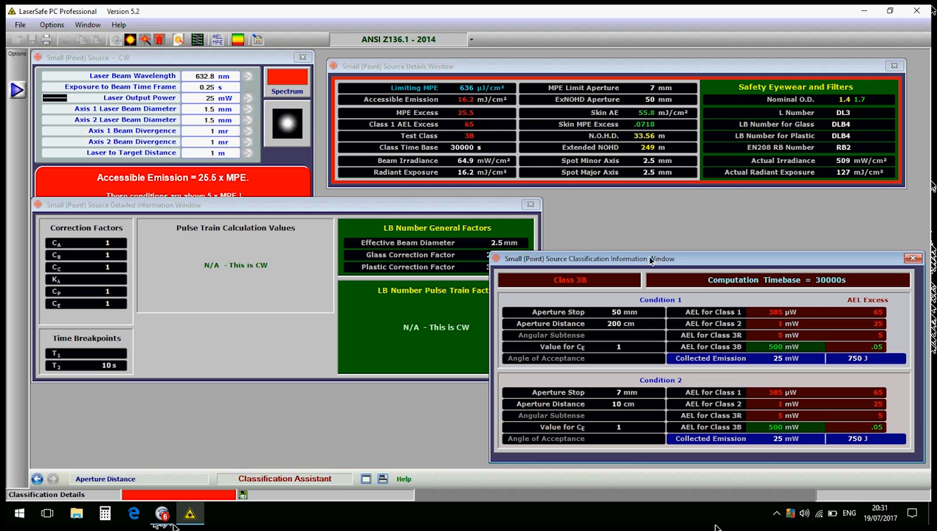
left_click_drag(650, 259, 638, 259)
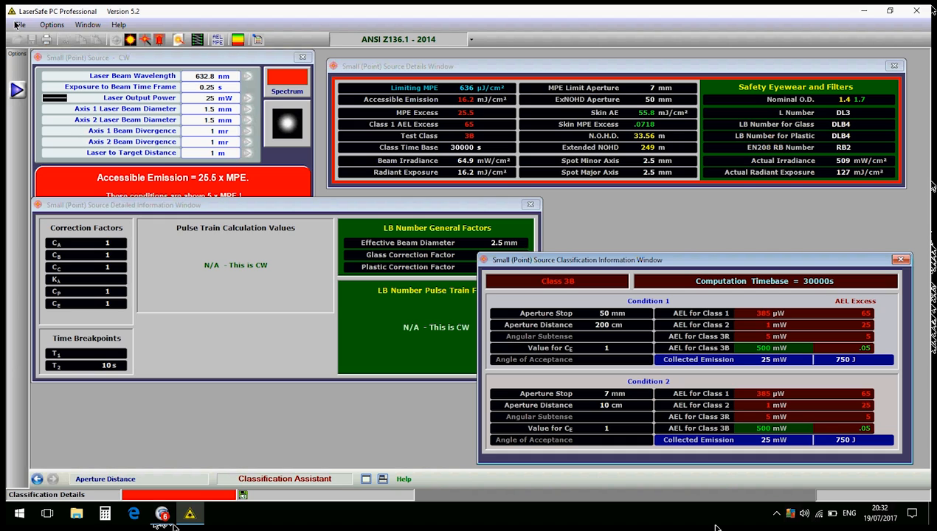
Review the CW source, details and detailed information windows by bringing each to the front in turn.
left_click(59, 58)
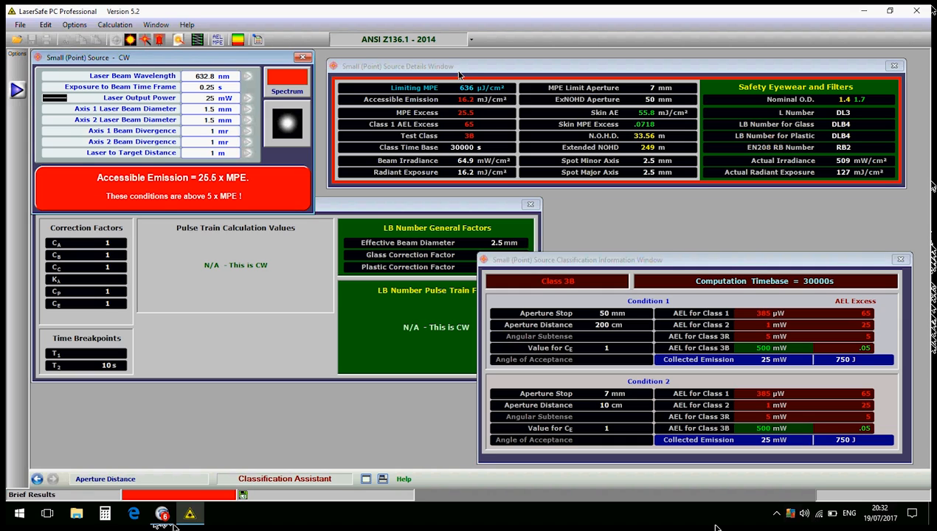
left_click(457, 72)
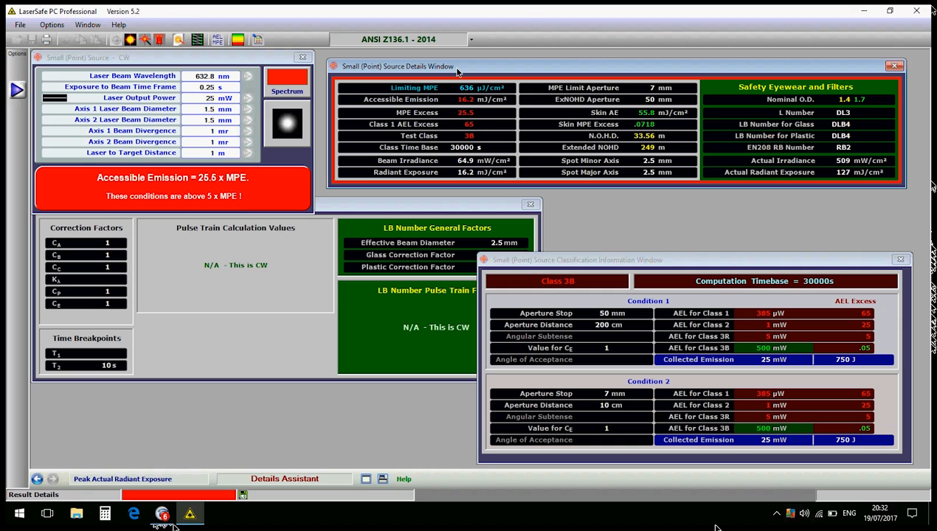
left_click(427, 210)
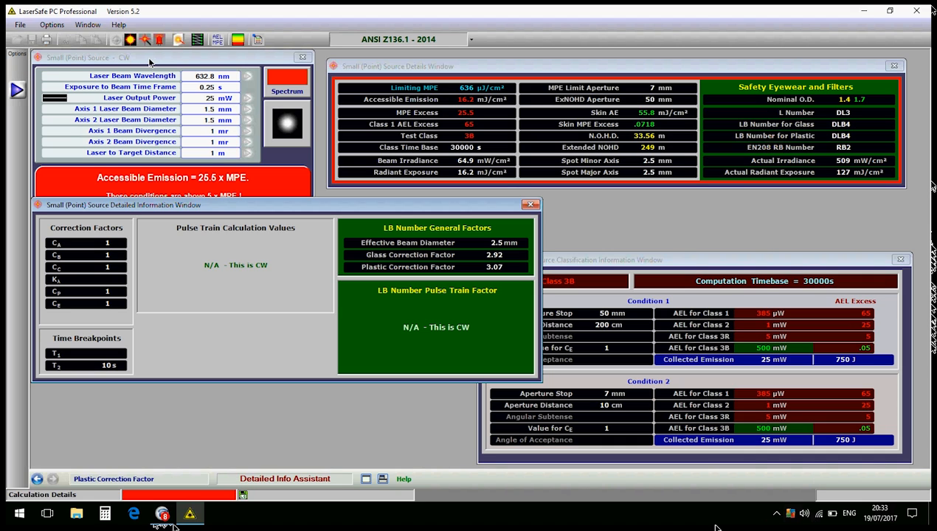
Load the saved point source input file 1MHz_Test.1.lsf in place of the CW inputs.
left_click(167, 59)
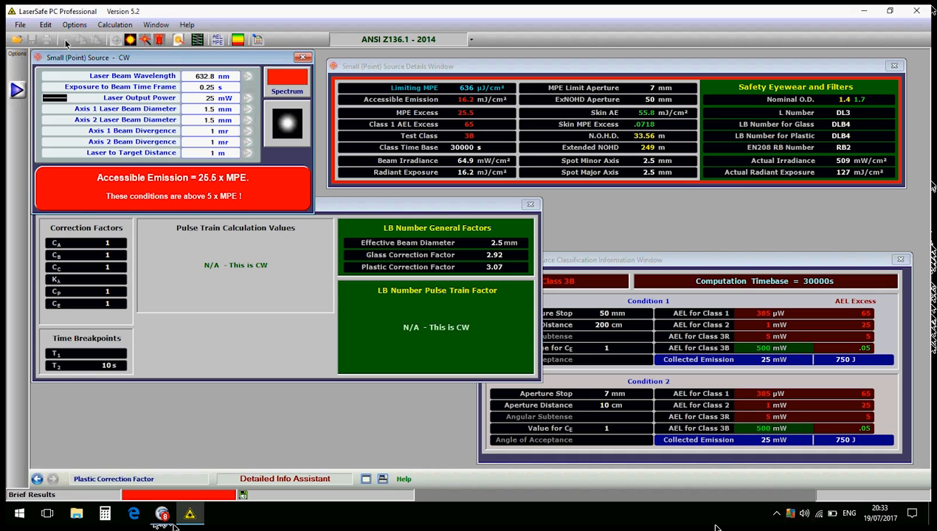
left_click(16, 42)
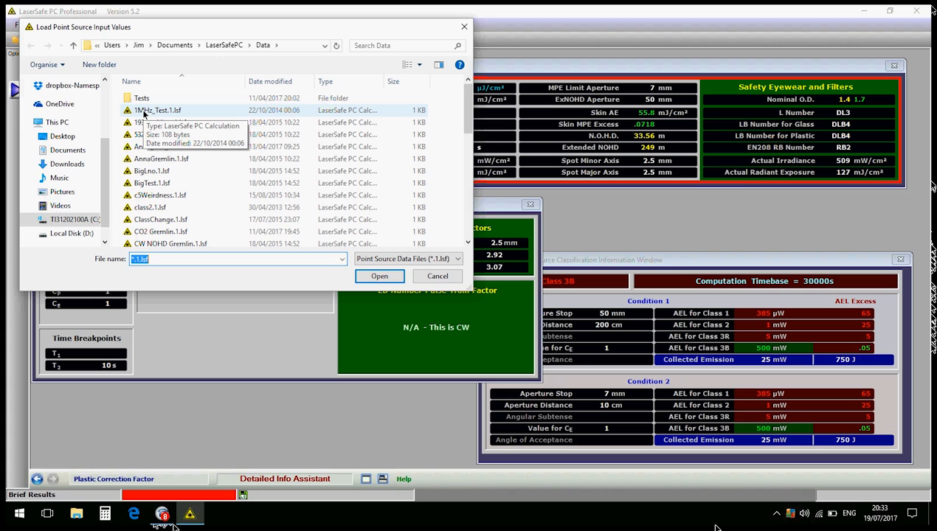
left_click(144, 113)
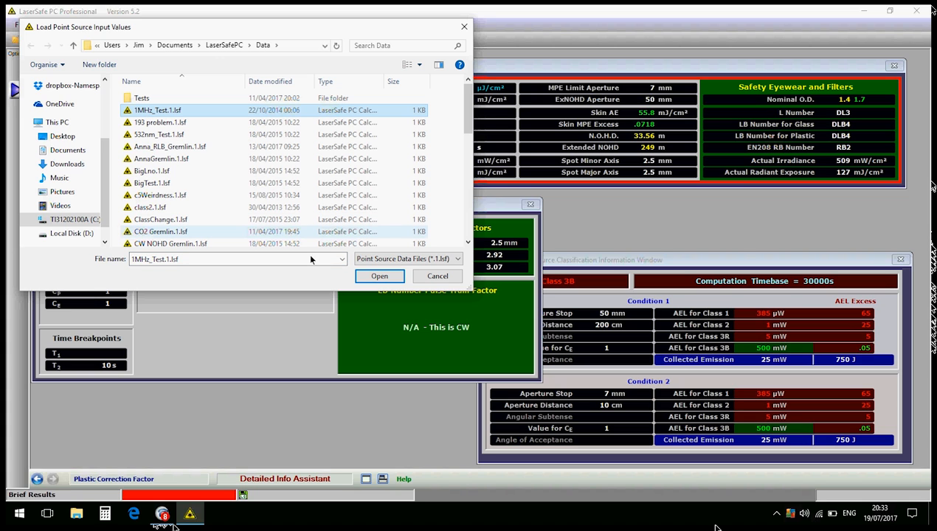
left_click(367, 278)
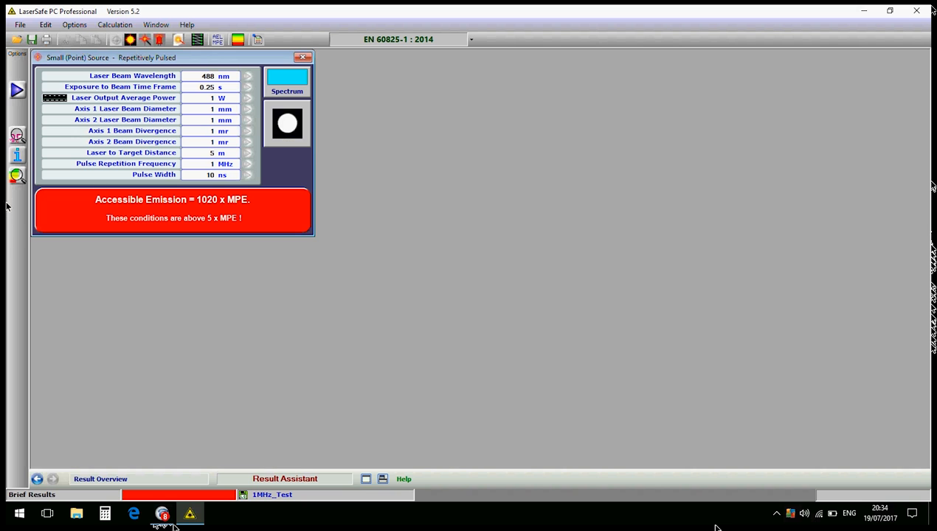
Open the repetitively pulsed source's details window, place it beside the inputs, and open its detailed information window.
left_click(18, 140)
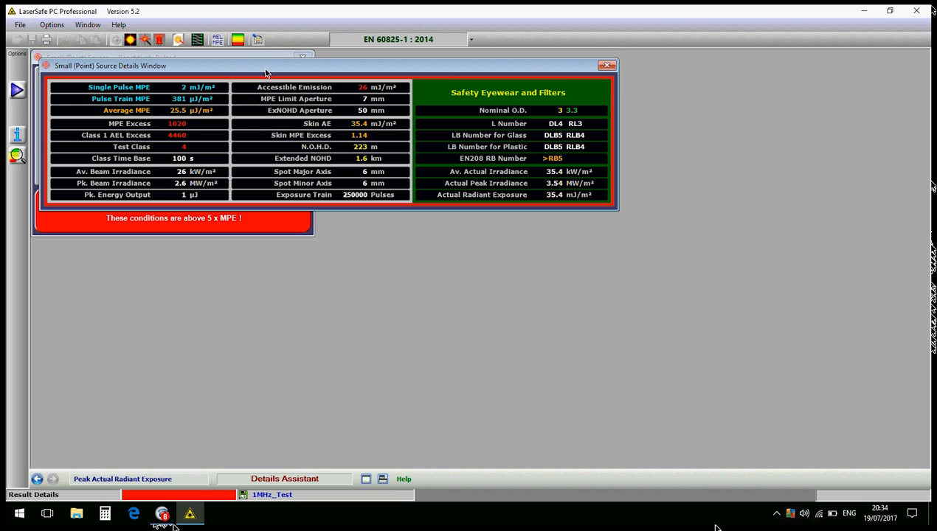
left_click_drag(295, 69, 564, 71)
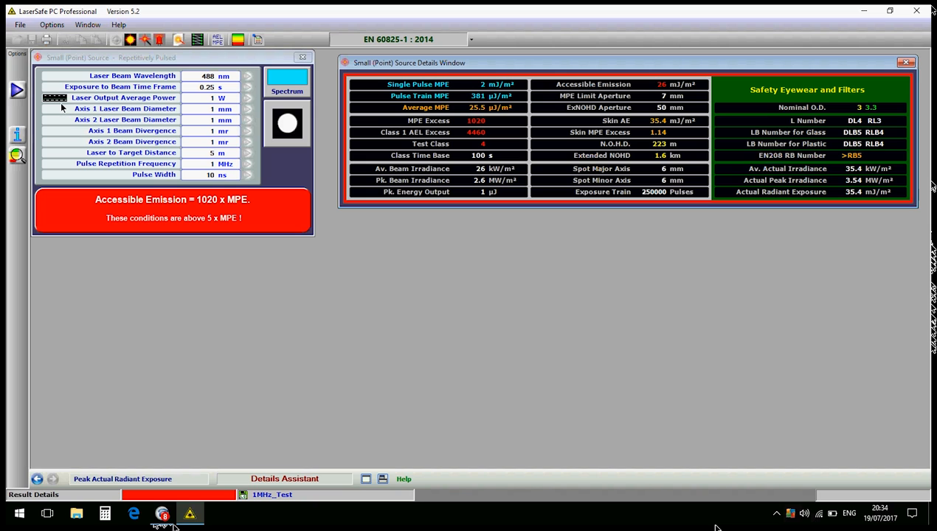
left_click(17, 135)
left_click(17, 135)
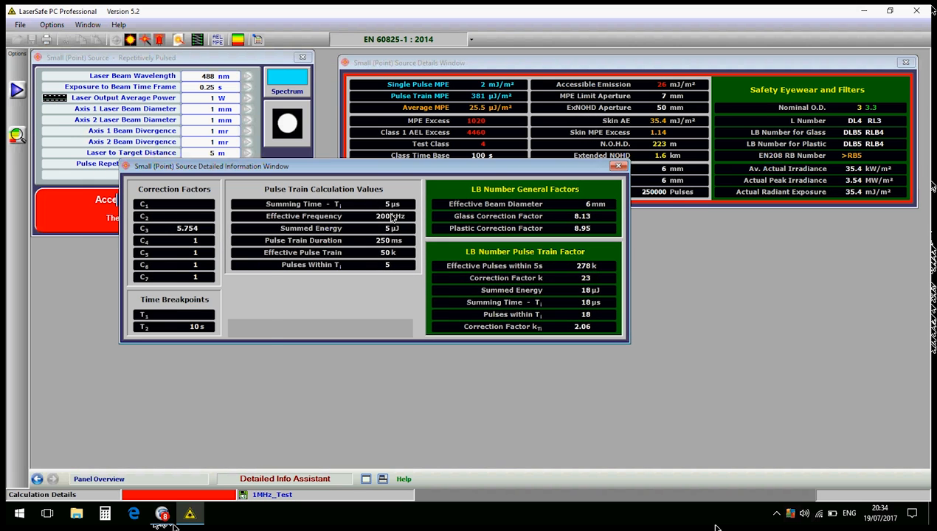
Move the detailed information window clear of the source inputs and expand the help assistant beneath it.
left_click_drag(497, 232, 551, 232)
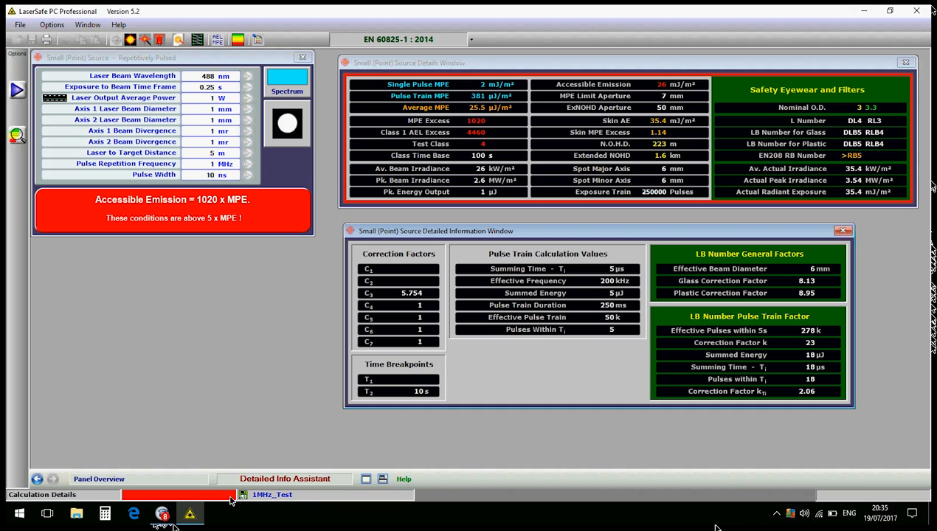
left_click(381, 480)
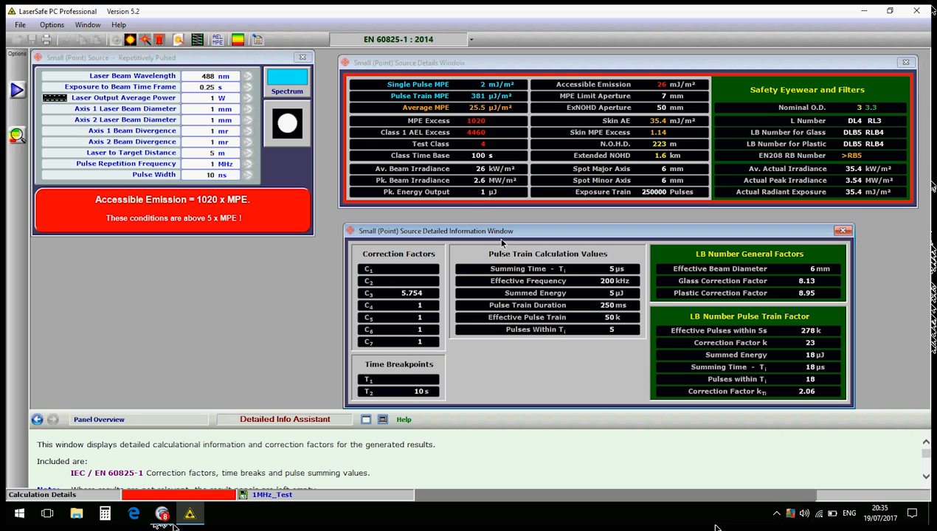
left_click_drag(500, 230, 501, 108)
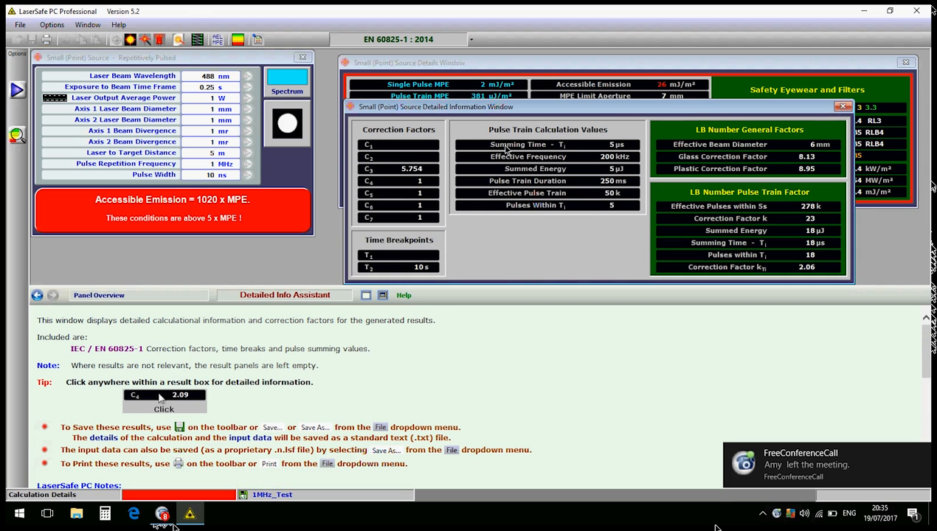
Review the help explanations for each pulse train calculation value, from the summing time through the pulses within Ti.
left_click(506, 146)
left_click(505, 157)
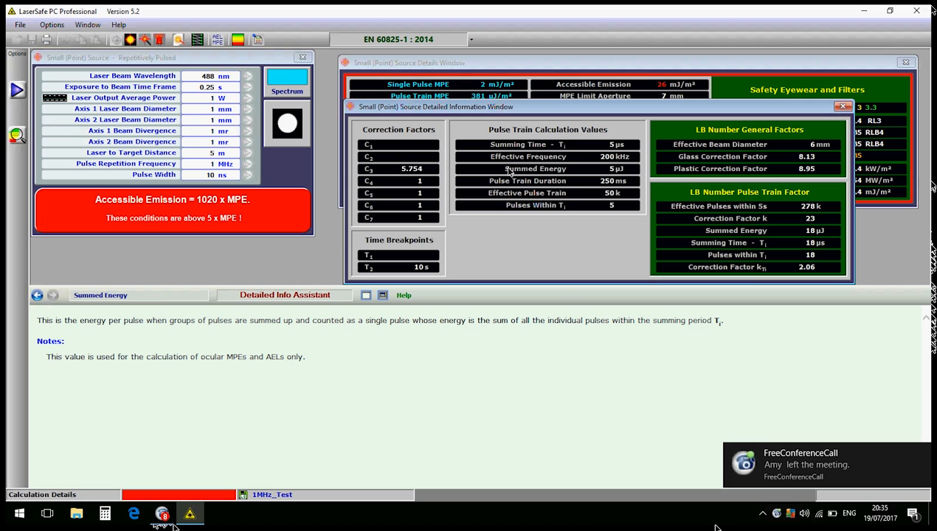
left_click(506, 169)
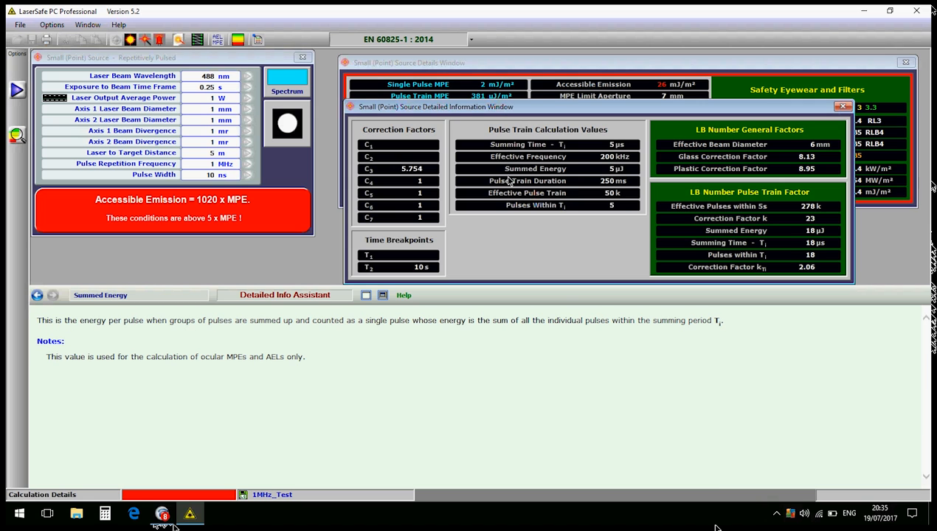
left_click(508, 181)
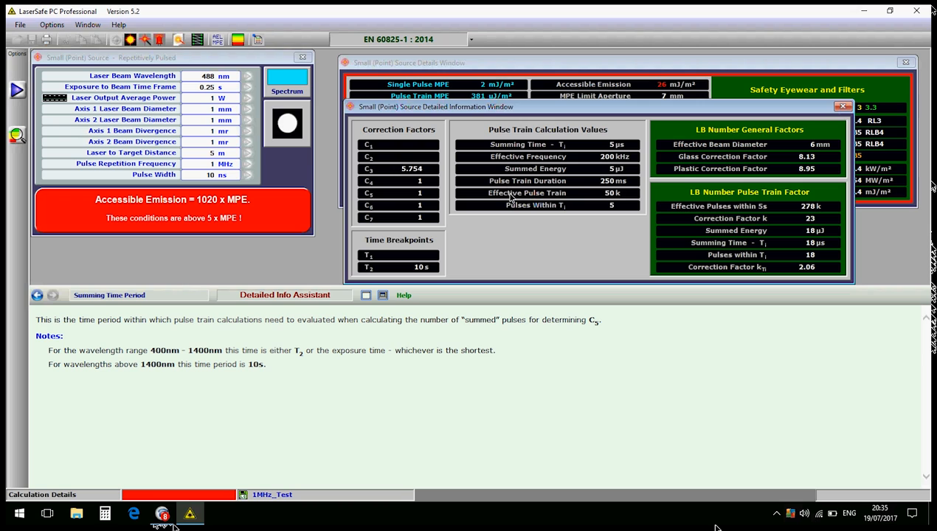
left_click(508, 196)
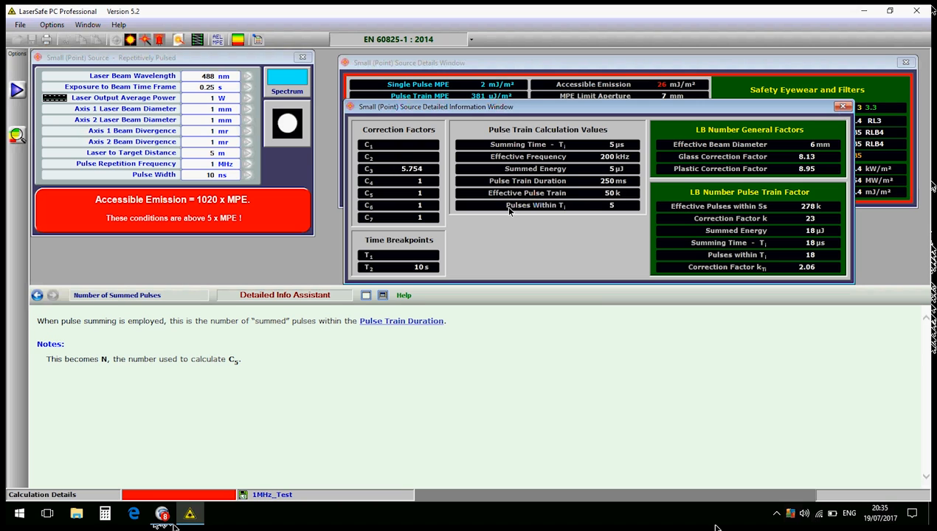
left_click(507, 206)
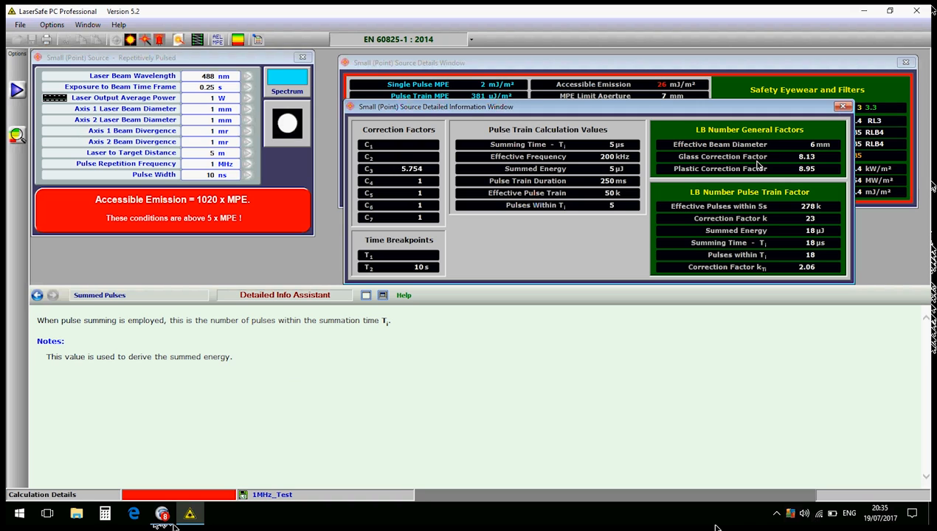
Review the help explanations for the LB number pulse train factors, including correction factor k, summed energy and summing time.
left_click(716, 215)
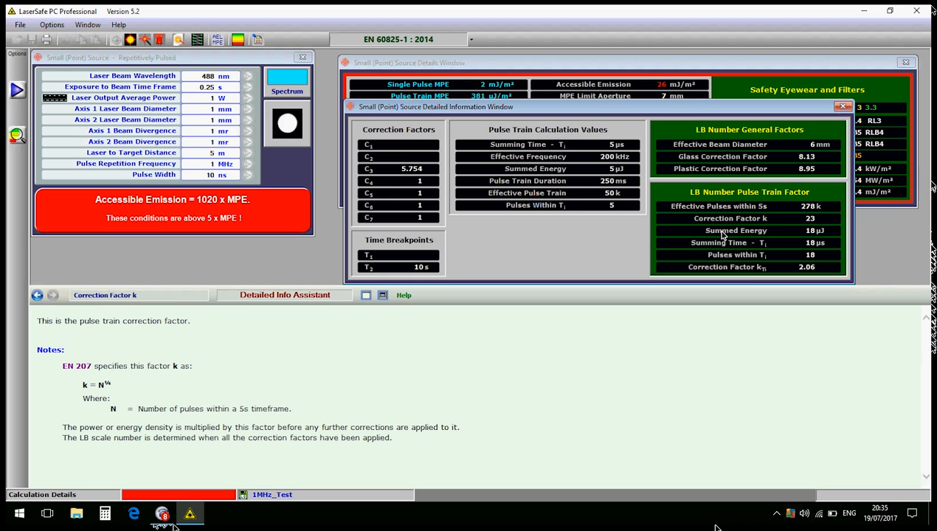
left_click(721, 234)
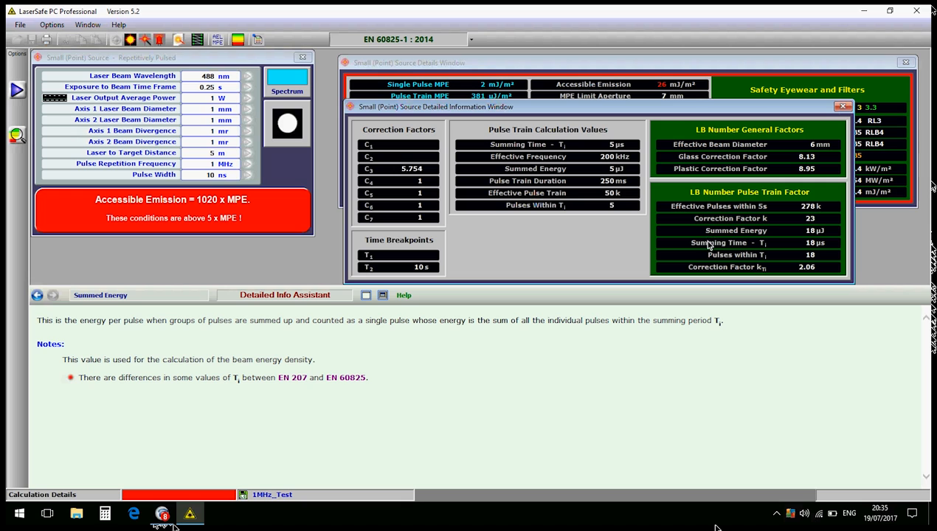
left_click(708, 244)
left_click(714, 255)
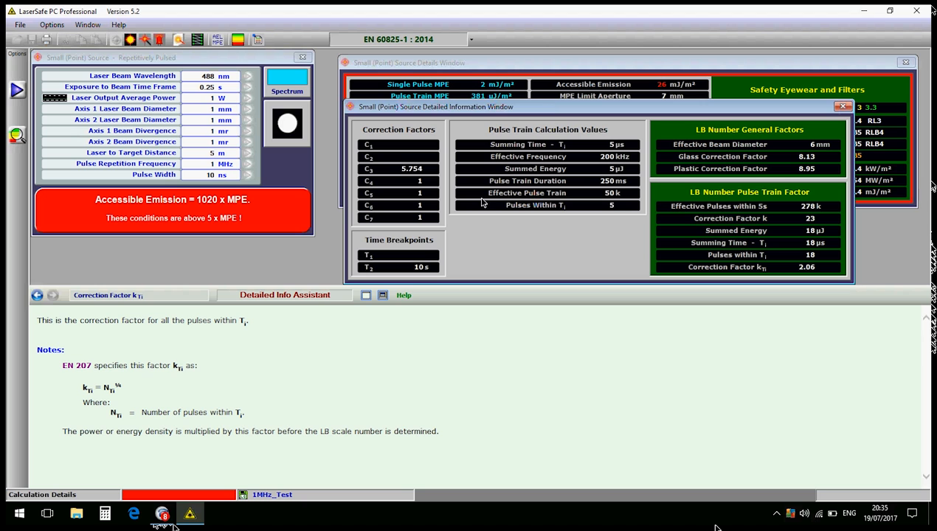
Open the point source classification information window, reposition it to view the AEL results, and close it.
left_click(16, 135)
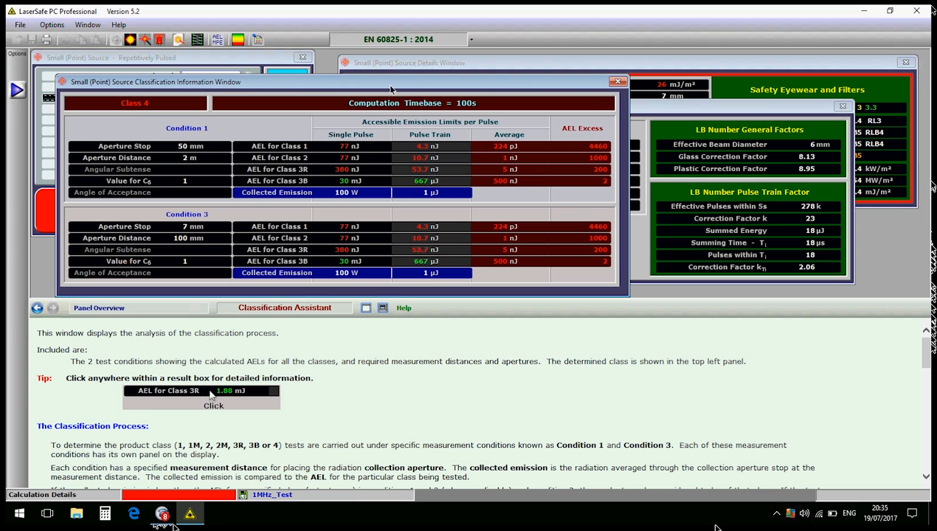
left_click_drag(388, 83, 390, 84)
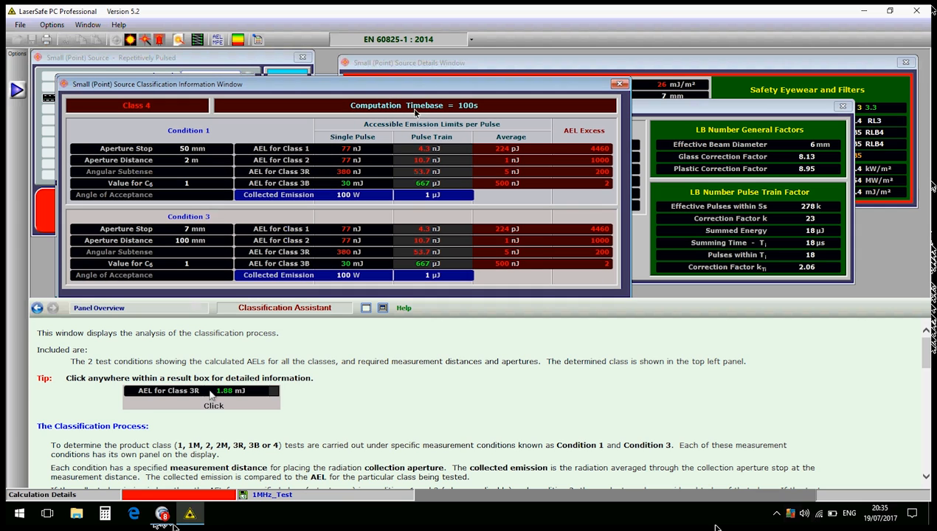
left_click_drag(421, 118, 423, 120)
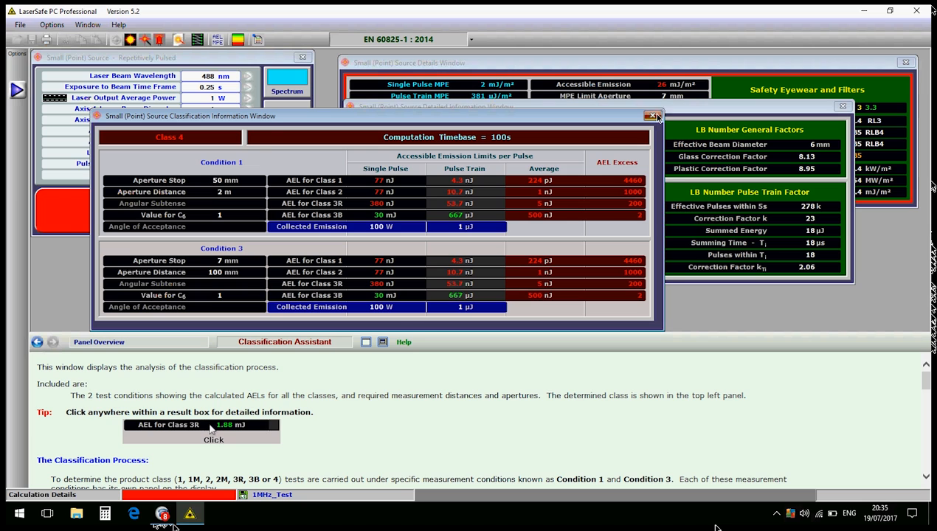
left_click(653, 118)
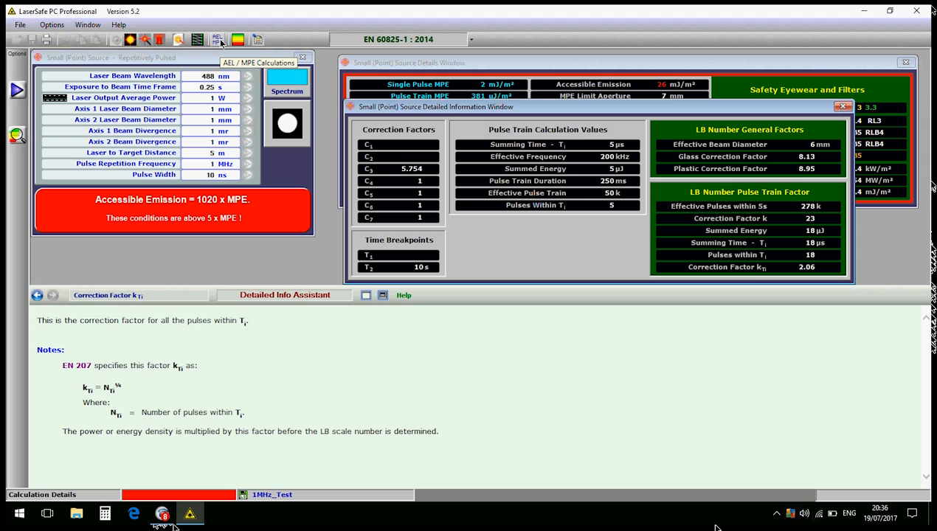
Open the AEL & MPE Calculator, collapse the data entry assistant, and move the calculator below the source inputs.
left_click(218, 42)
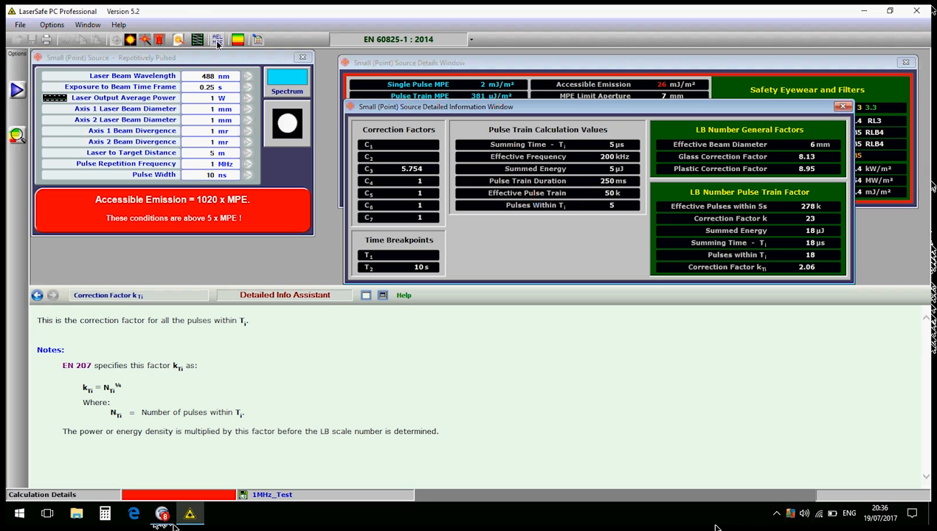
left_click(219, 42)
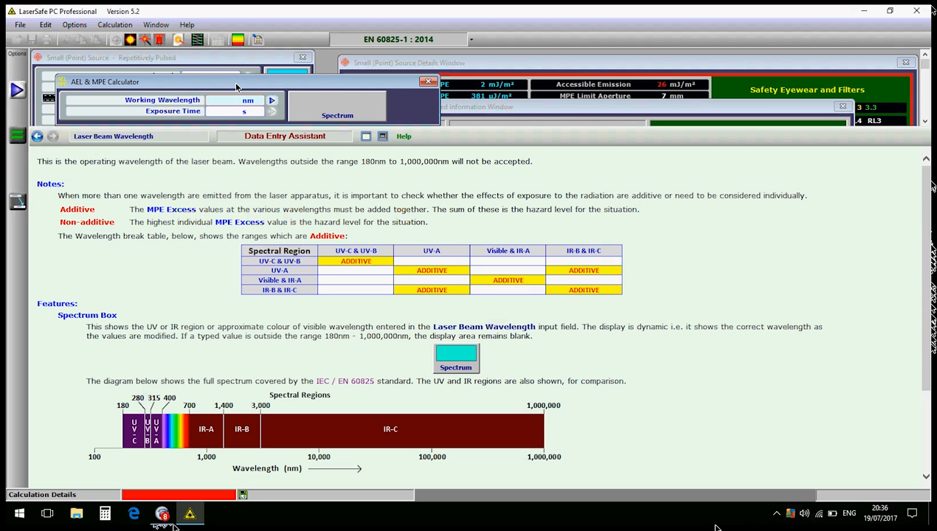
left_click(383, 136)
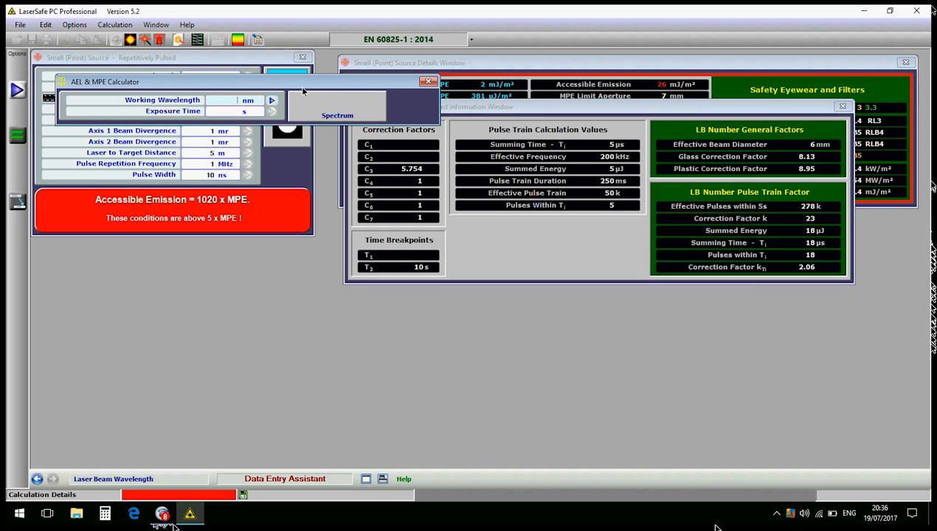
left_click_drag(300, 85, 305, 301)
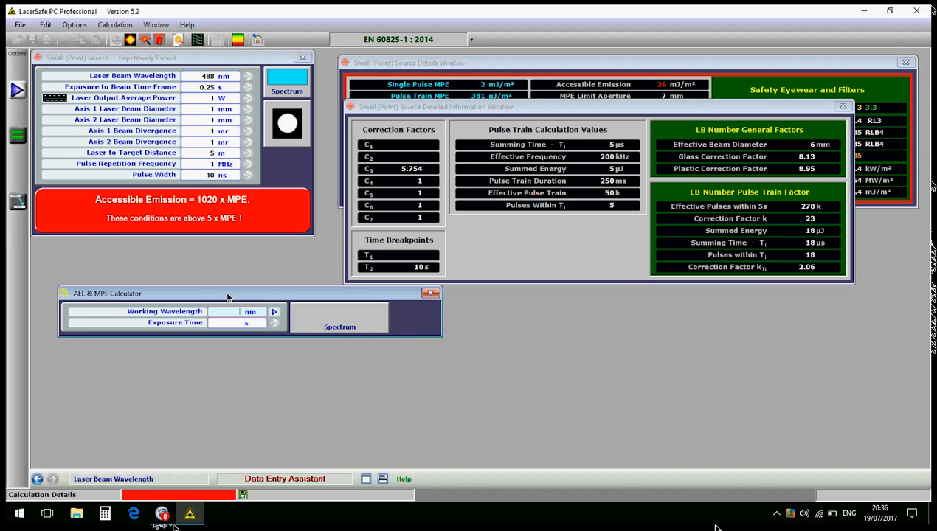
Calculate the ANSI Z136.1 - 2014 limits for 488 nm and 10 ns, and place the calculator below the source inputs.
left_click_drag(227, 295, 452, 102)
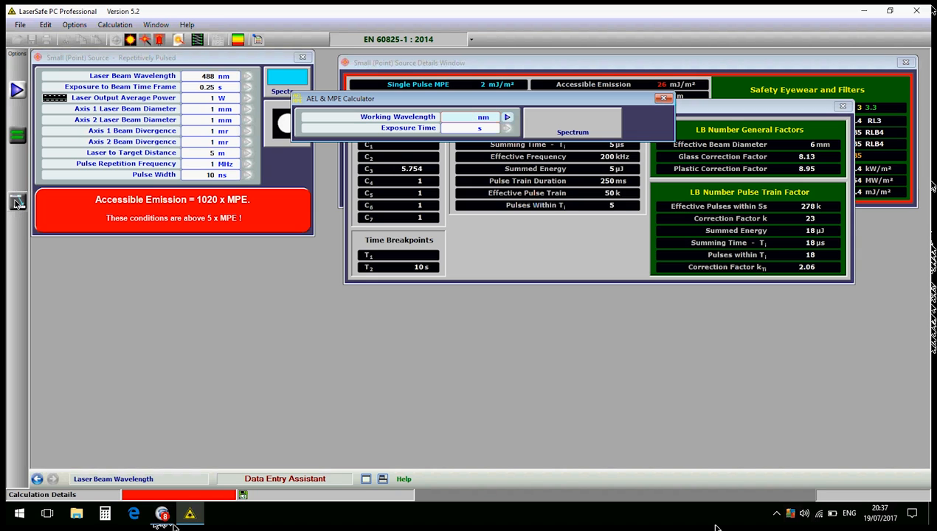
left_click(14, 204)
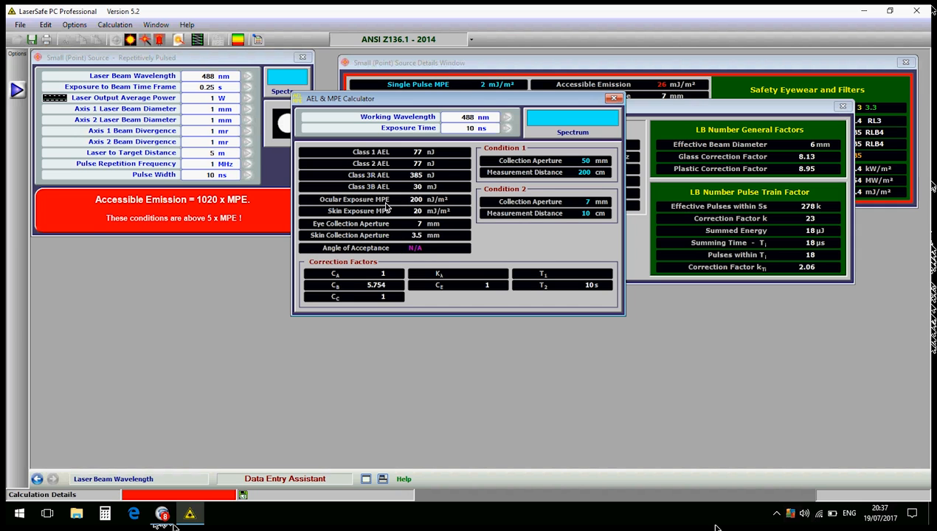
left_click_drag(383, 98, 185, 232)
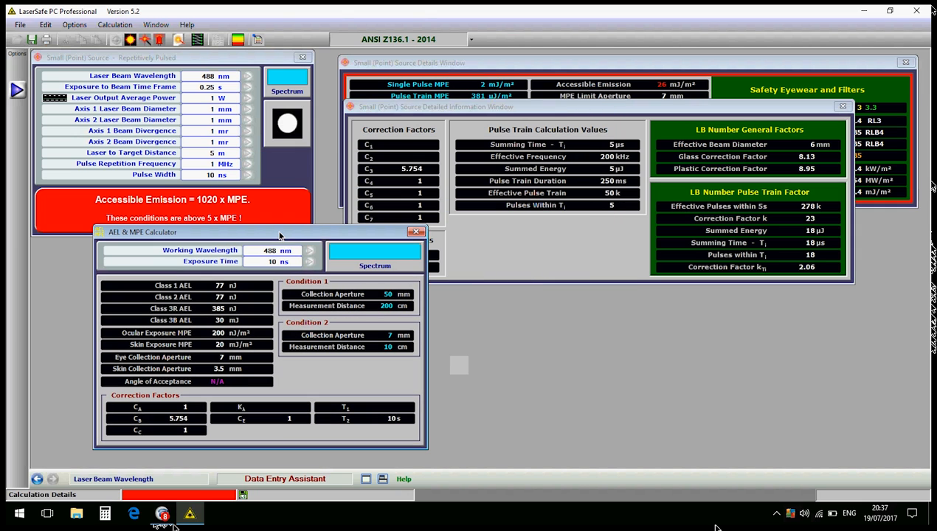
Compare the calculator's limits under EN 60825-1 : 2014 and ANSI Z136.1 - 2014, and shift the calculator clear of the source inputs.
left_click(470, 40)
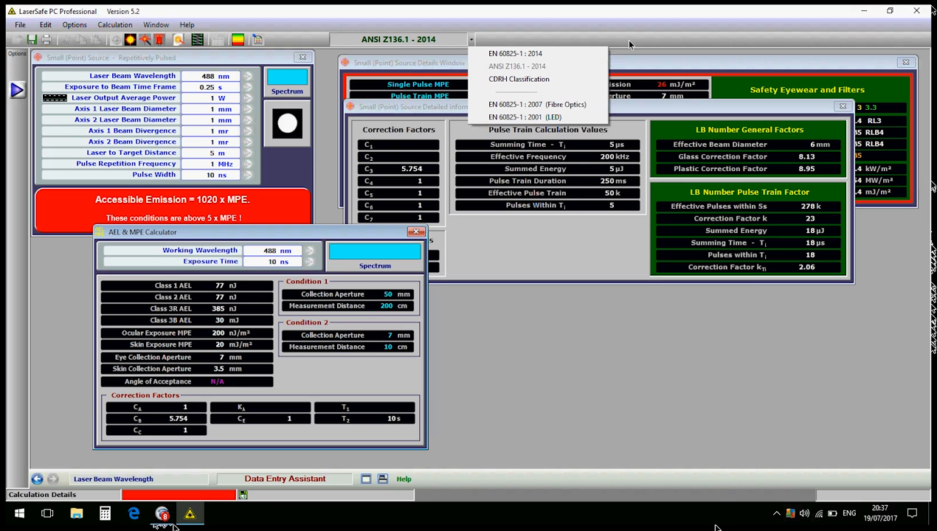
left_click(521, 56)
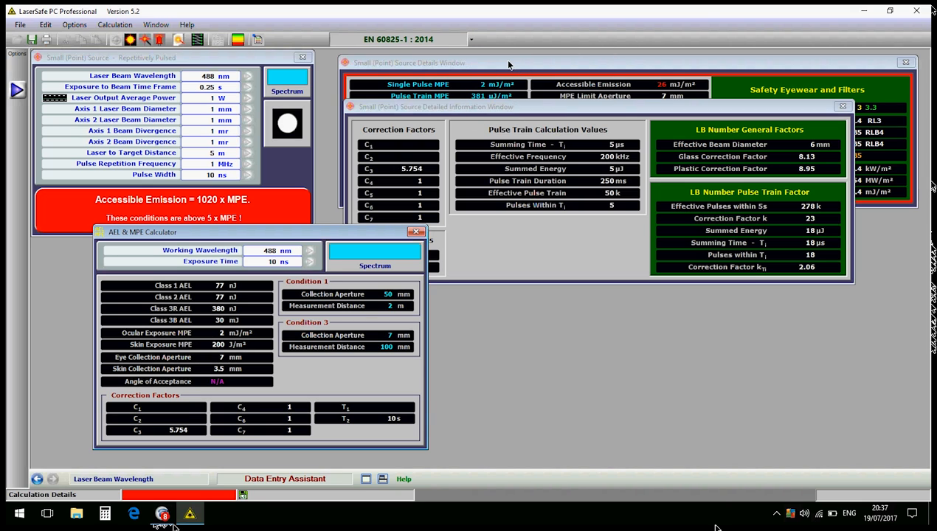
left_click(470, 39)
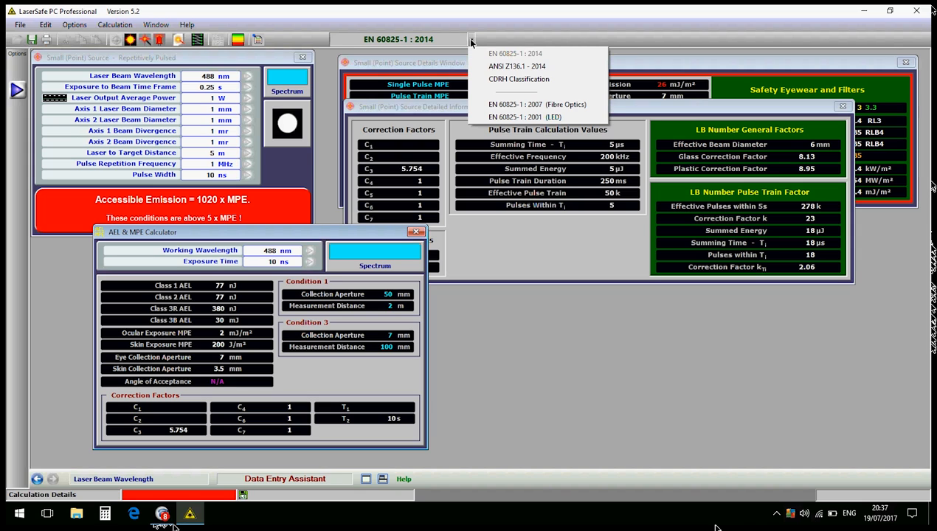
left_click(497, 68)
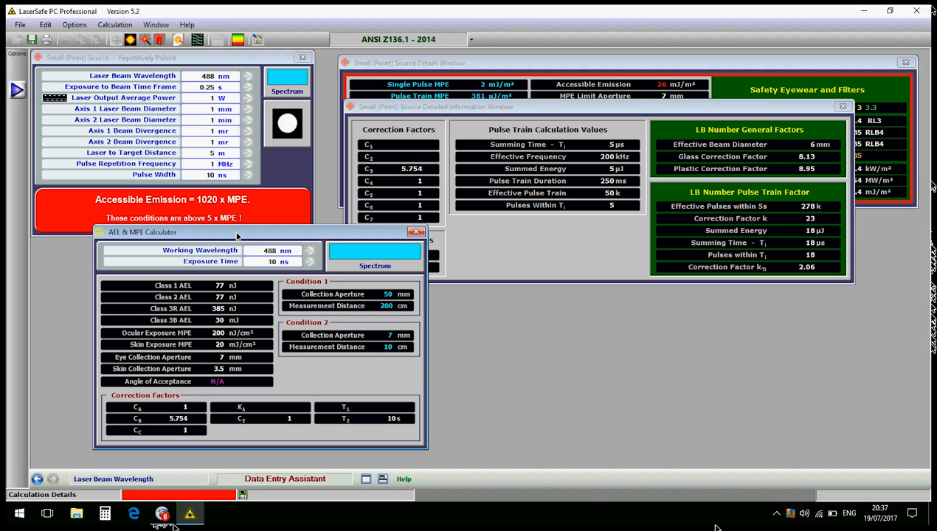
left_click_drag(237, 236, 214, 253)
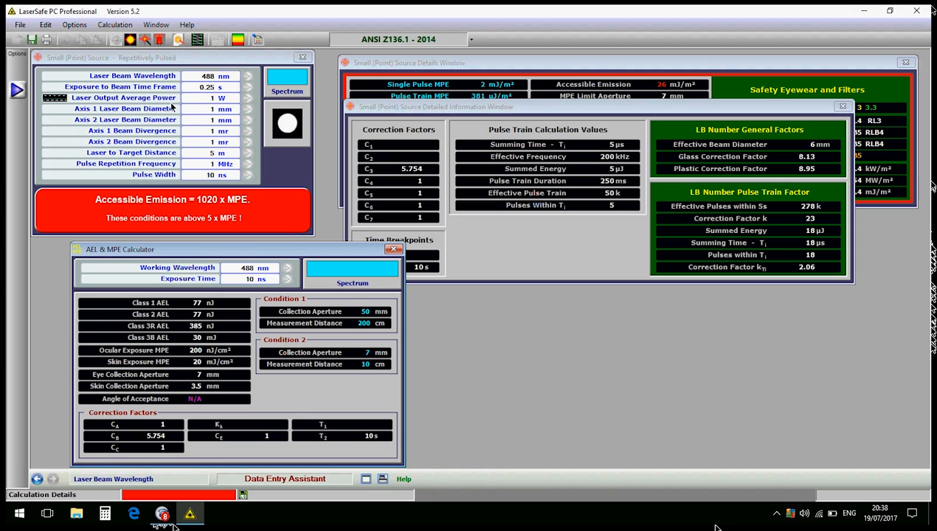
left_click(470, 39)
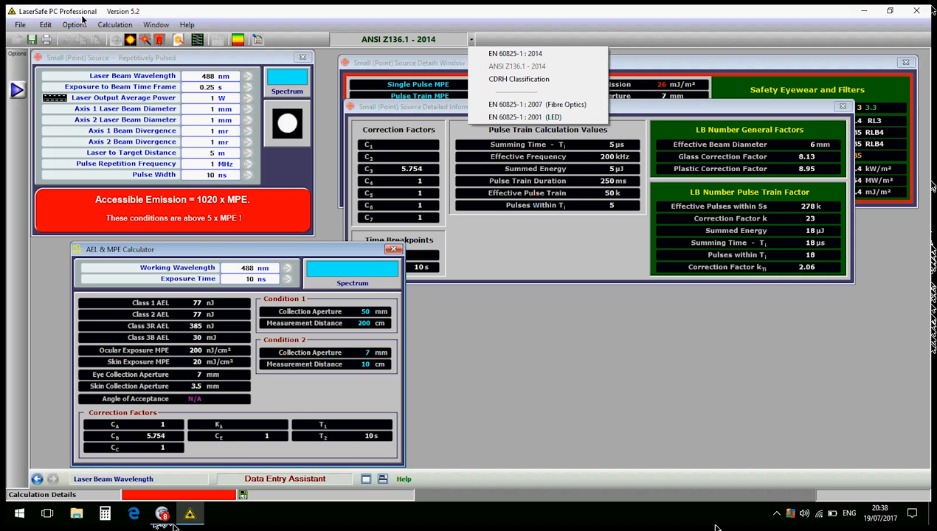
left_click(132, 41)
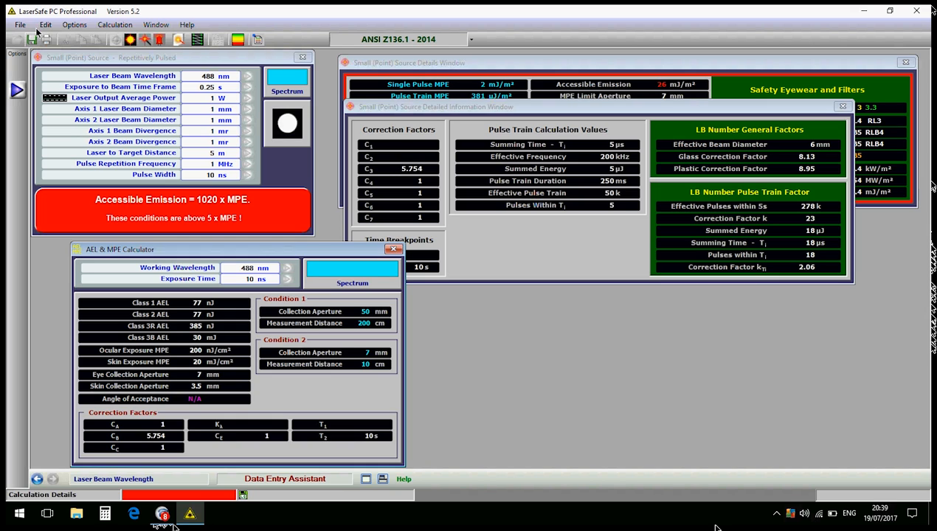
Open the Laser Product Classifications window, reposition it, and show the general overview of all laser classes.
left_click(238, 43)
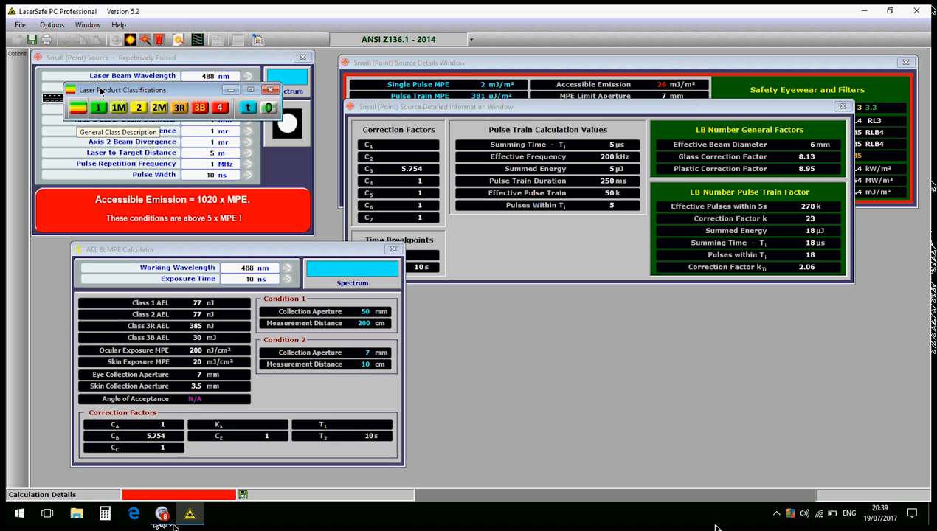
left_click_drag(111, 94, 200, 90)
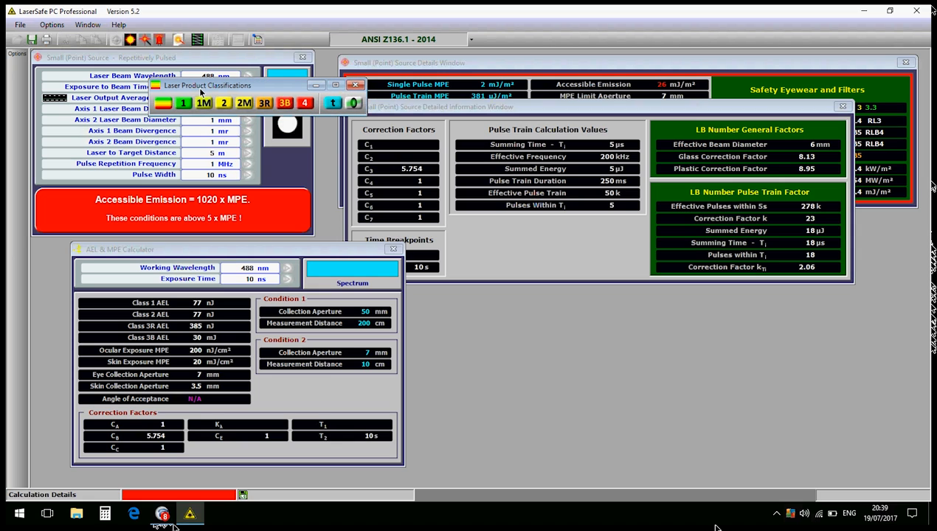
left_click(161, 107)
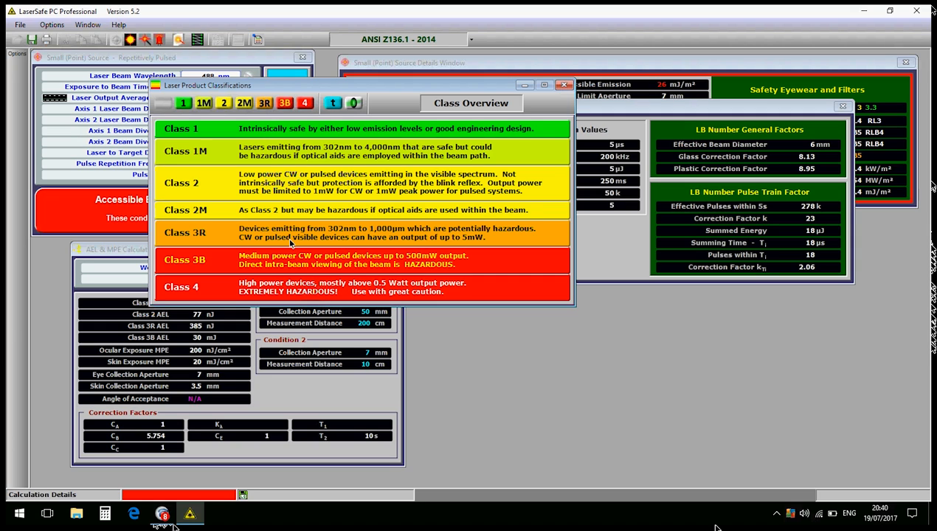
Review the individual class descriptions for Class 1, 1M, 2, 2M and 3R under ANSI Z136.1 - 2014.
left_click(186, 104)
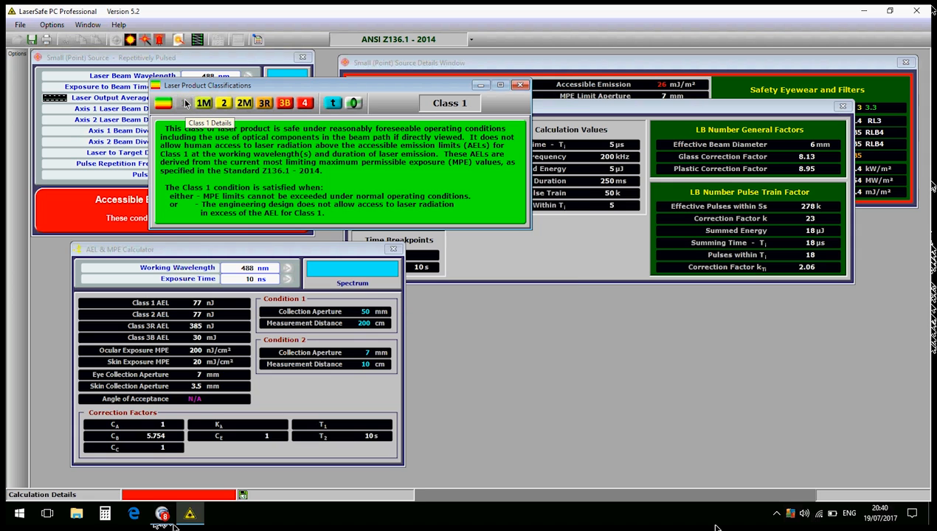
left_click(204, 104)
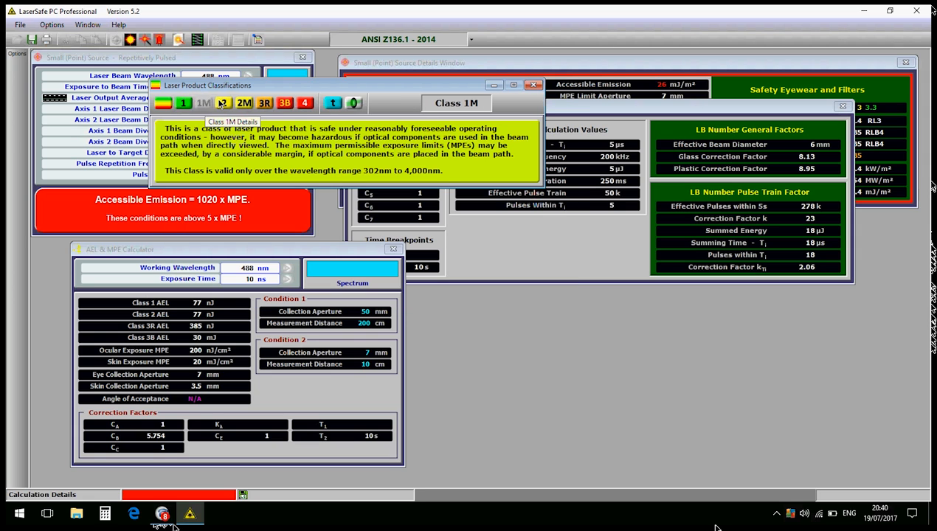
left_click(225, 103)
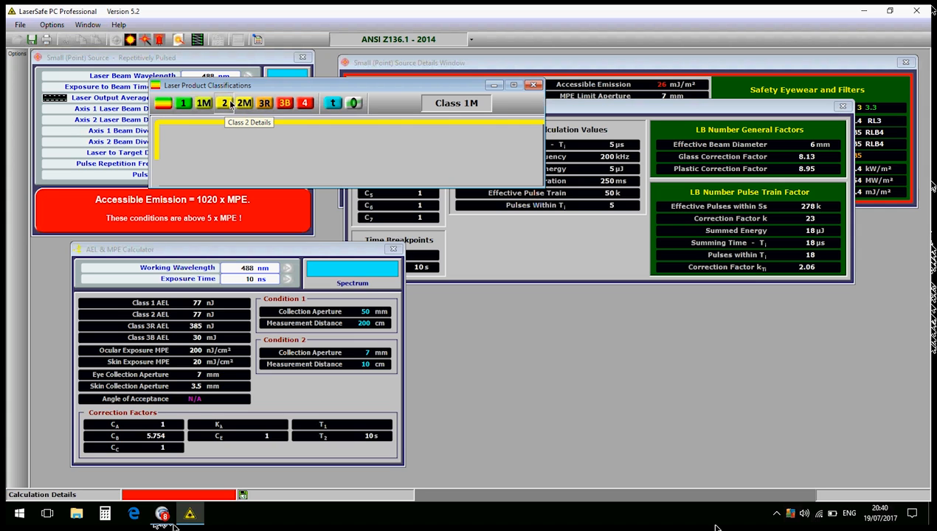
left_click(245, 104)
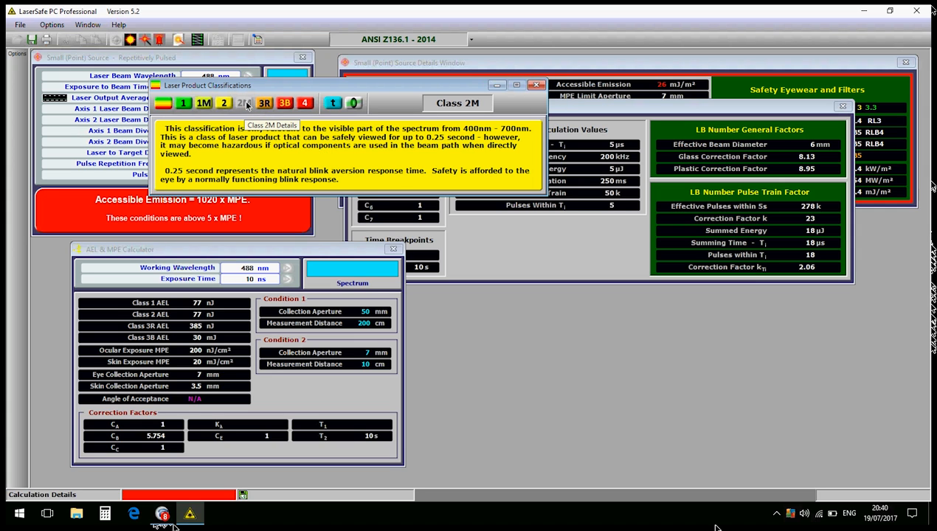
left_click(264, 103)
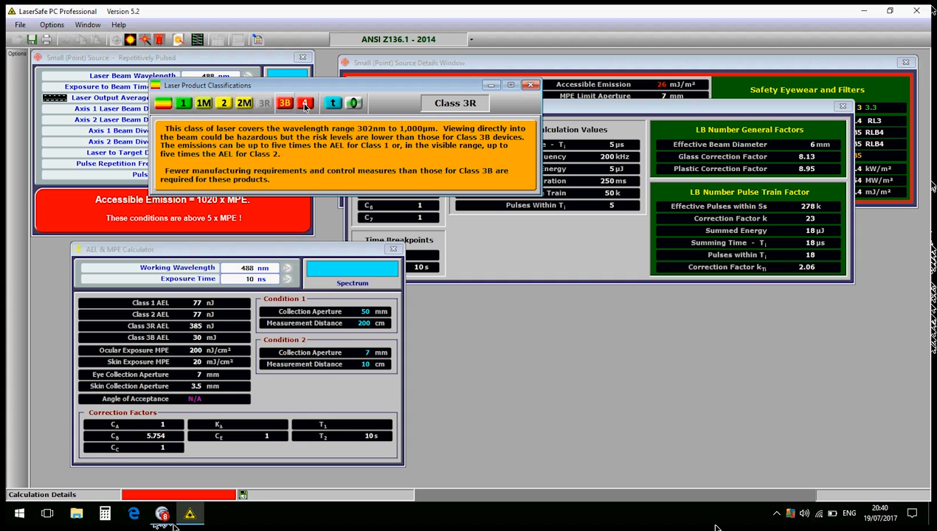
Review the classification time bases and collection apertures, and return to the class overview.
left_click(331, 107)
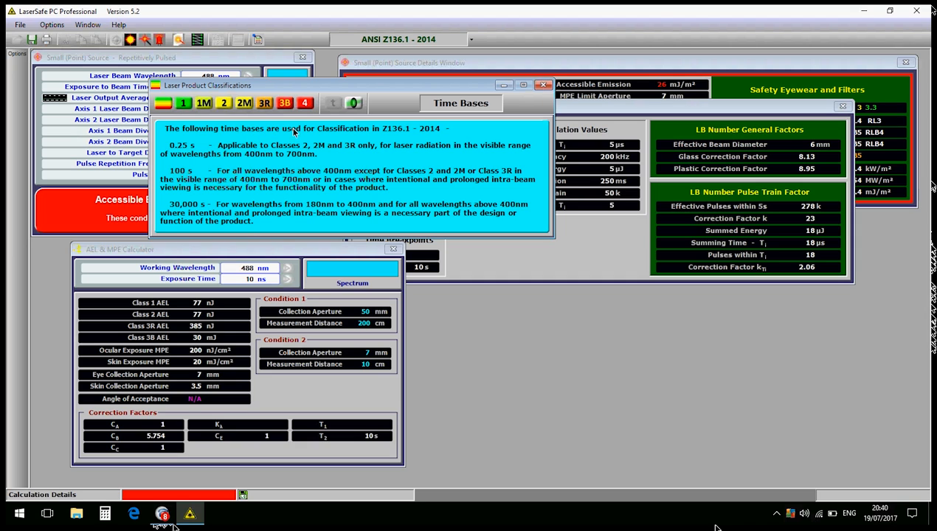
left_click(354, 103)
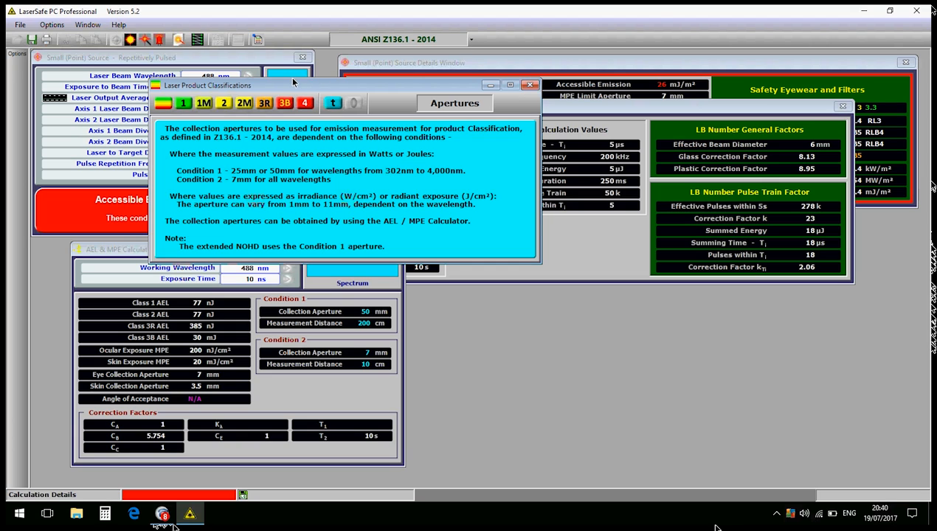
left_click(163, 103)
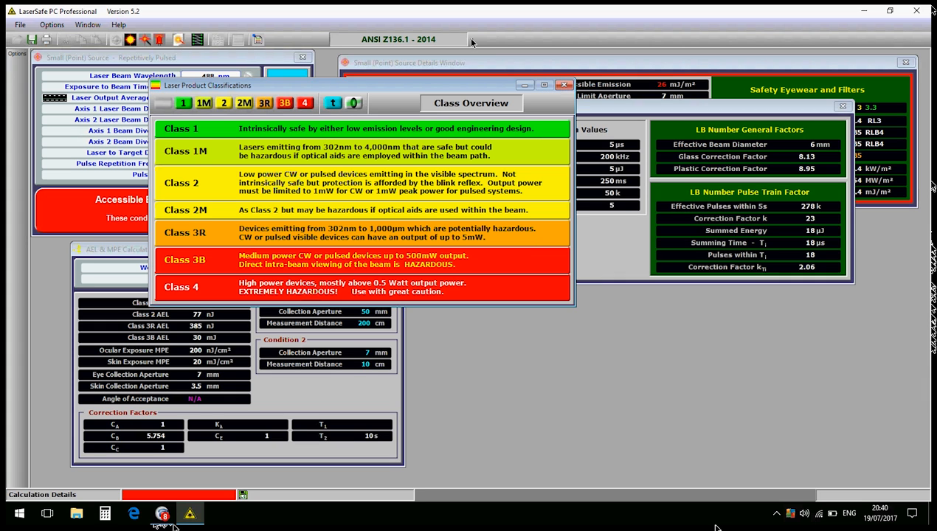
Compare the laser class overview under EN 60825-1 : 2014 and CDRH Classification.
left_click(470, 40)
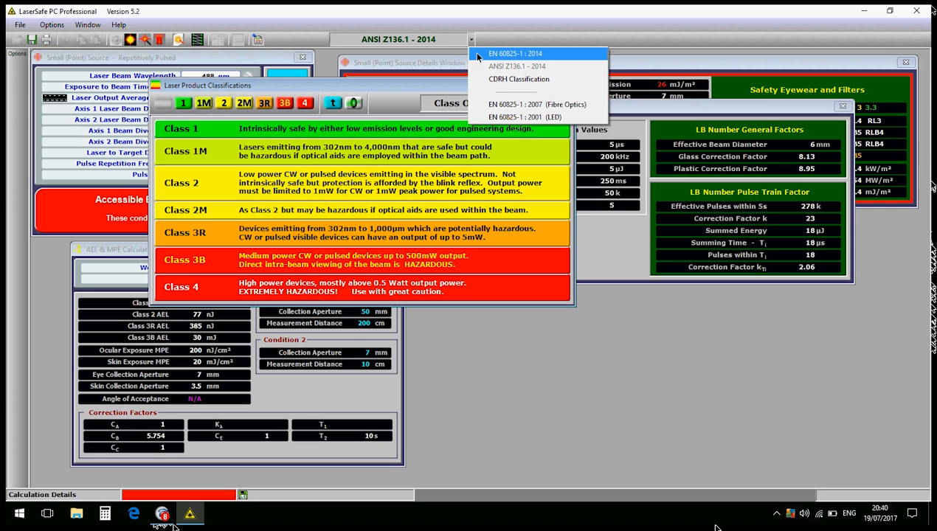
left_click(481, 54)
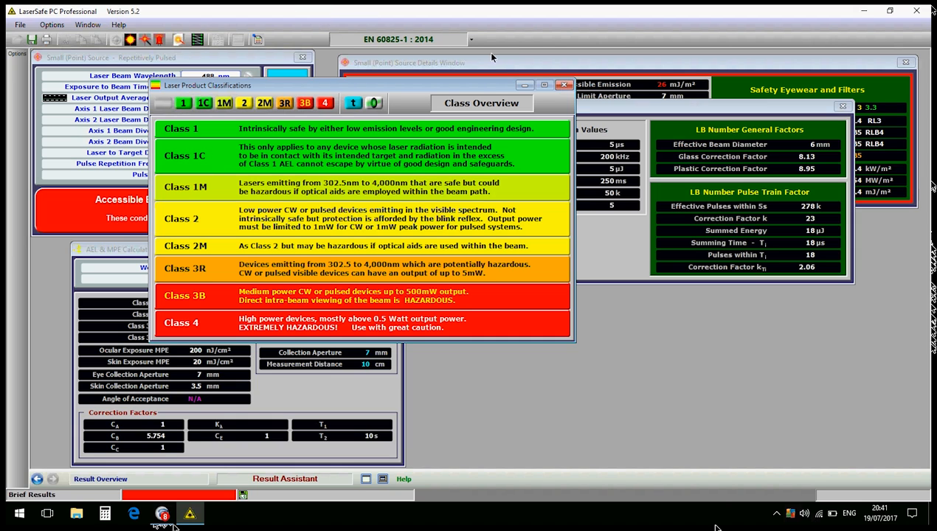
left_click(470, 39)
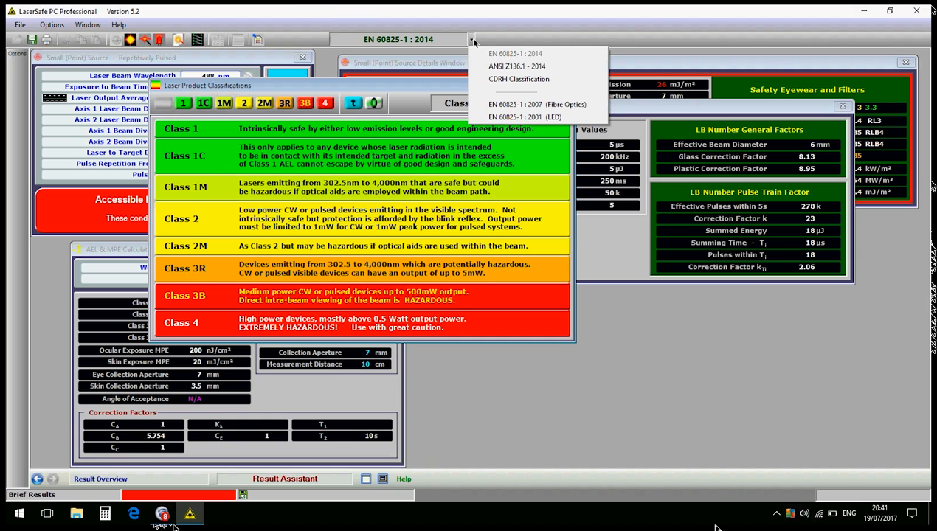
left_click(485, 79)
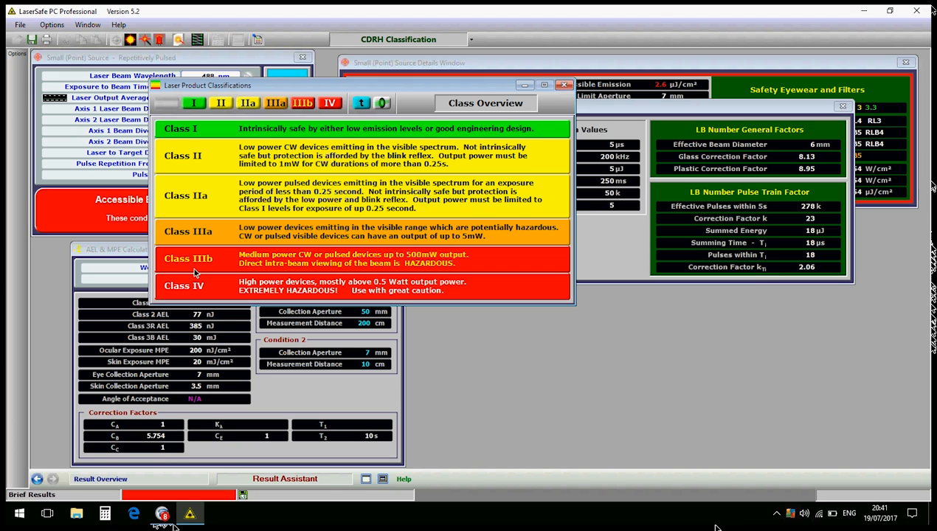
Close the Laser Product Classifications and AEL & MPE Calculator windows, and set the standard to EN 60825-1 : 2014.
left_click(563, 85)
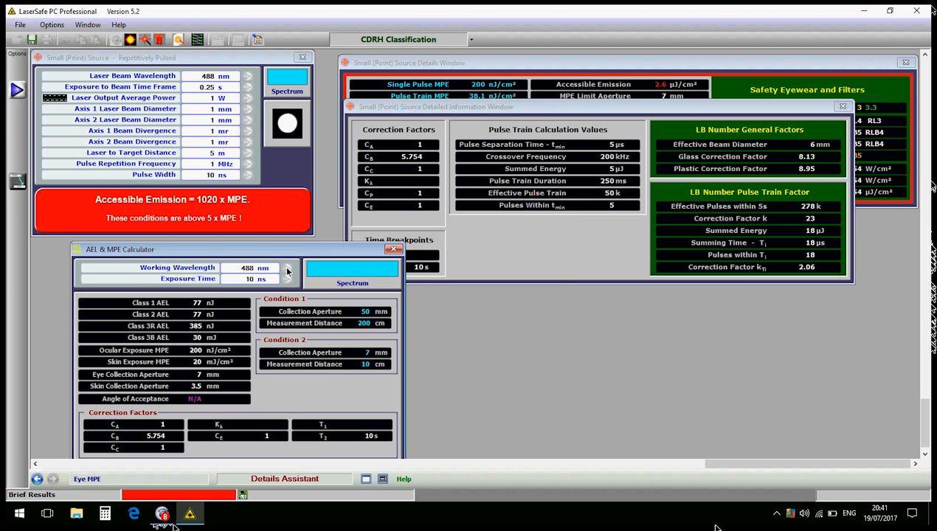
left_click(392, 250)
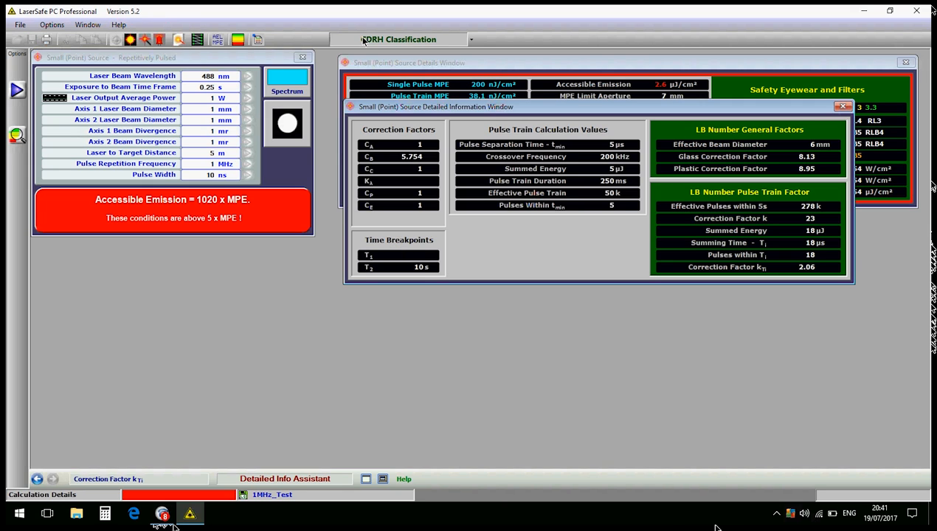
left_click(470, 39)
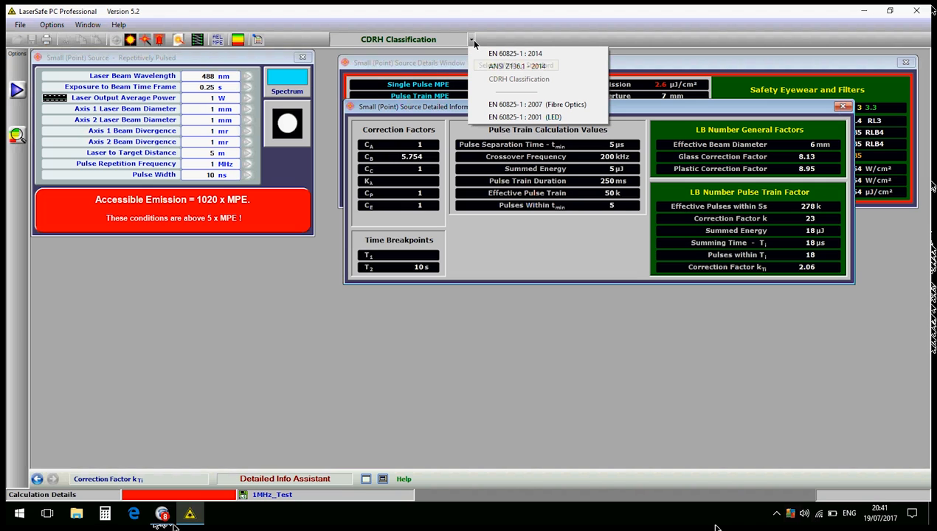
left_click(486, 53)
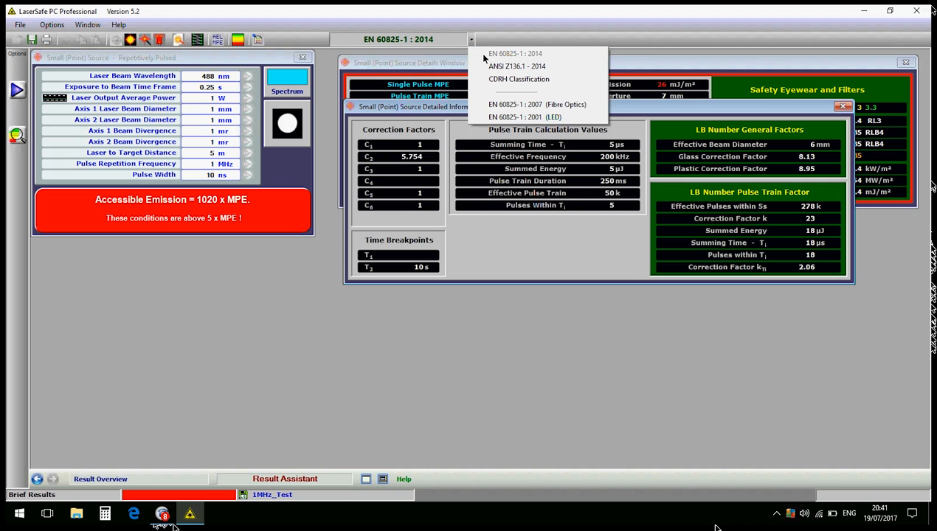
left_click(227, 57)
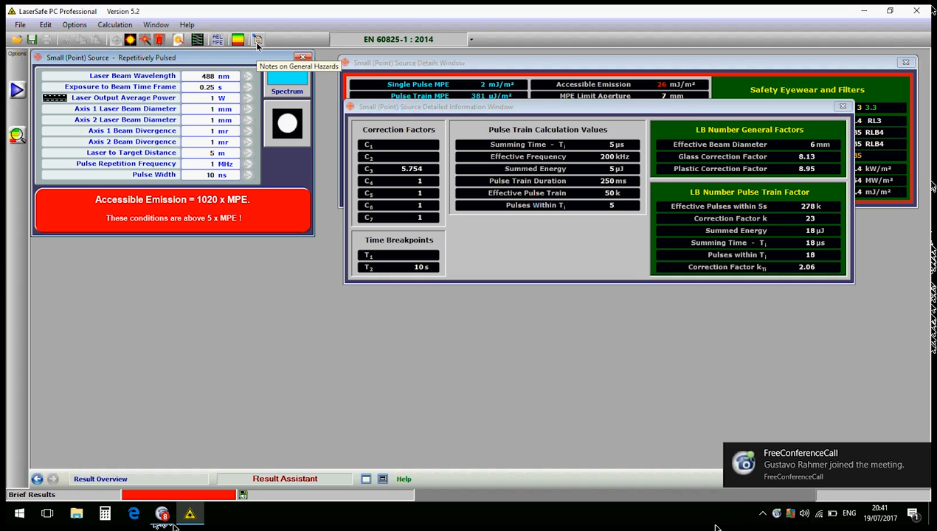
Open the Notes on General Hazards, read from Interpretations through to Achievement of Adequate Safety, and close the notes.
left_click(258, 41)
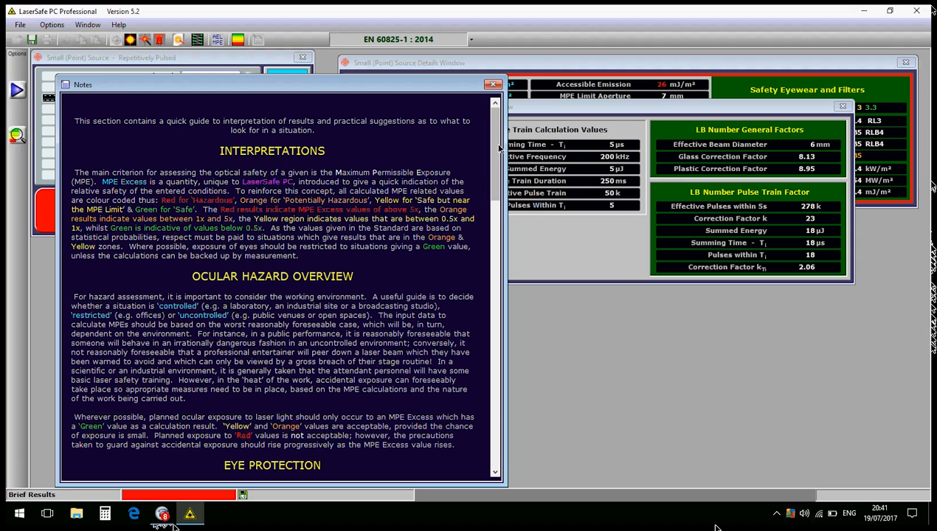
left_click_drag(496, 140, 500, 193)
scroll(500, 261, "down", 9)
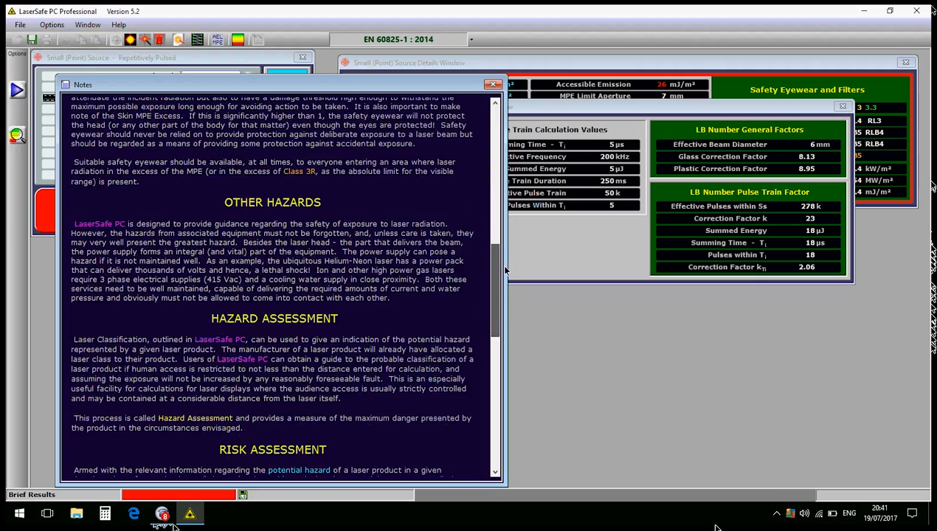
scroll(502, 292, "down", 4)
scroll(506, 327, "down", 5)
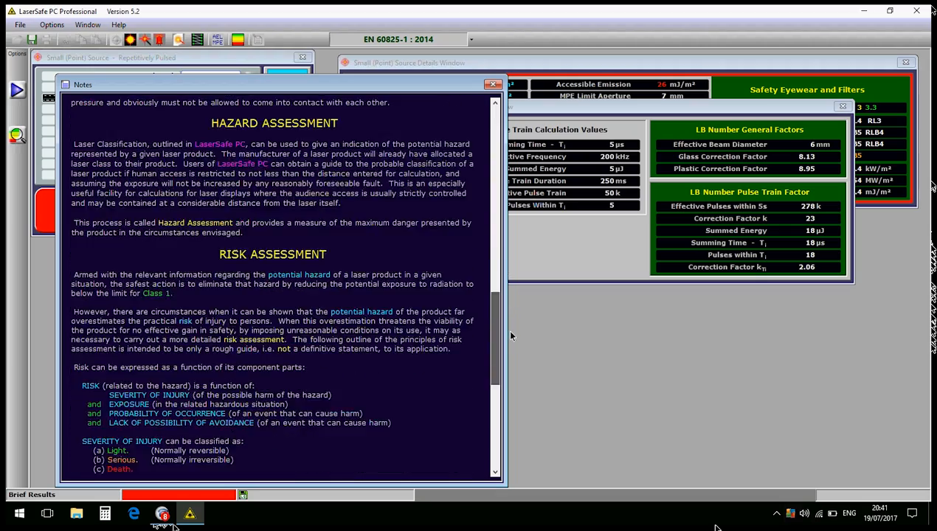
scroll(511, 357, "down", 5)
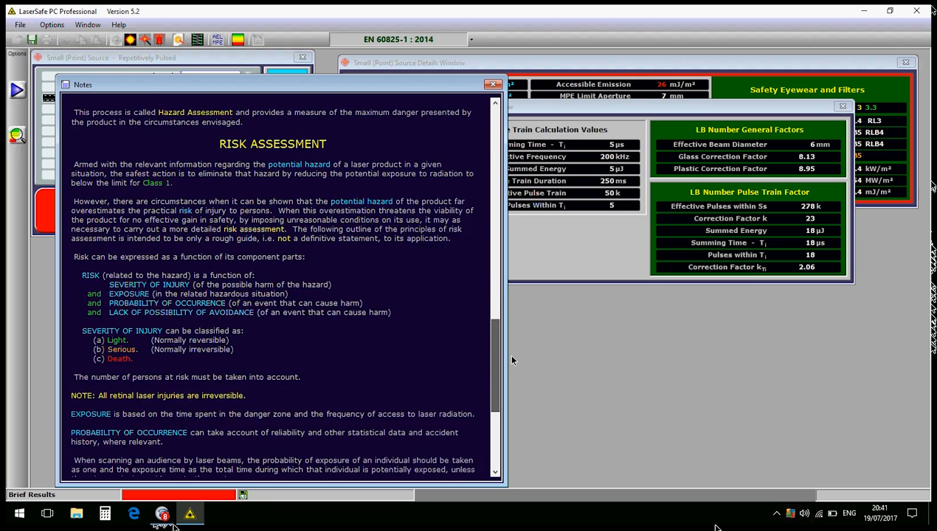
scroll(515, 399, "down", 4)
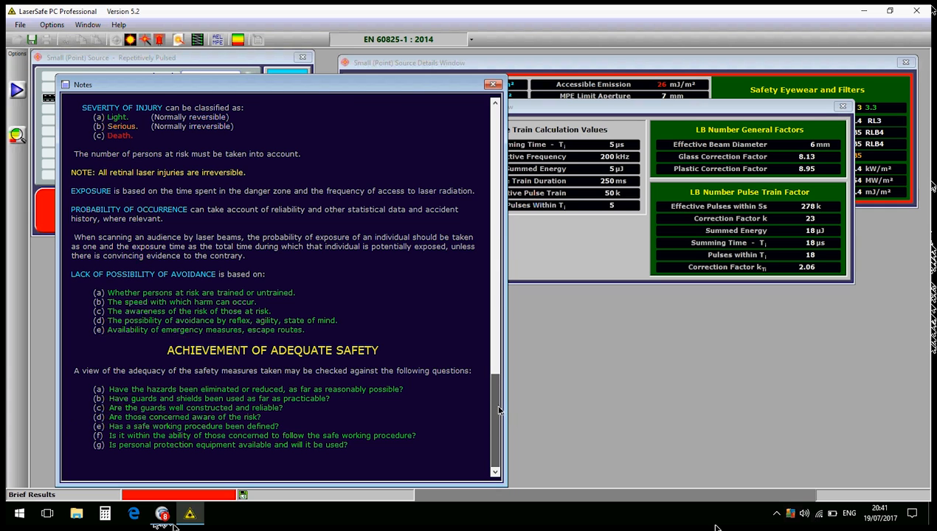
scroll(496, 394, "up", 3)
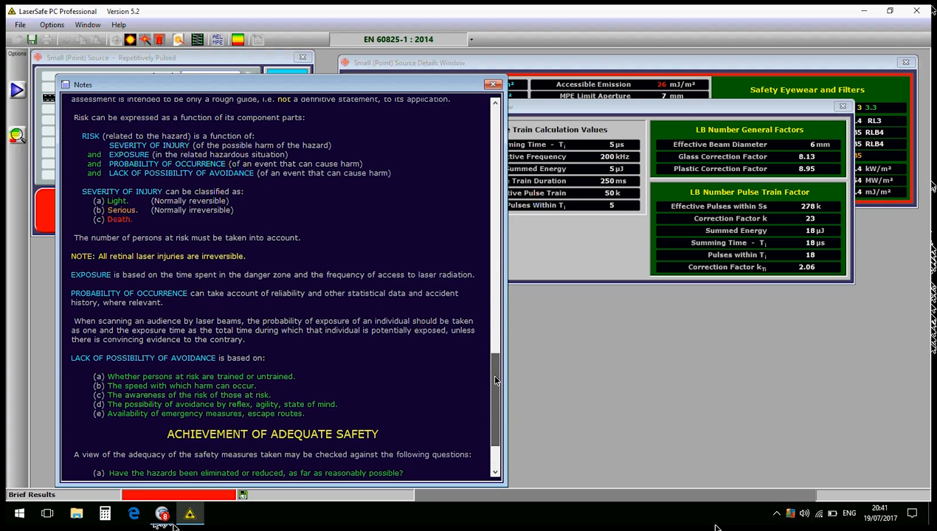
left_click_drag(494, 376, 484, 135)
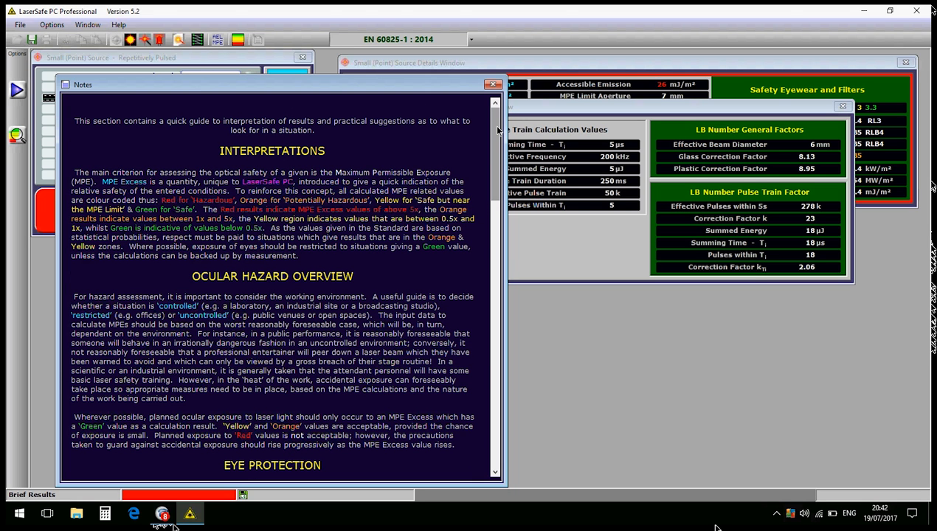
left_click(492, 87)
left_click(492, 86)
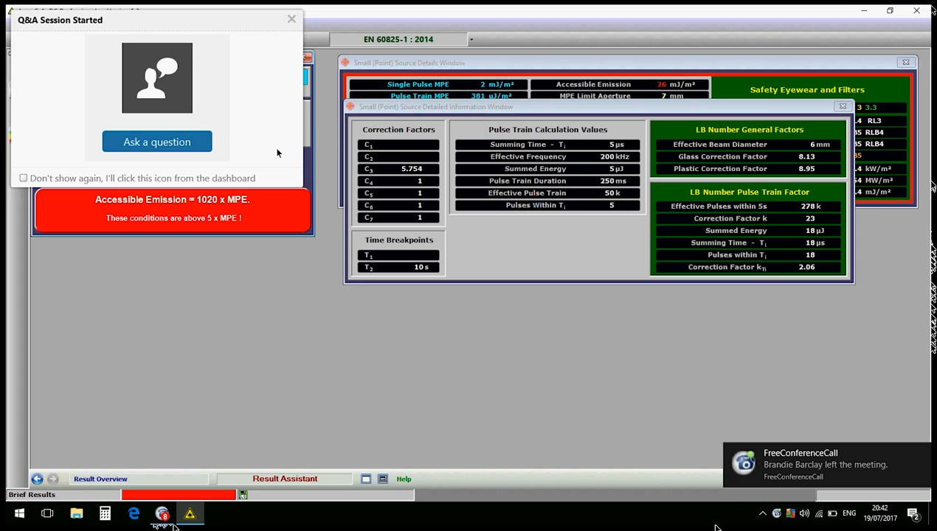
Move the Q&A Session Started panel off the source inputs and dismiss it, and nudge the repetitively pulsed source window slightly.
left_click(180, 27)
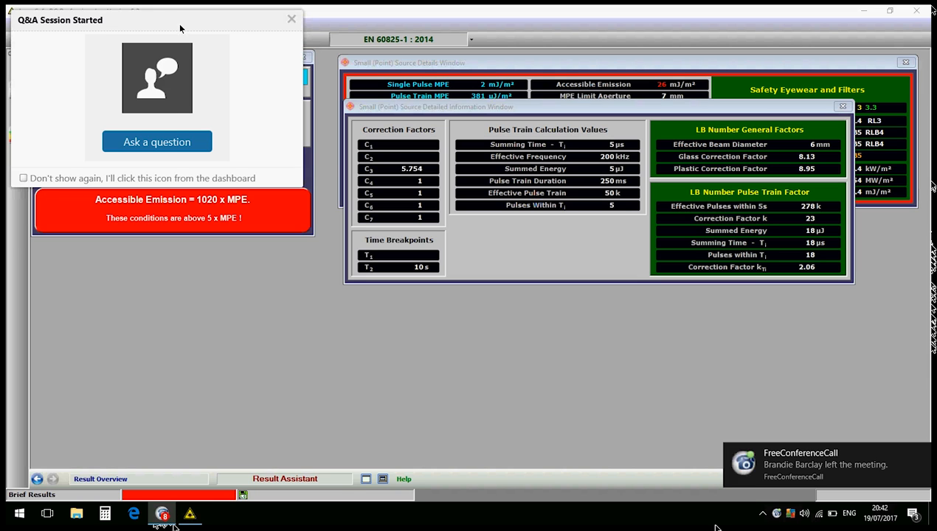
left_click_drag(180, 28, 209, 287)
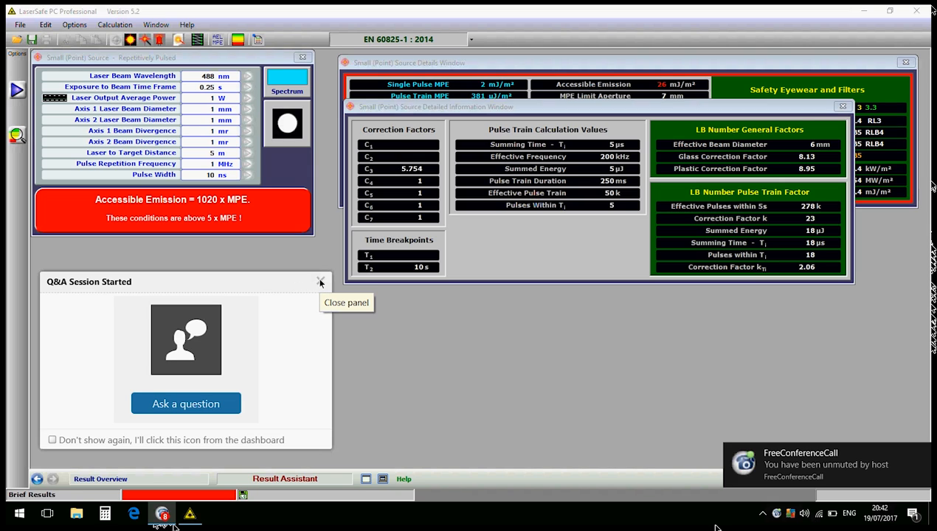
left_click(320, 281)
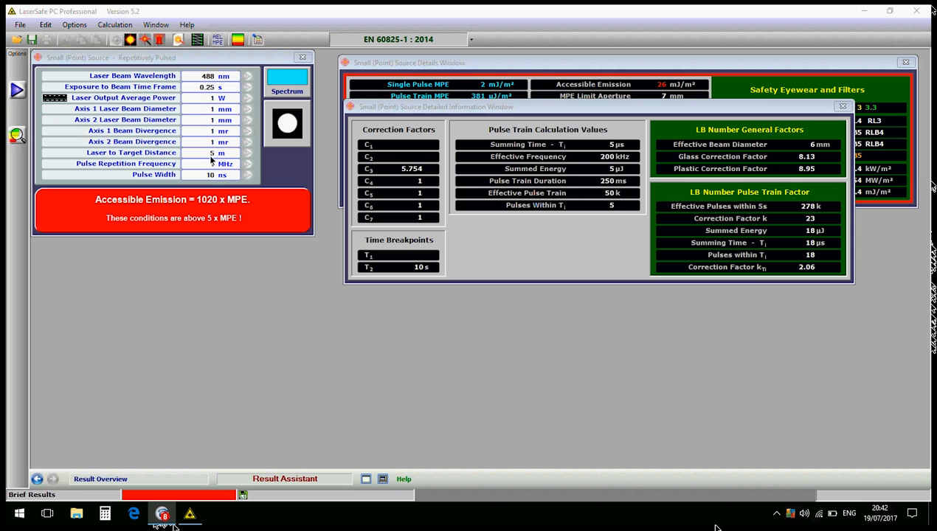
left_click(169, 59)
left_click_drag(169, 59, 172, 61)
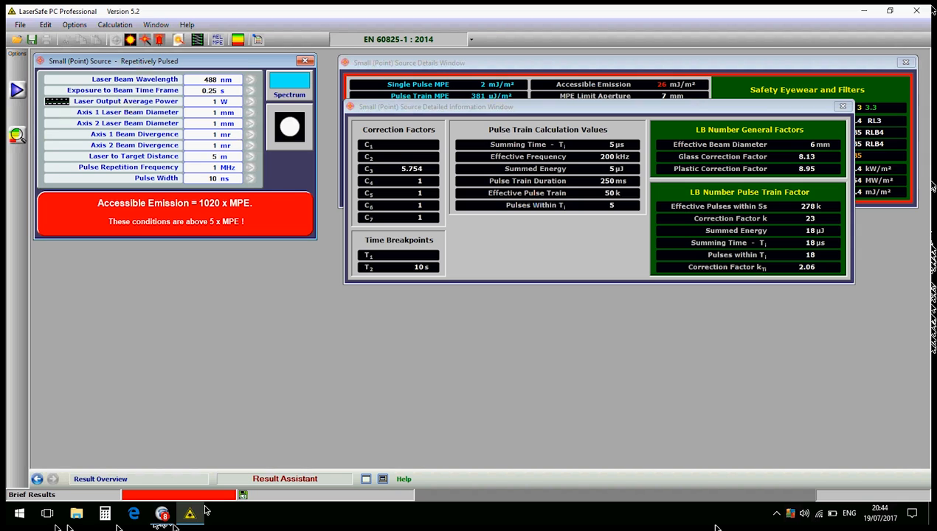
Switch to FreeConferenceCall, open the attendee chat messages, and shift the messages panel slightly lower.
left_click(162, 514)
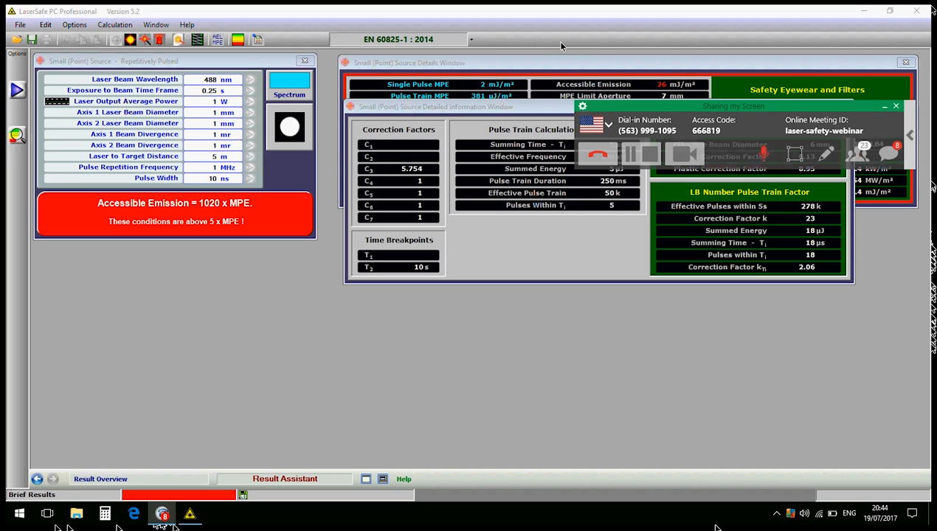
left_click(894, 154)
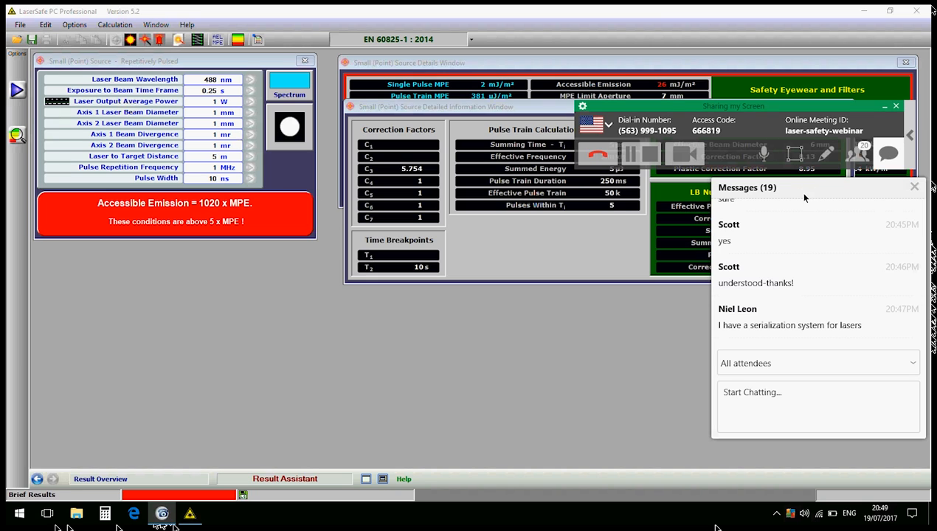
mouse_move(804, 197)
left_mouse_down()
mouse_move(752, 199)
mouse_move(811, 212)
left_mouse_up()
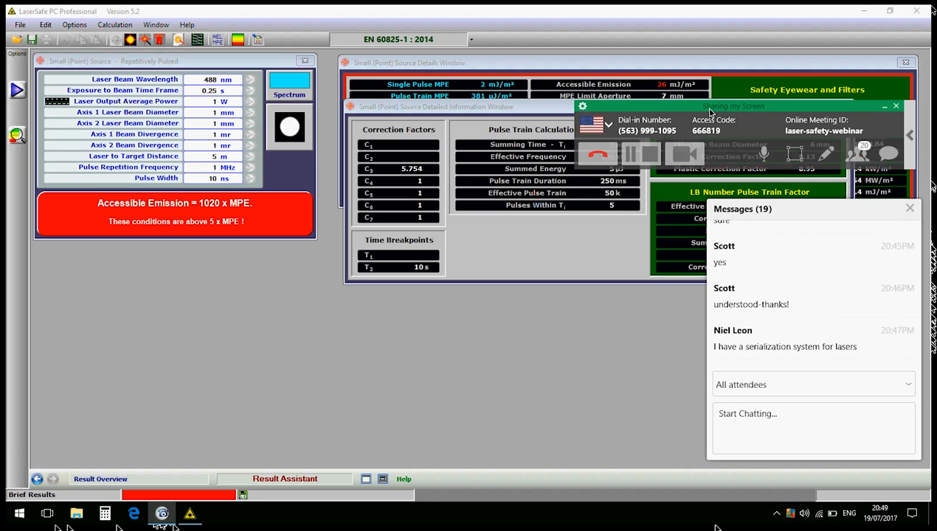
Move the screen-sharing controls below the Small (Point) Source Detailed Information Window, and shift that window slightly up and to the right.
left_click_drag(705, 110, 627, 112)
left_click_drag(584, 140, 494, 302)
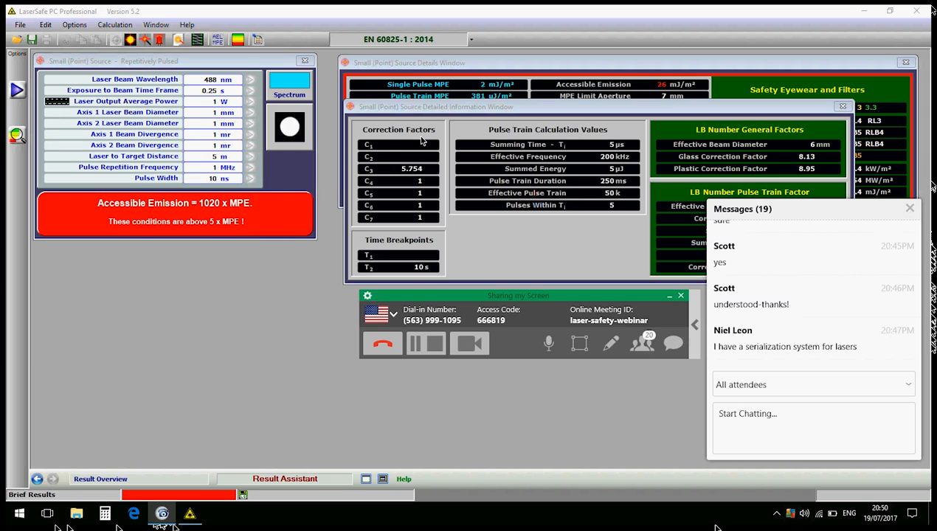
left_click(564, 111)
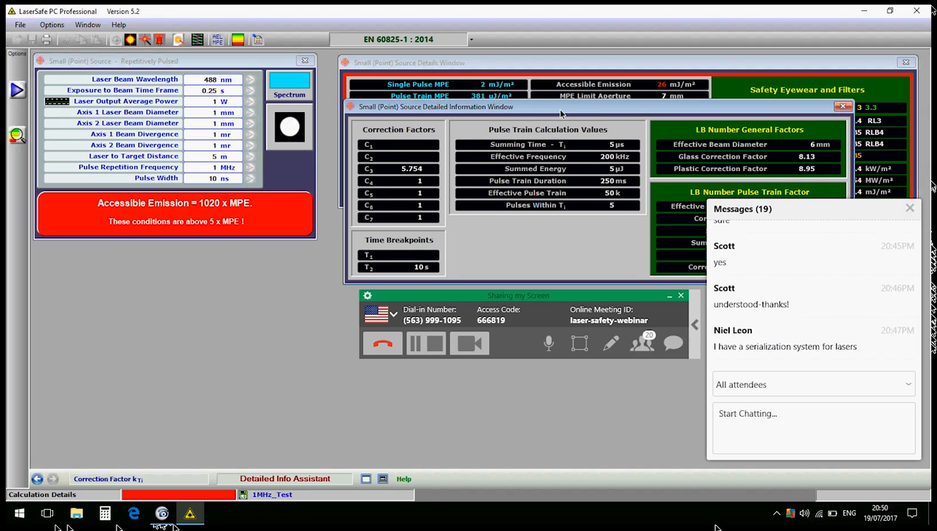
left_click_drag(561, 113, 577, 106)
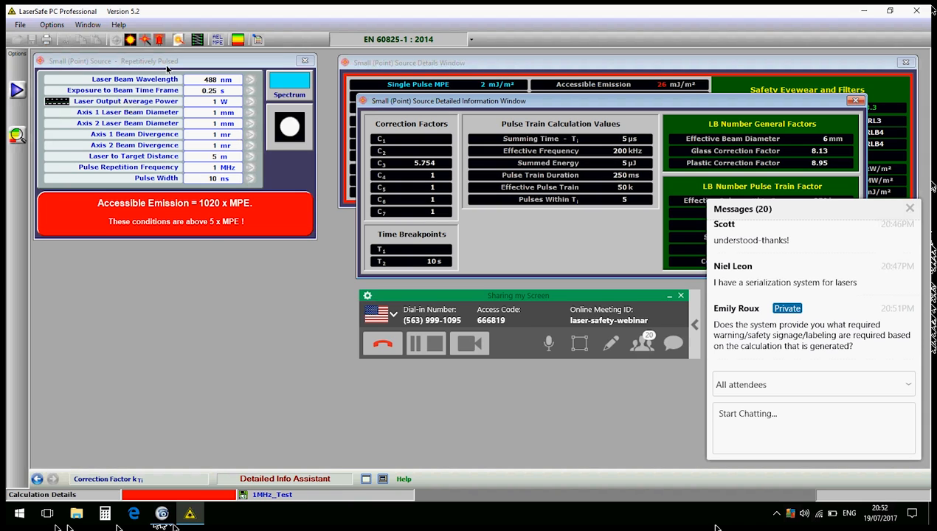
left_click(121, 25)
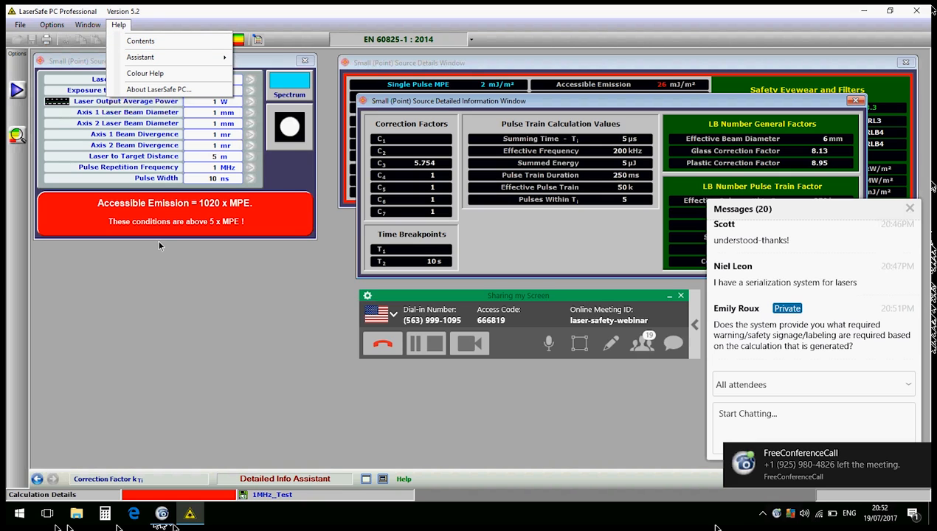
left_click(207, 320)
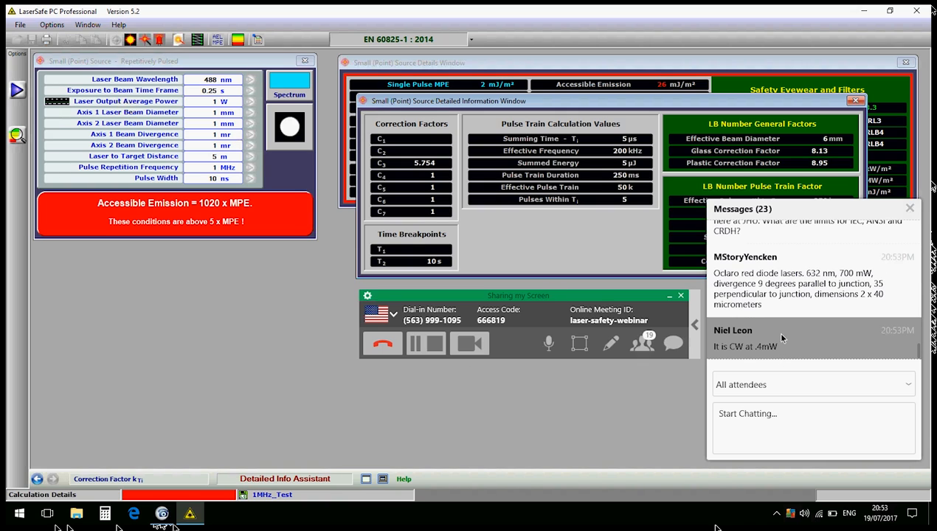
Review the attendee's question about the 780 nm laser diode, close the repetitively pulsed source calculation, and open the AEL & MPE Calculator.
scroll(780, 324, "up", 3)
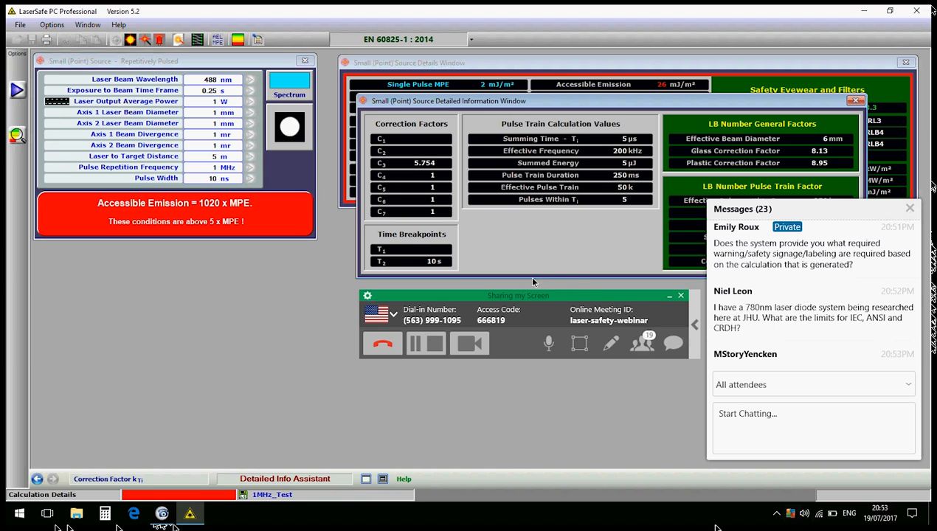
left_click(302, 66)
left_click(305, 62)
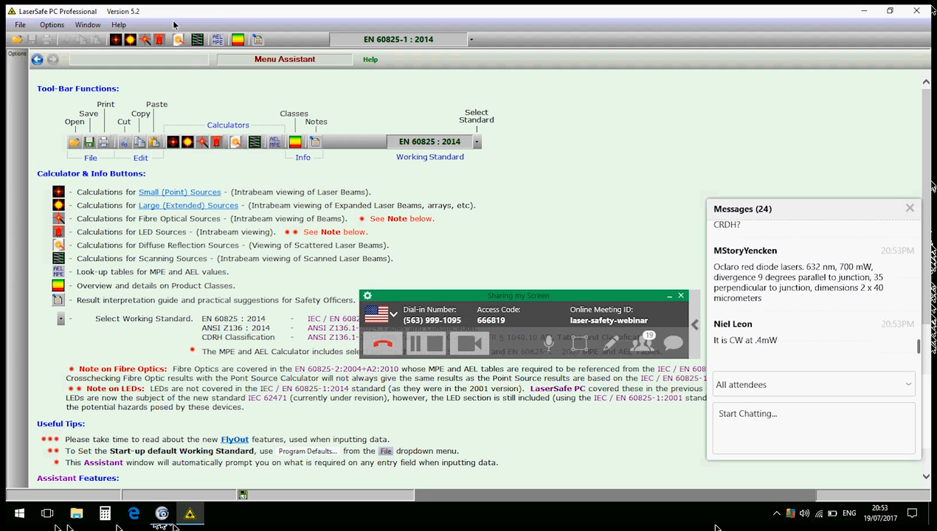
left_click(218, 39)
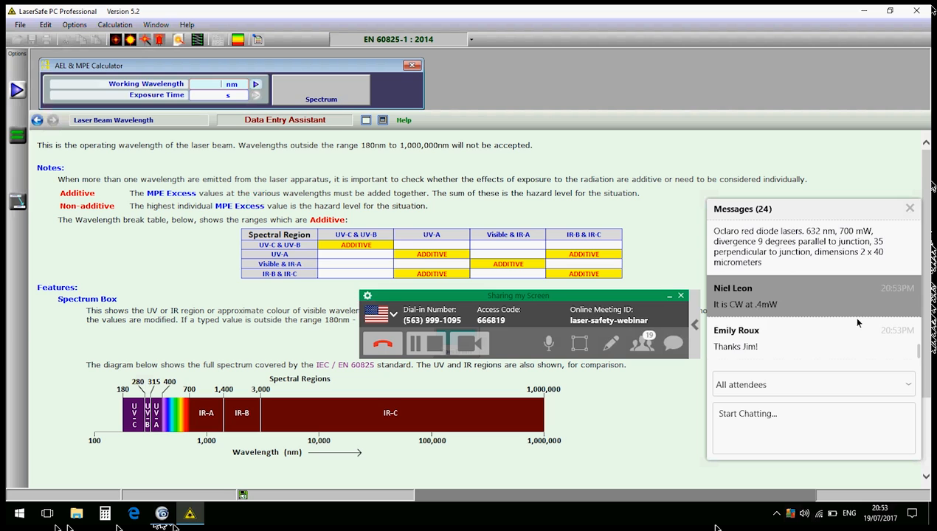
Reread the attendee's laser question in the chat, and calculate the AEL and MPE values for 780 nm and a 10 s exposure.
scroll(848, 317, "up", 3)
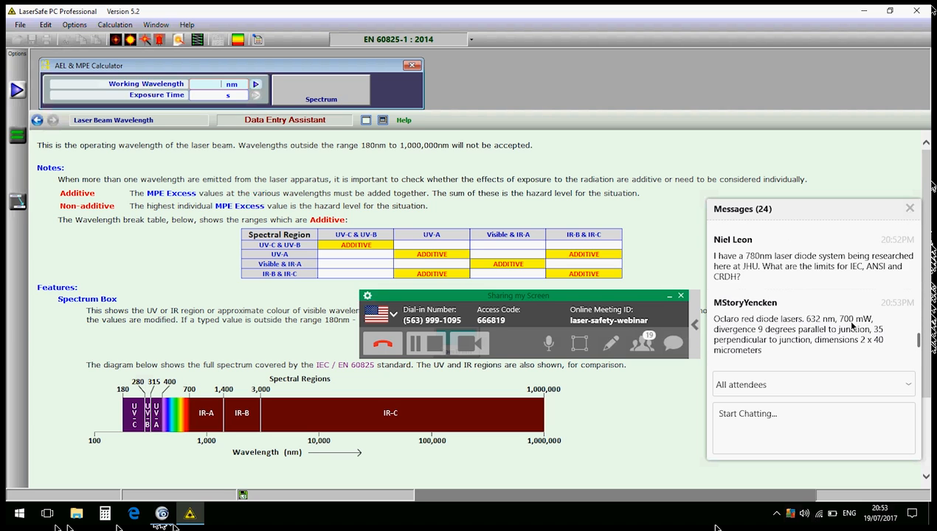
scroll(848, 324, "up", 1)
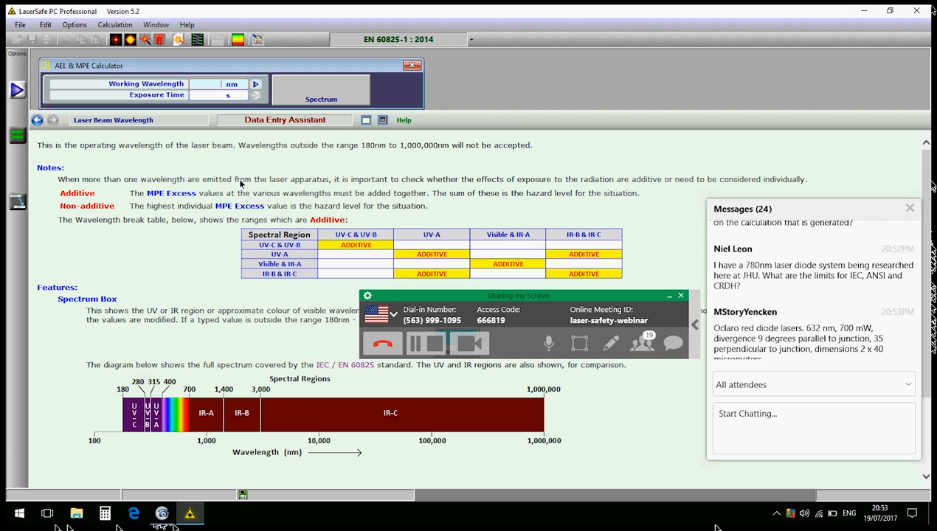
type("780")
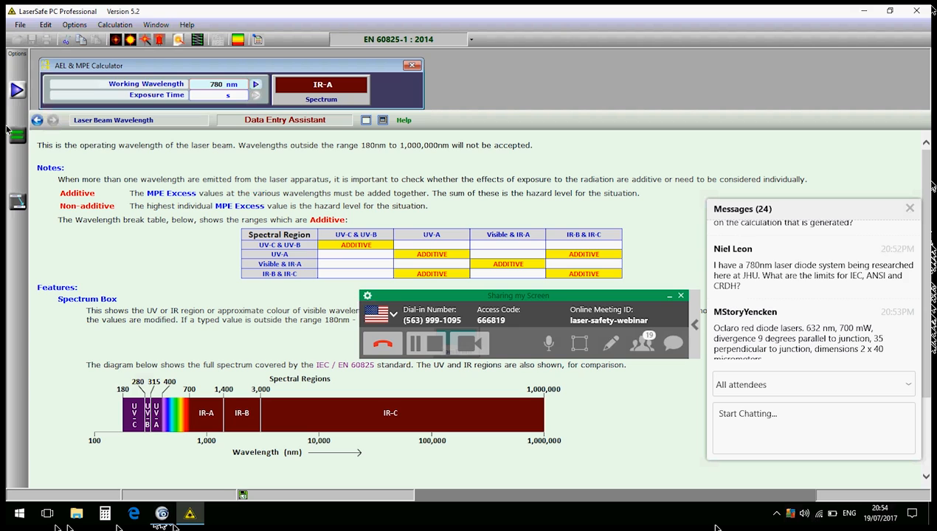
left_click(200, 98)
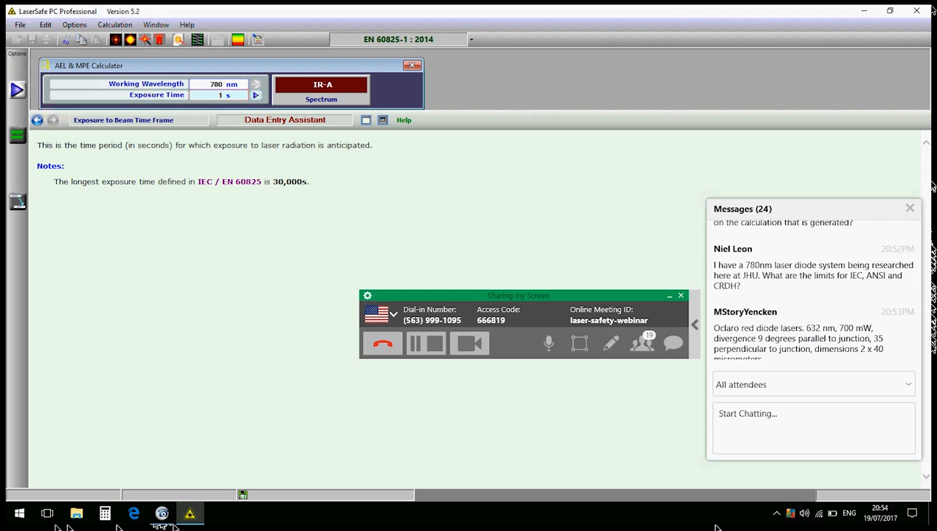
type("0")
key("Return")
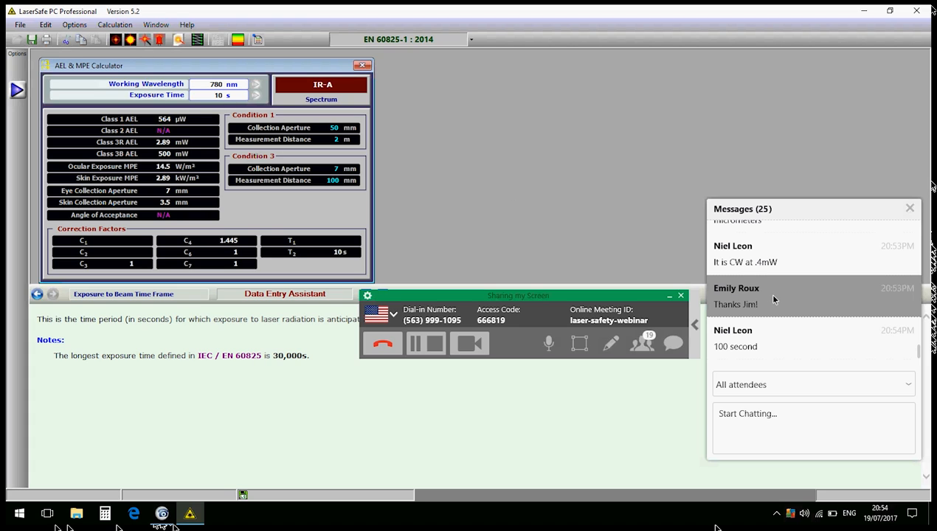
Set the exposure time to 100 s and recalculate the AEL and MPE values.
left_click(219, 95)
type("0")
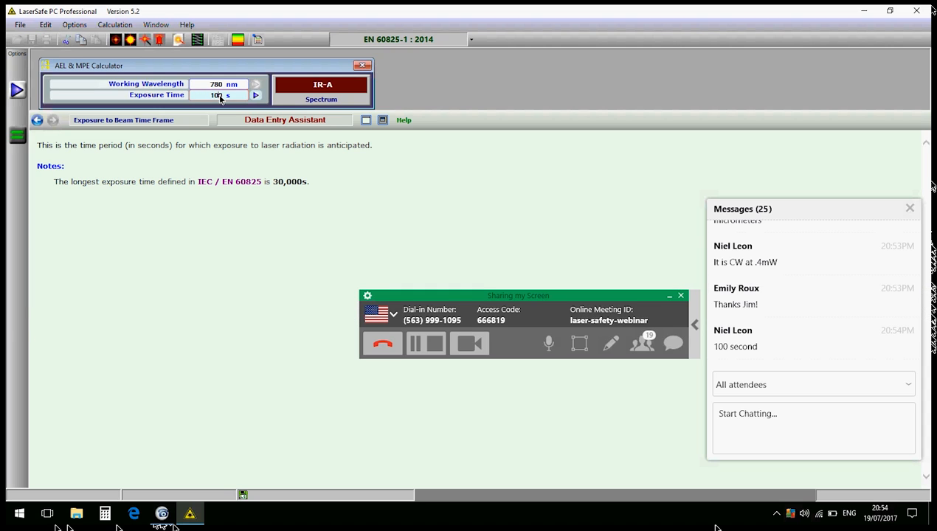
left_click(18, 135)
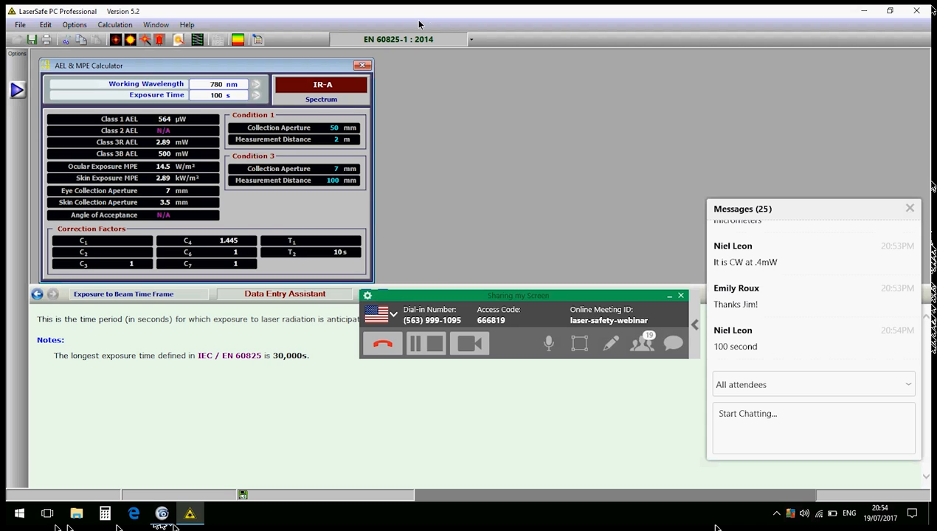
Show the 780 nm limits under the ANSI Z136.1 - 2014 standard, followed by CDRH Classification.
left_click(471, 40)
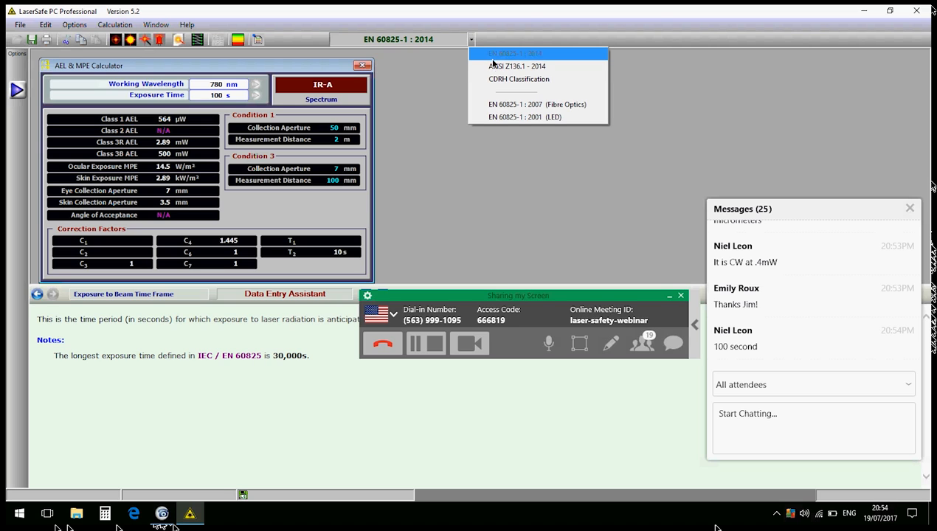
left_click(493, 66)
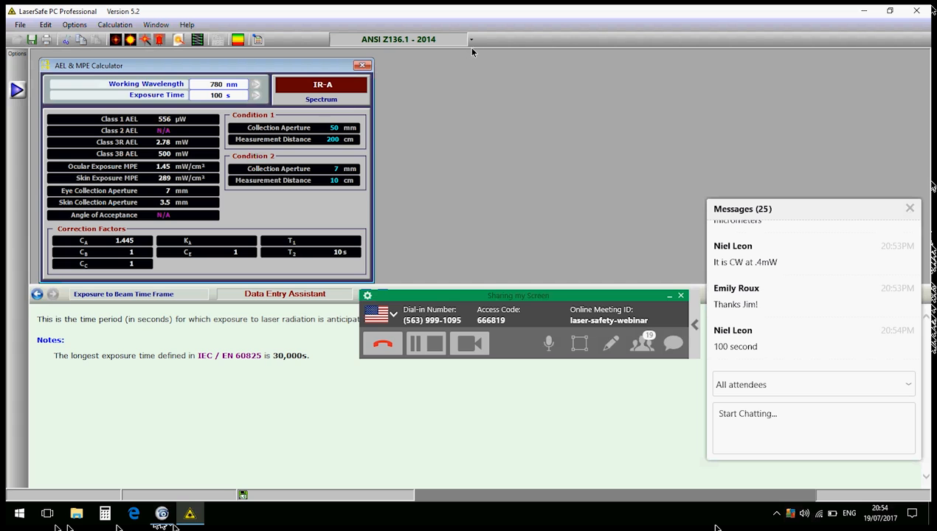
left_click(471, 42)
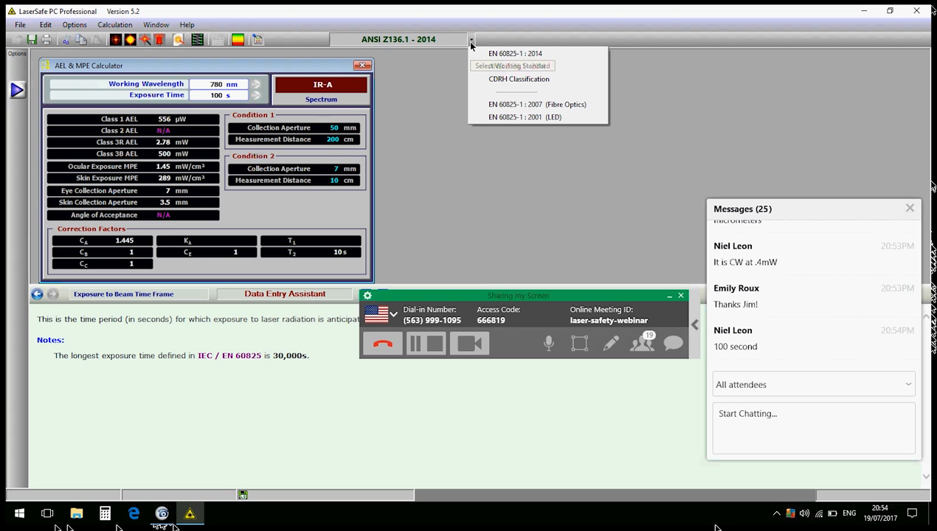
left_click(496, 79)
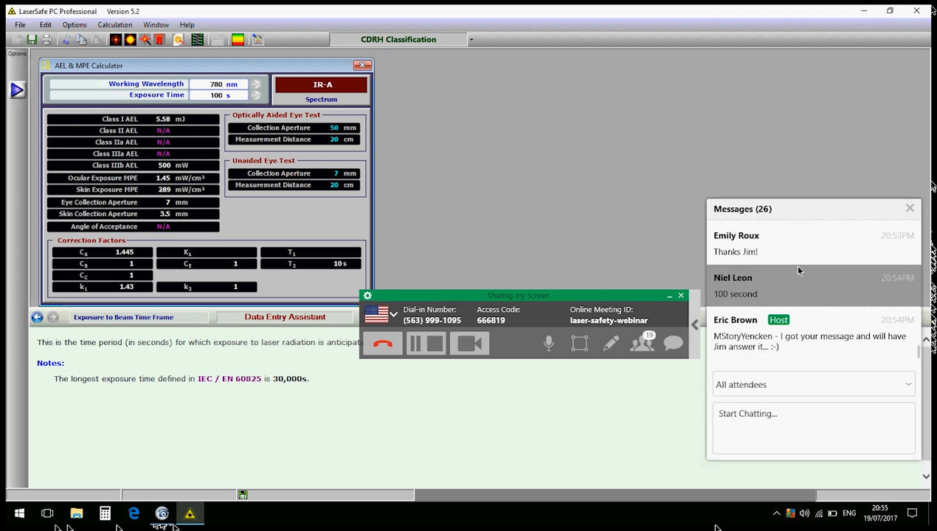
Review the attendees' laser details in the chat and switch the working standard back to ANSI Z136.1 - 2014.
scroll(797, 271, "up", 2)
scroll(797, 271, "up", 3)
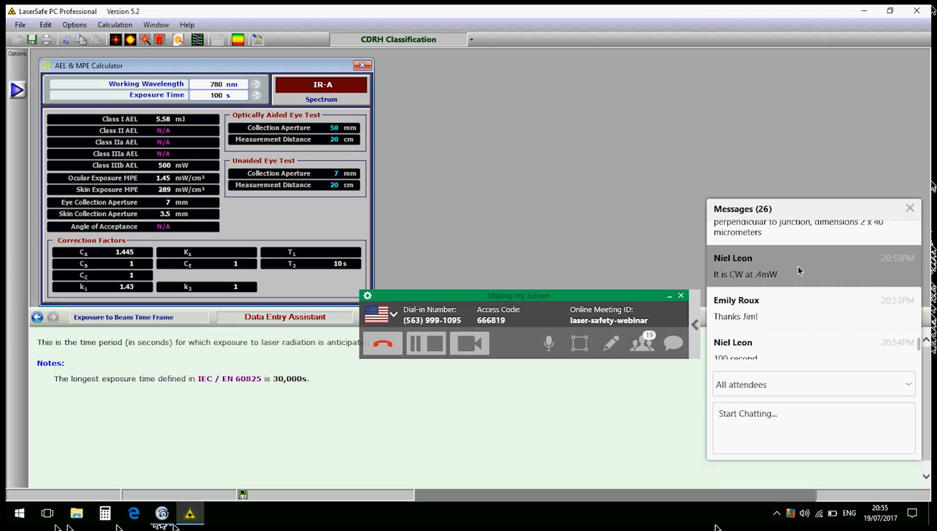
scroll(798, 271, "up", 4)
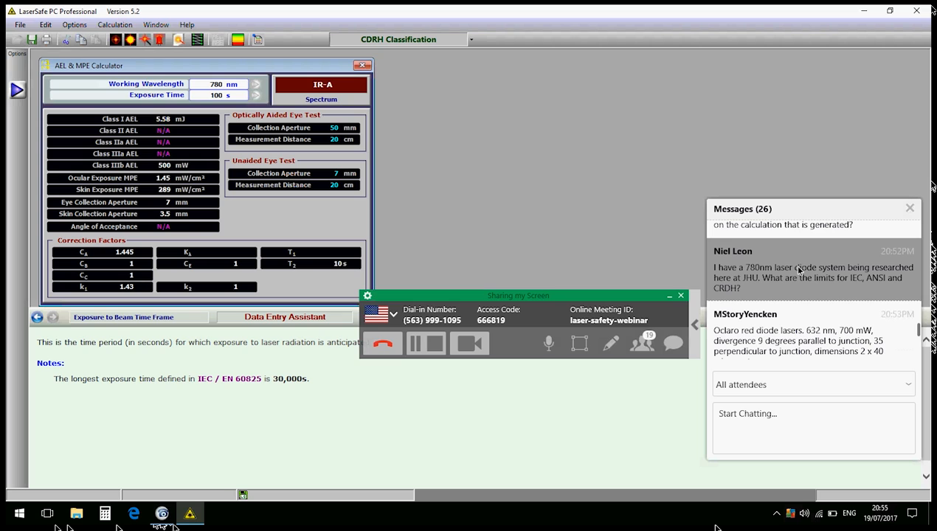
scroll(797, 271, "down", 3)
scroll(797, 270, "down", 1)
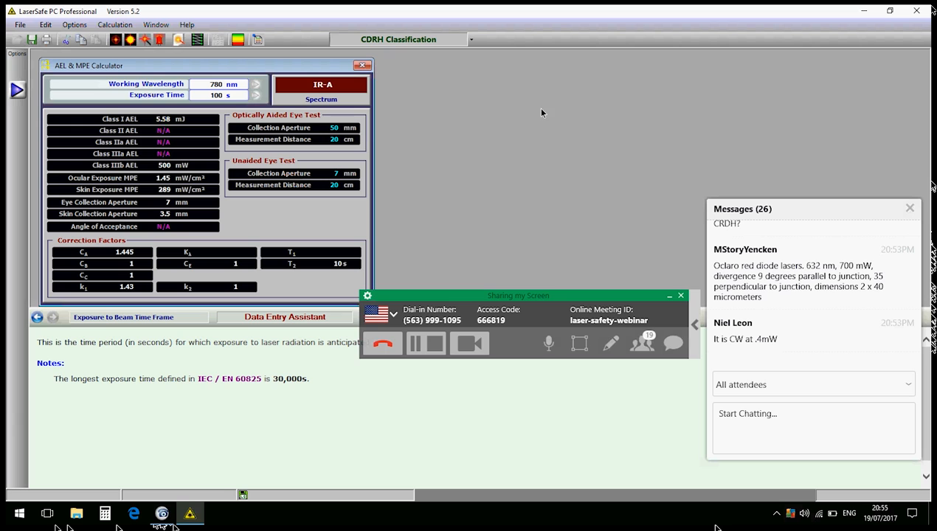
left_click(470, 40)
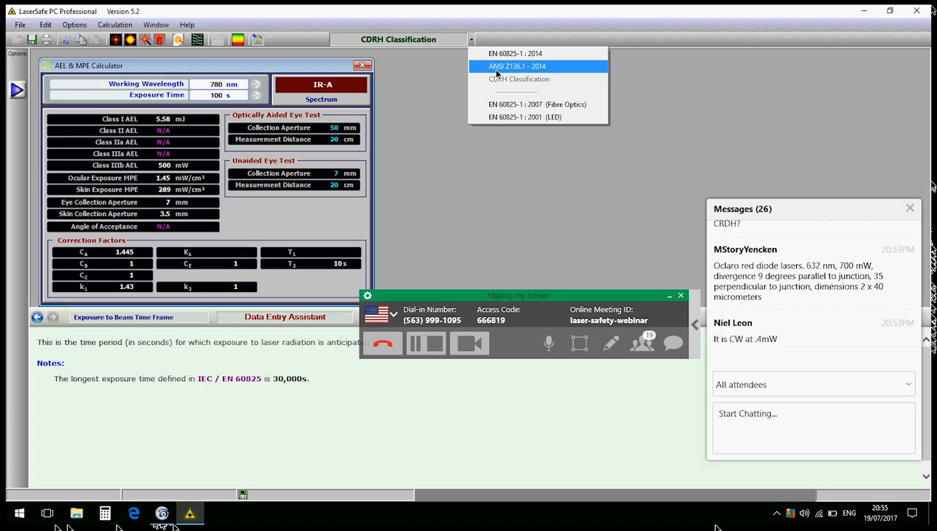
left_click(497, 67)
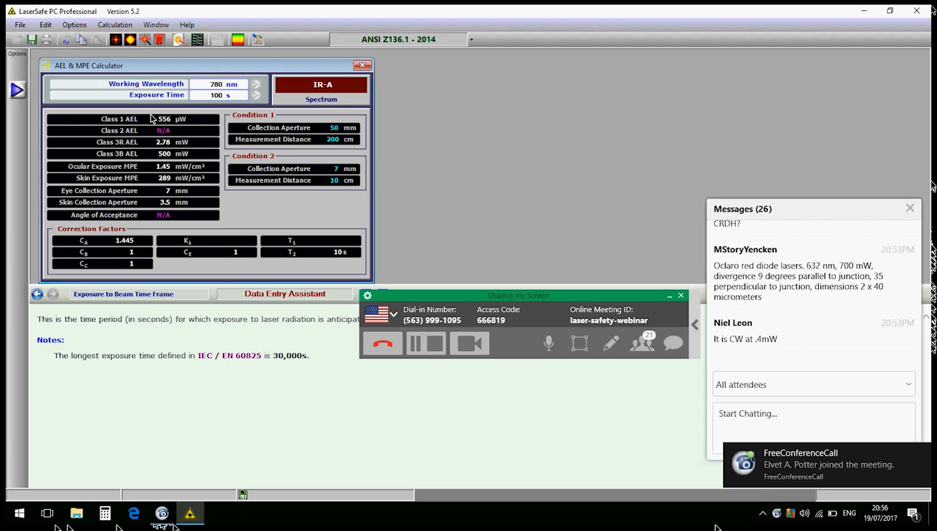
Start a CW small (point) source calculation with a 632 nm wavelength, and move the screen-sharing controls clear of the assistant text.
left_click(115, 41)
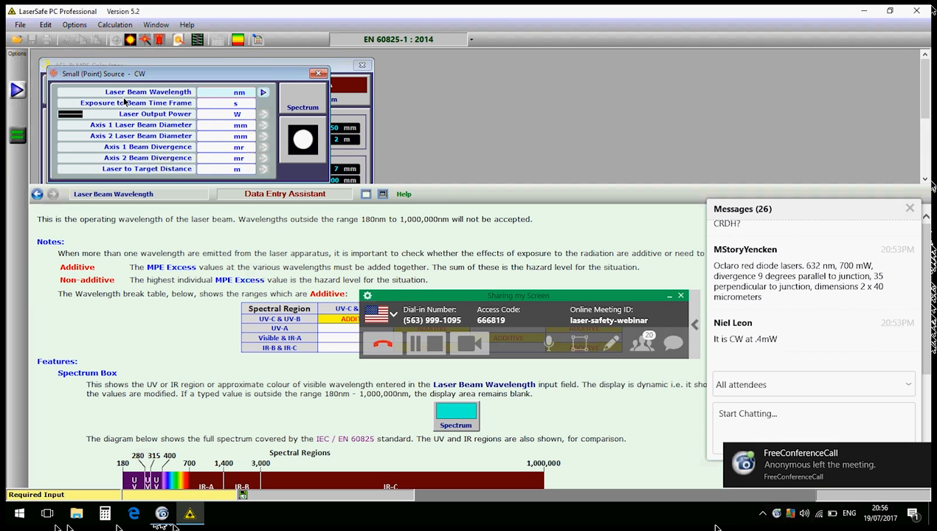
type("632")
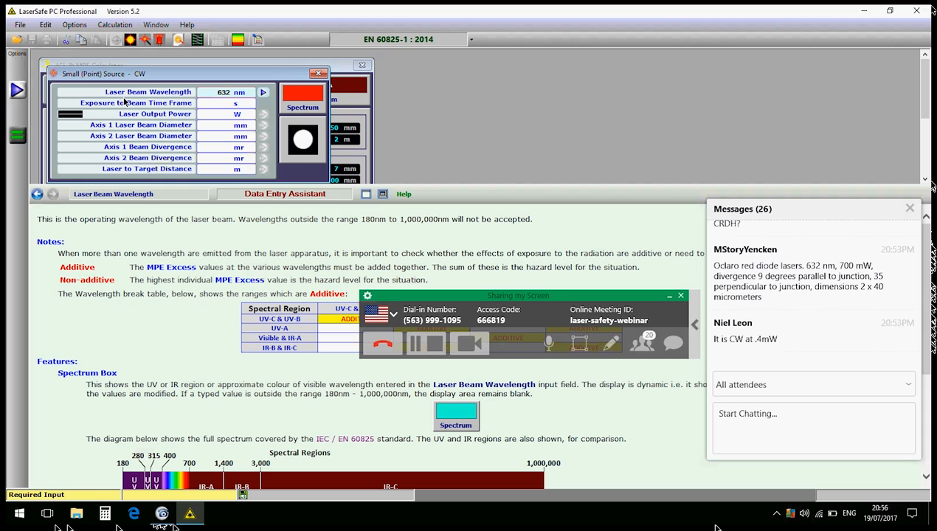
key("Tab")
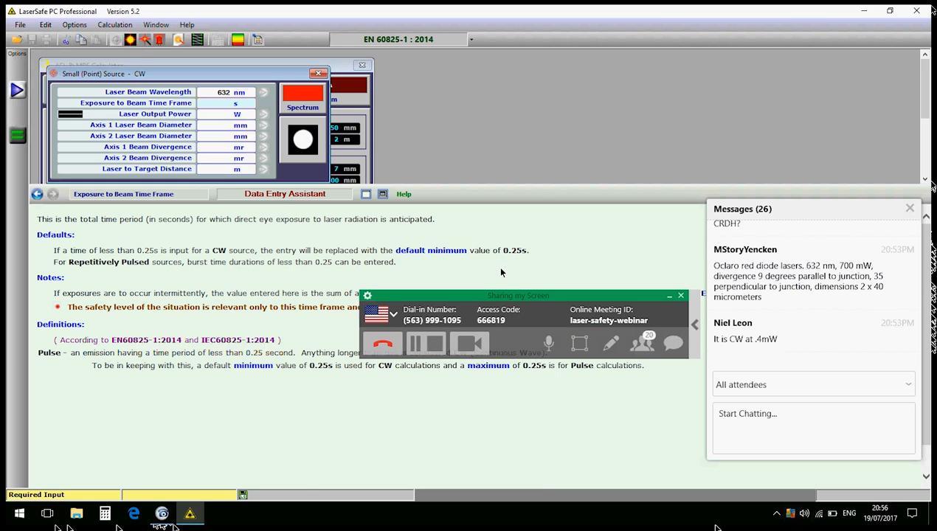
left_click_drag(501, 298, 551, 206)
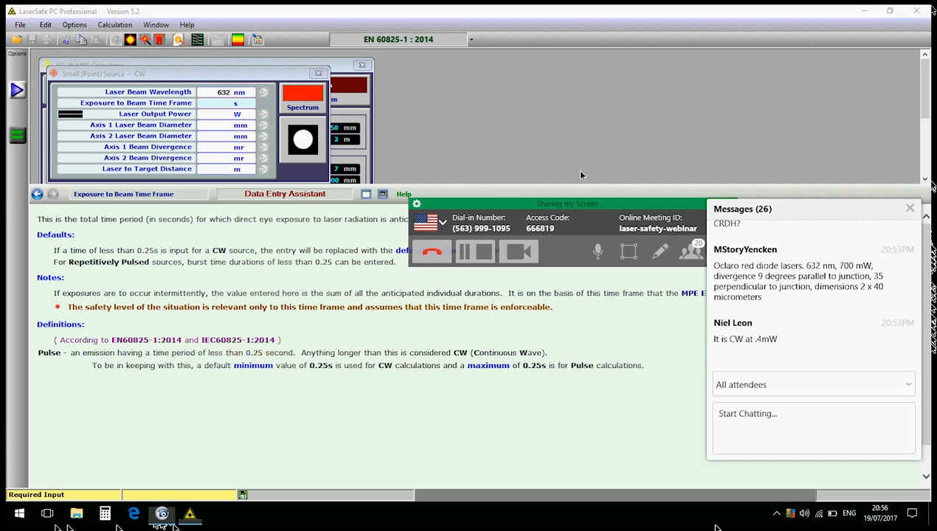
left_click_drag(659, 107, 712, 81)
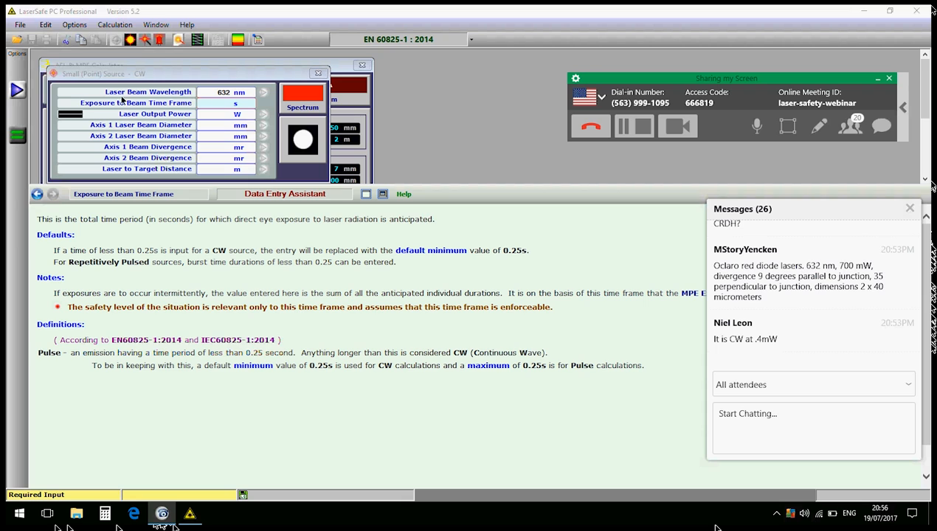
Set the exposure to beam time frame to 0.25 s and the laser output power to 0.7 W.
left_click(222, 108)
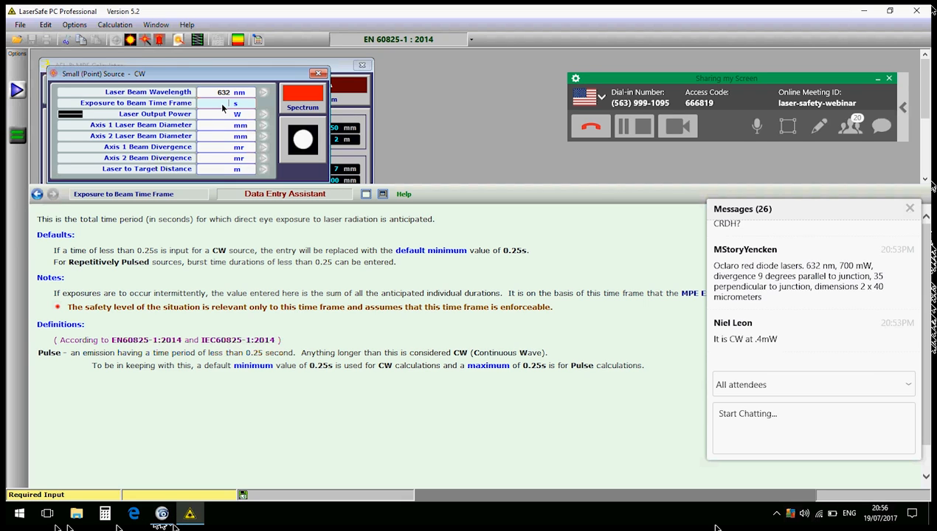
type(".25")
type("7")
key("Return")
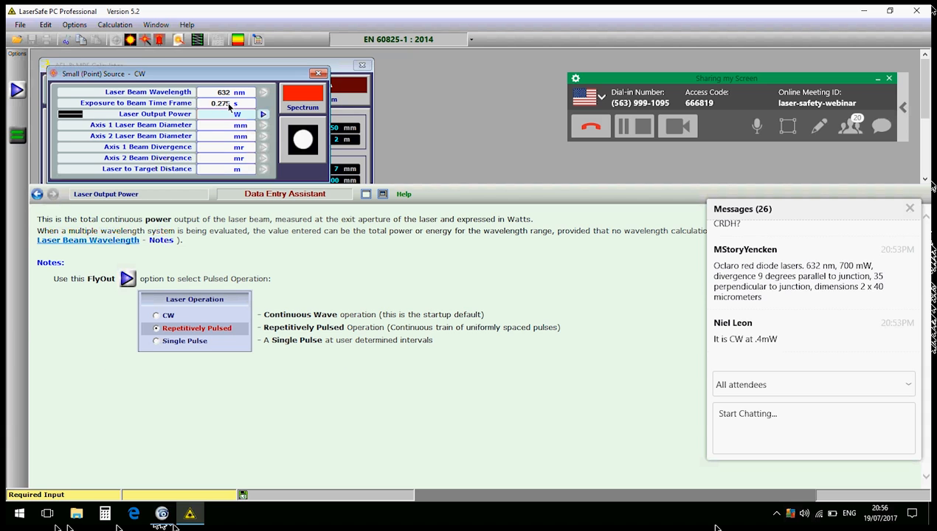
double_click(227, 102)
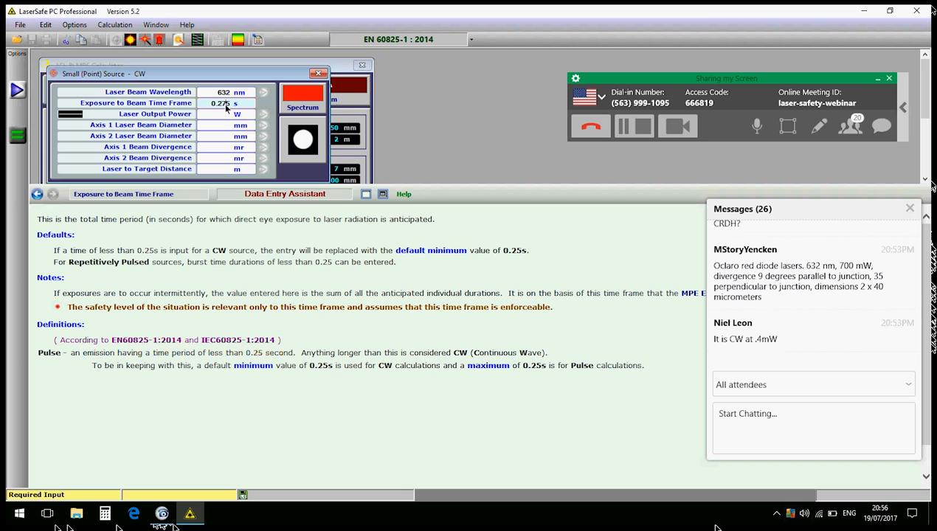
type("25")
left_click(226, 115)
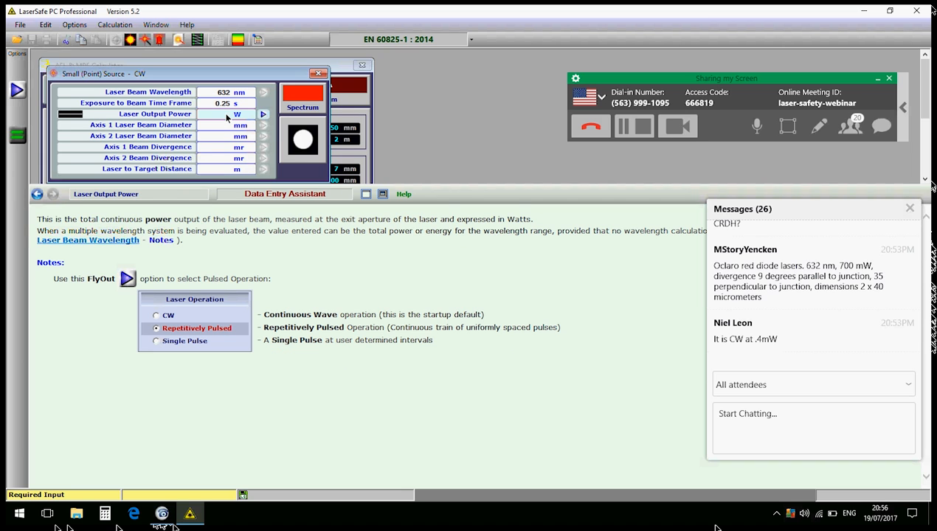
type(".7")
key("Return")
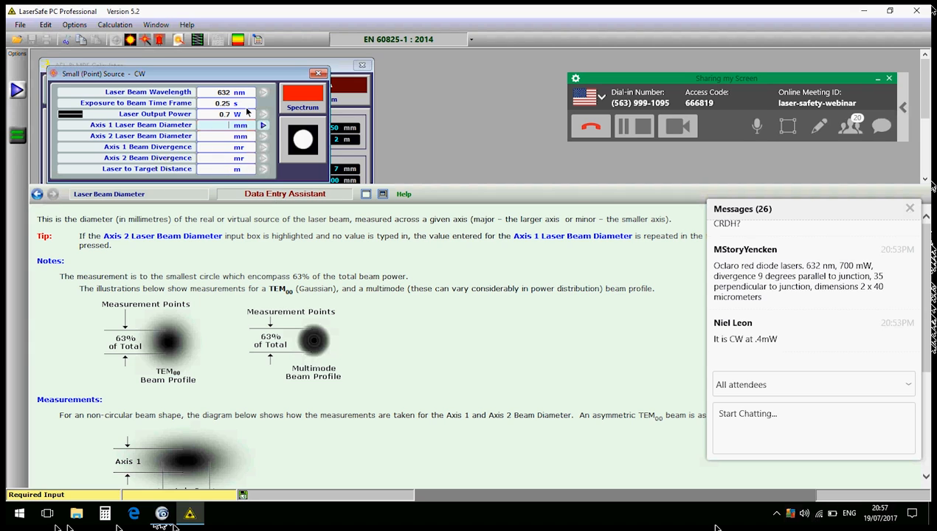
Set the Axis 1 laser beam diameter to 2 µm and the Axis 2 laser beam diameter to 40 µm.
left_click(264, 127)
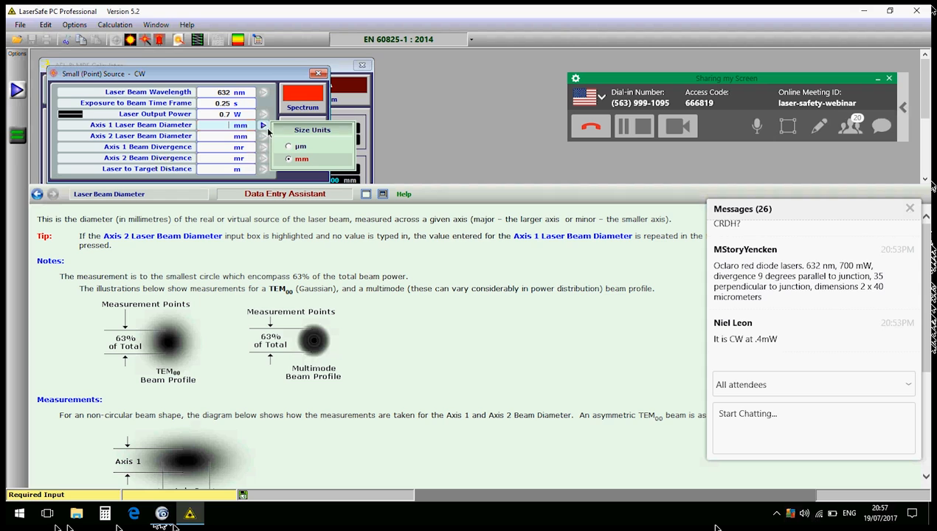
left_click(287, 147)
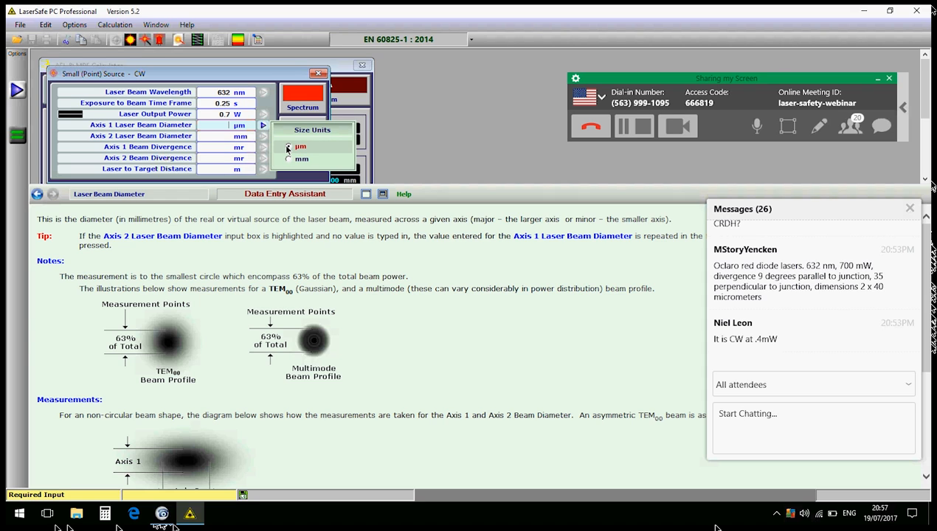
type("2")
left_click(221, 137)
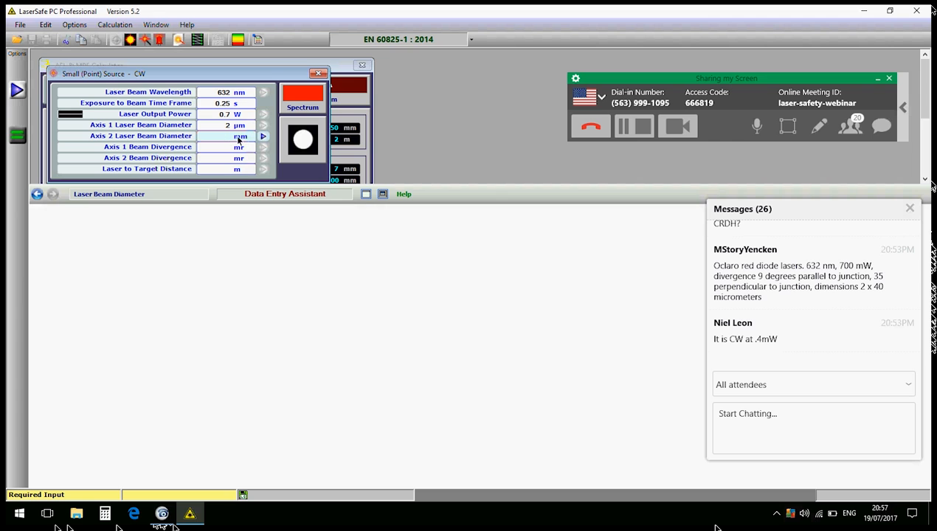
left_click(263, 136)
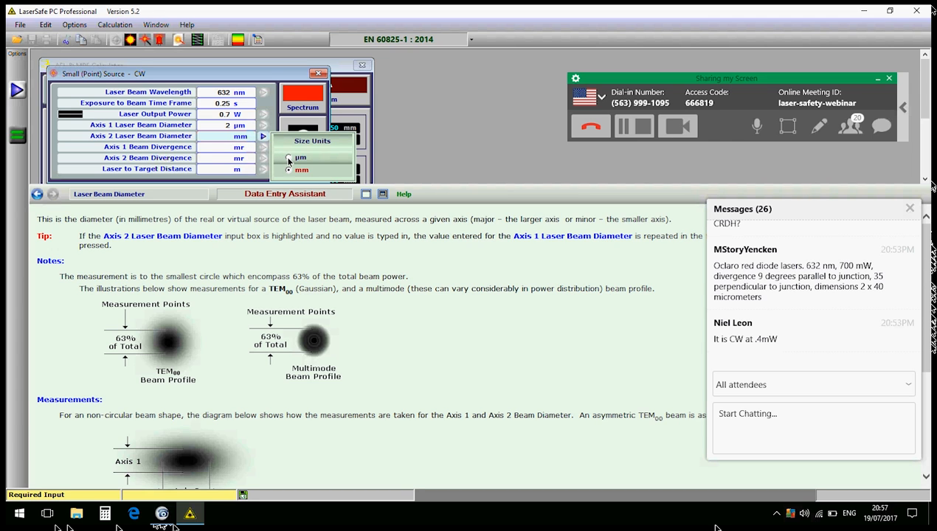
left_click(288, 159)
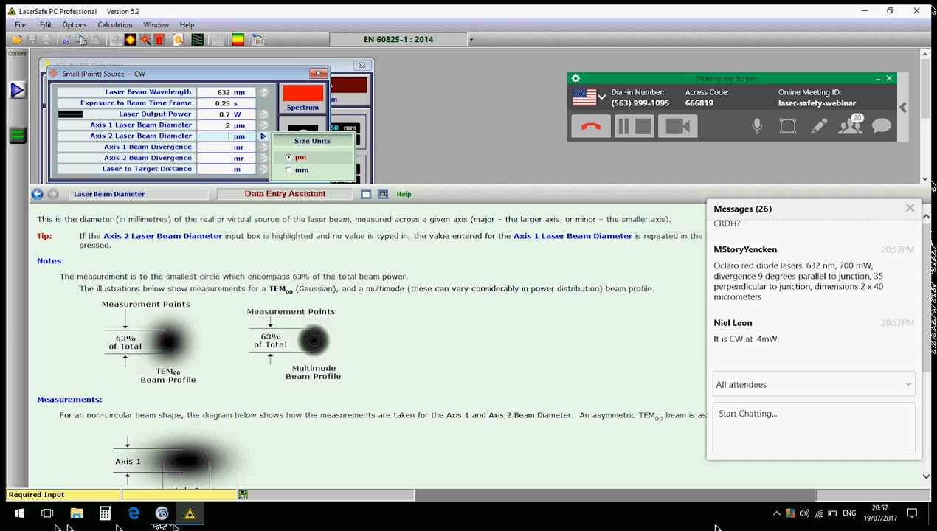
type("0")
key("Return")
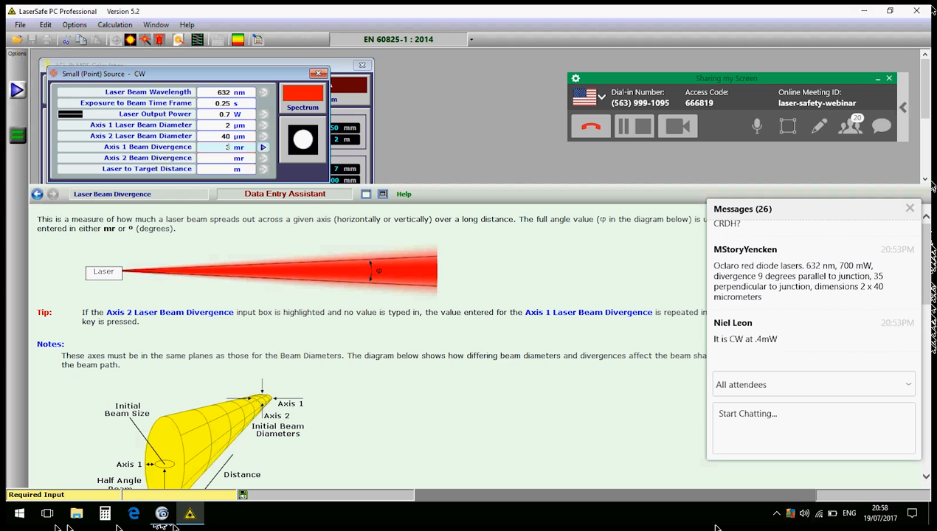
Set the Axis 1 beam divergence to 35 degrees and the Axis 2 beam divergence to 9 degrees.
type("5")
left_click(263, 148)
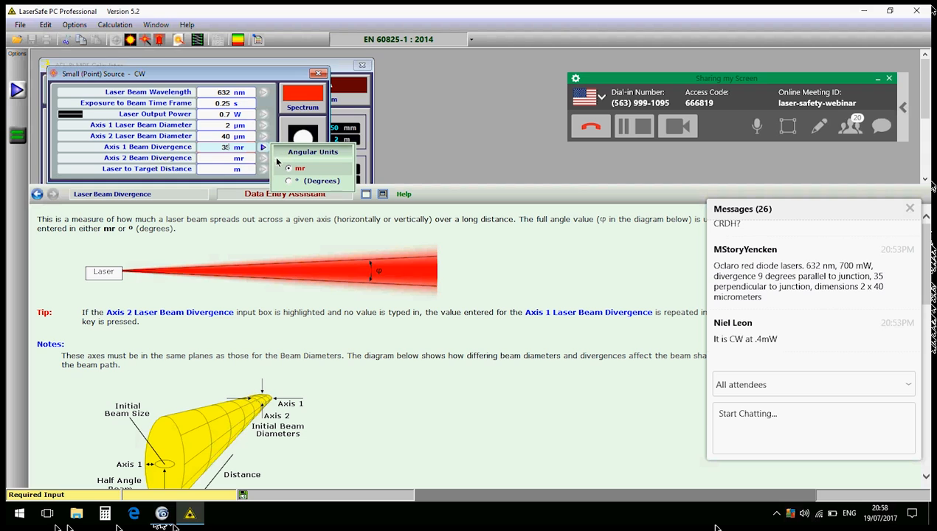
left_click(288, 181)
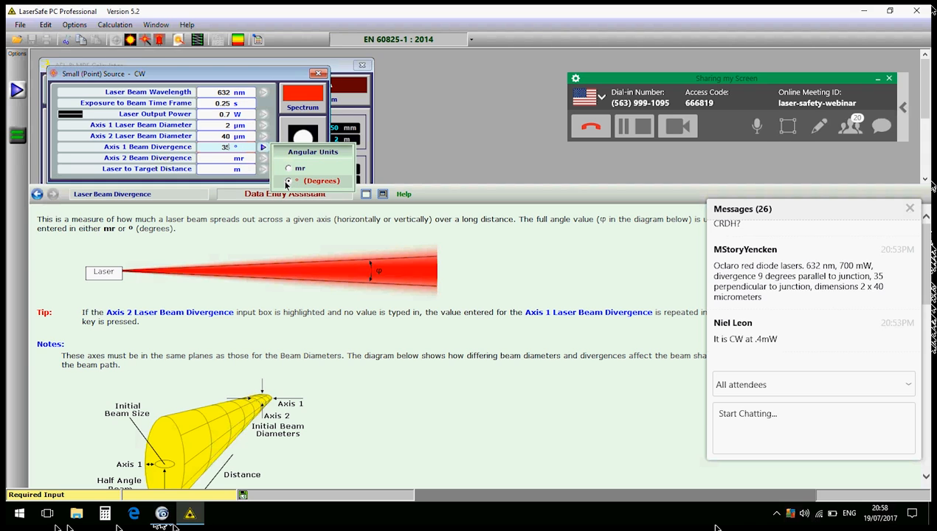
left_click(226, 157)
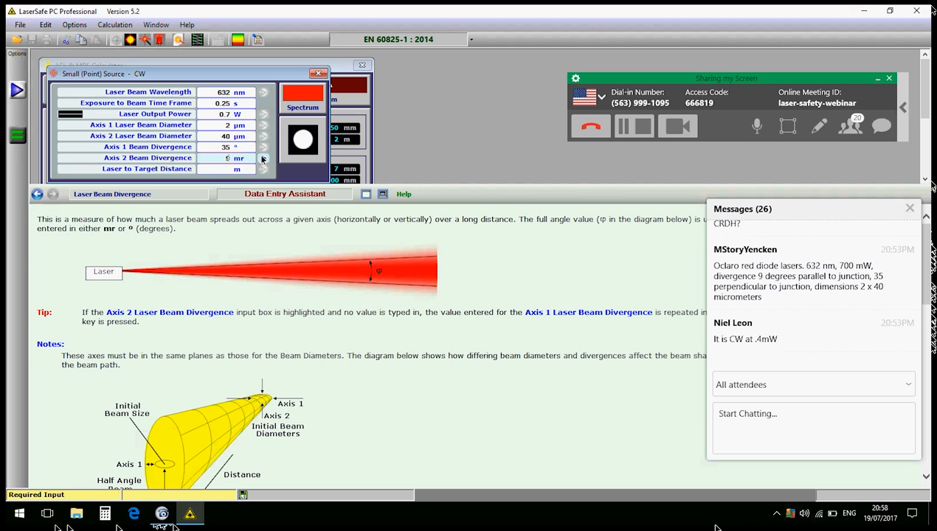
left_click(261, 159)
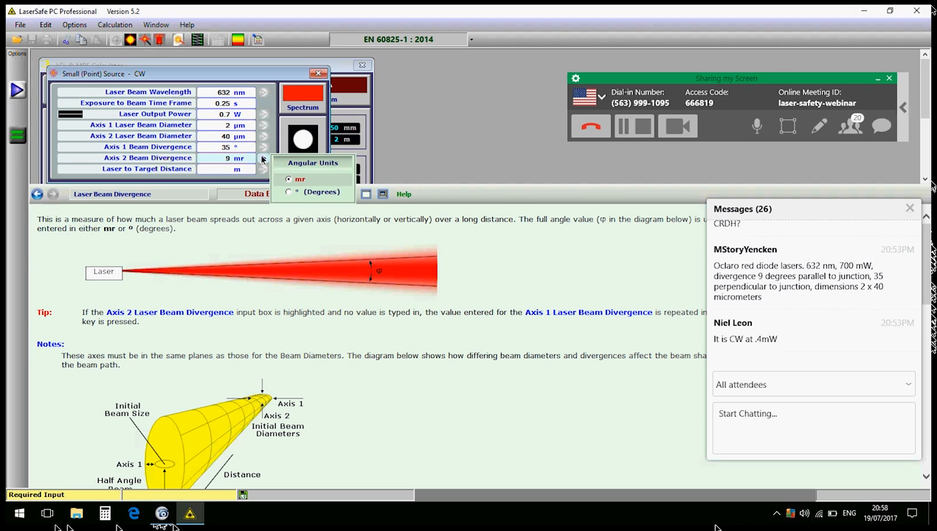
left_click(288, 191)
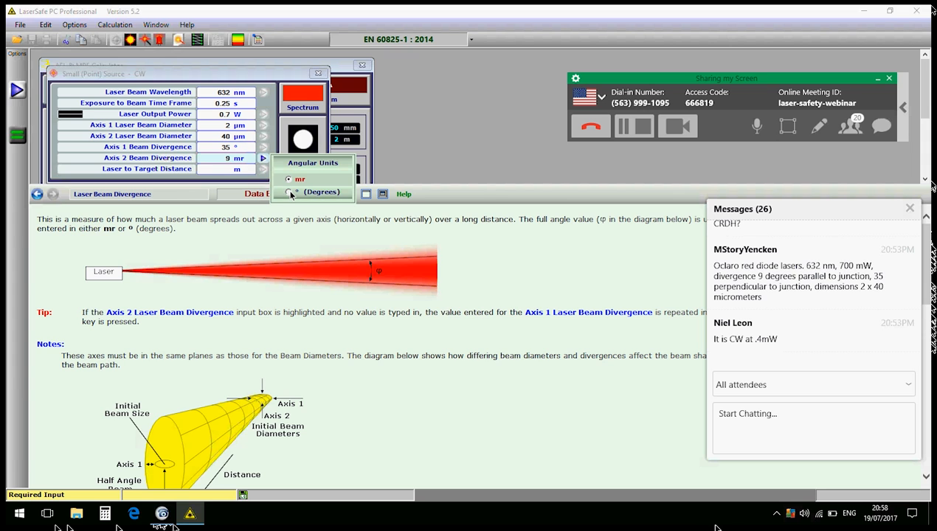
Calculate the exposure for a laser to target distance of 1 m and open the calculation details.
left_click(225, 171)
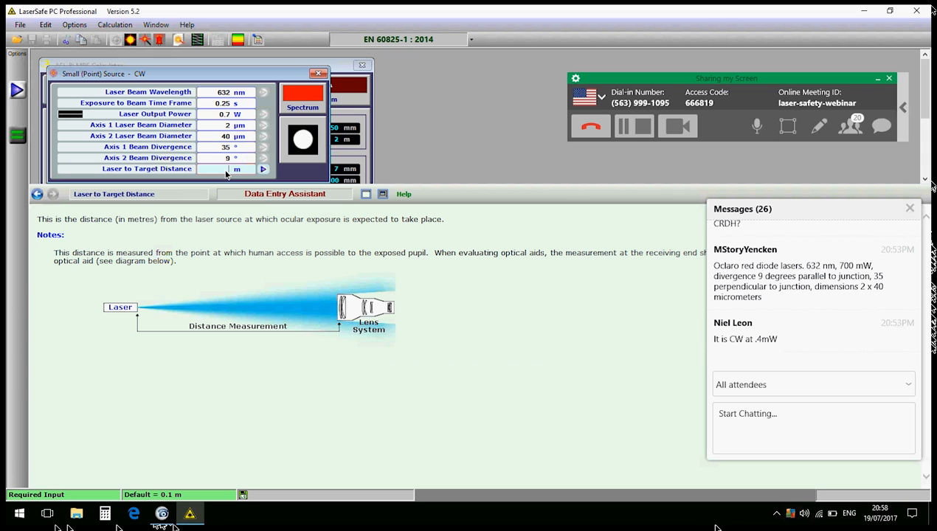
key("Return")
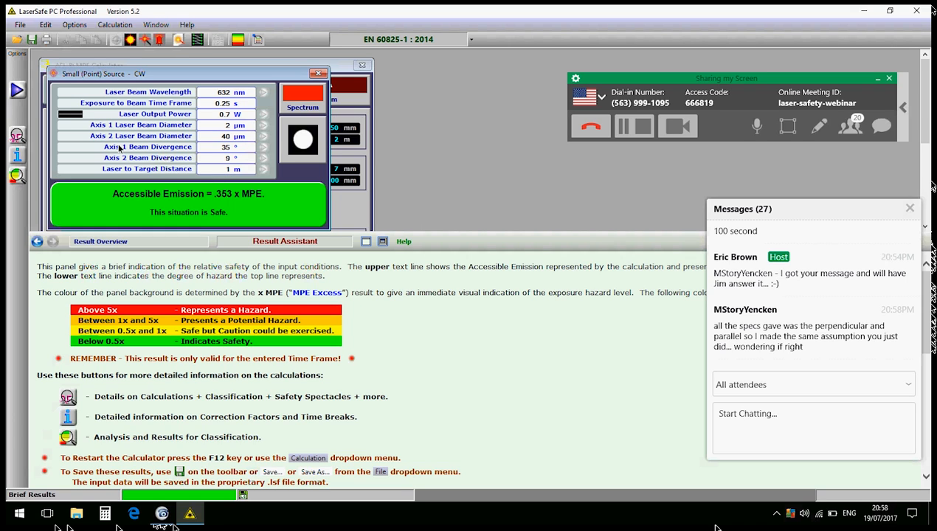
left_click(16, 137)
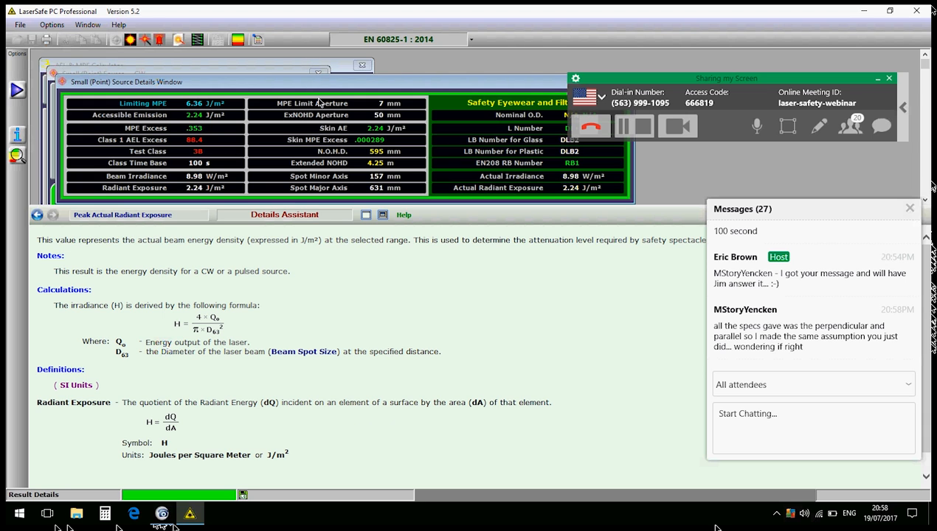
Collapse the assistant text and move the details window below the source inputs and correction factors.
left_click_drag(372, 205, 372, 232)
left_click_drag(320, 109, 372, 207)
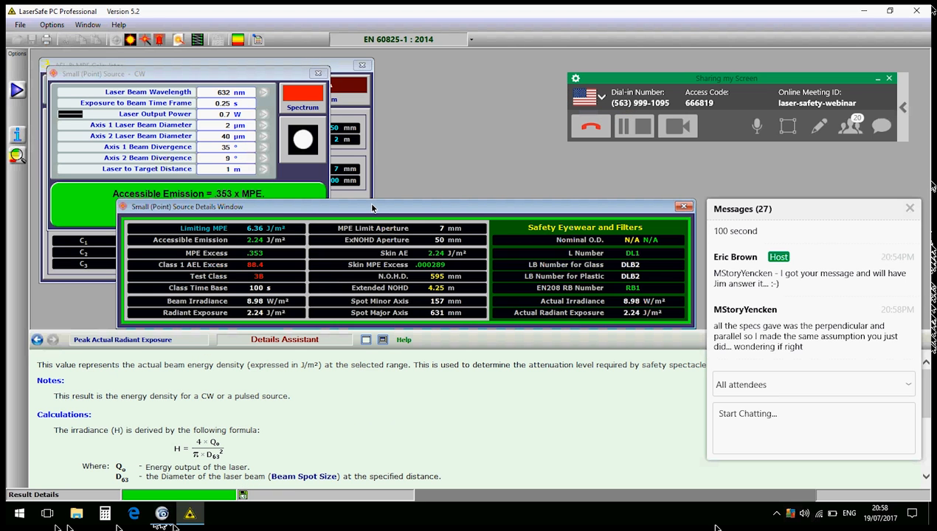
left_click(382, 339)
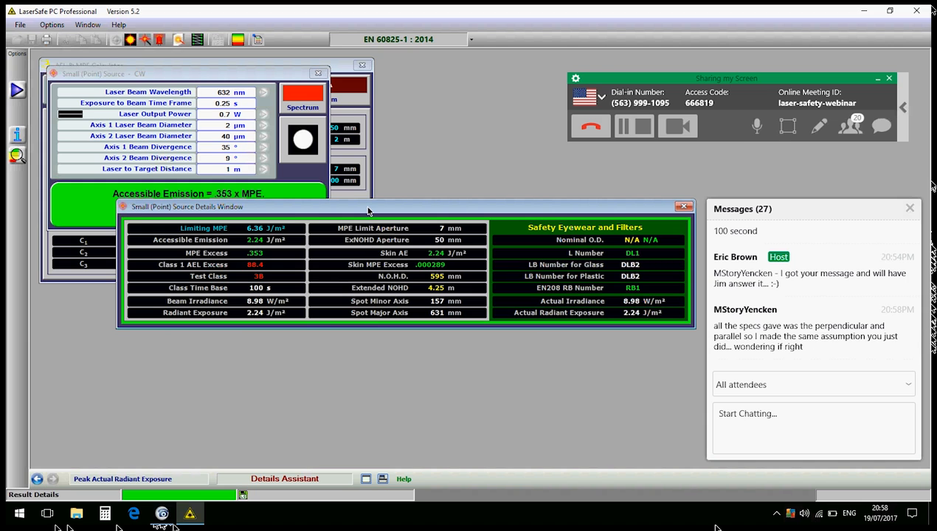
left_click_drag(366, 211, 292, 295)
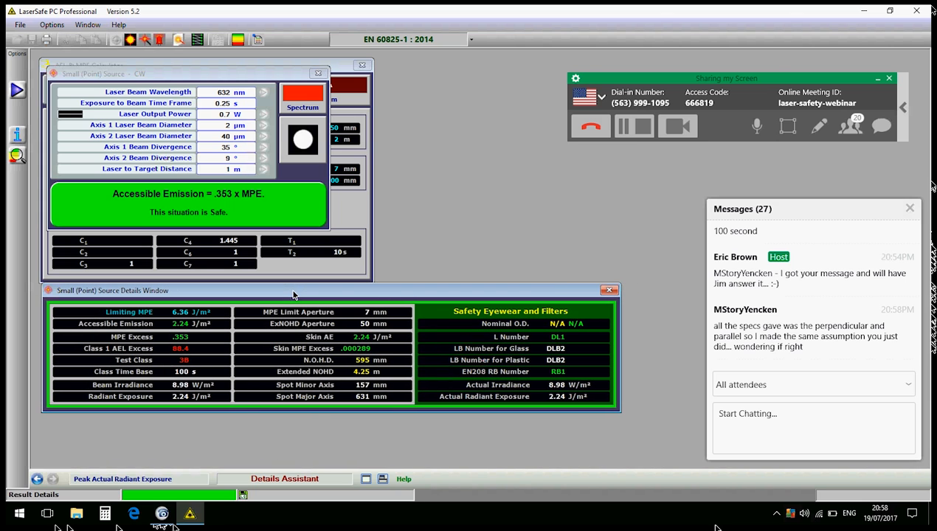
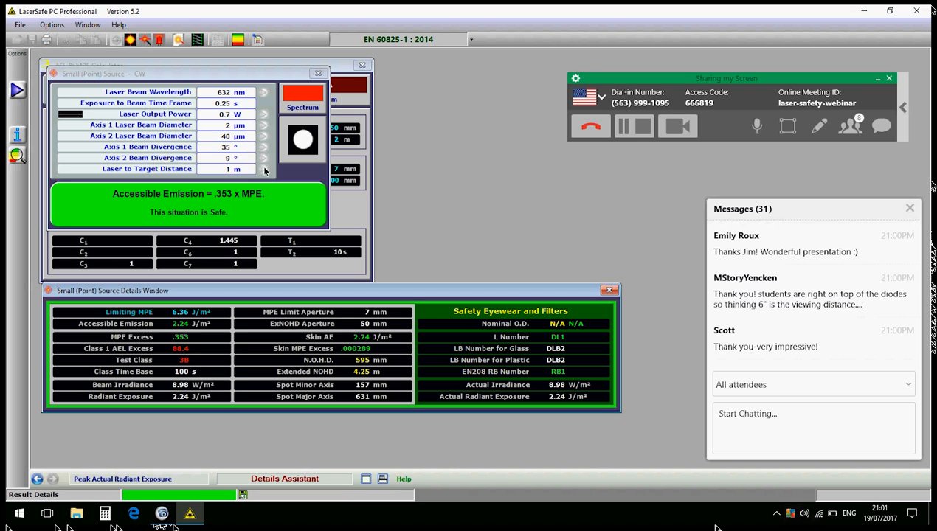
Change the laser to target distance to 150 mm and recalculate the exposure.
left_click(224, 171)
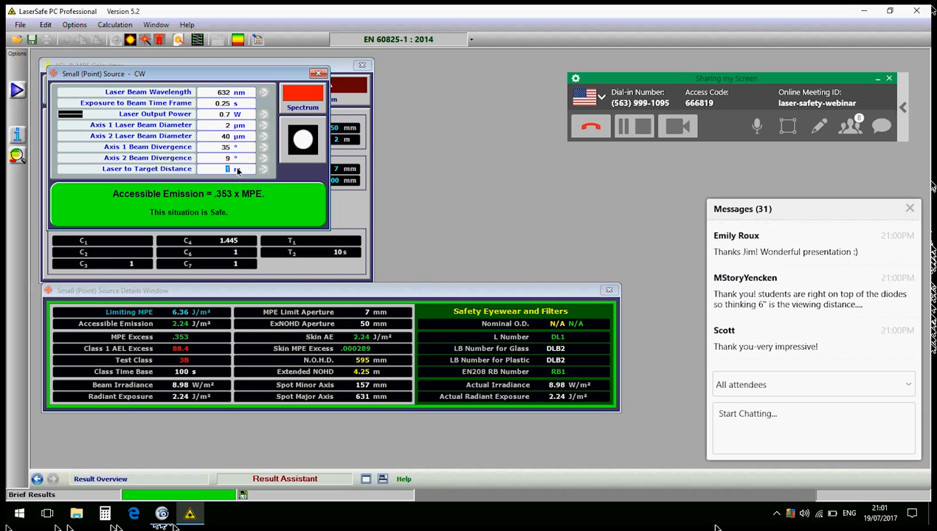
type("150")
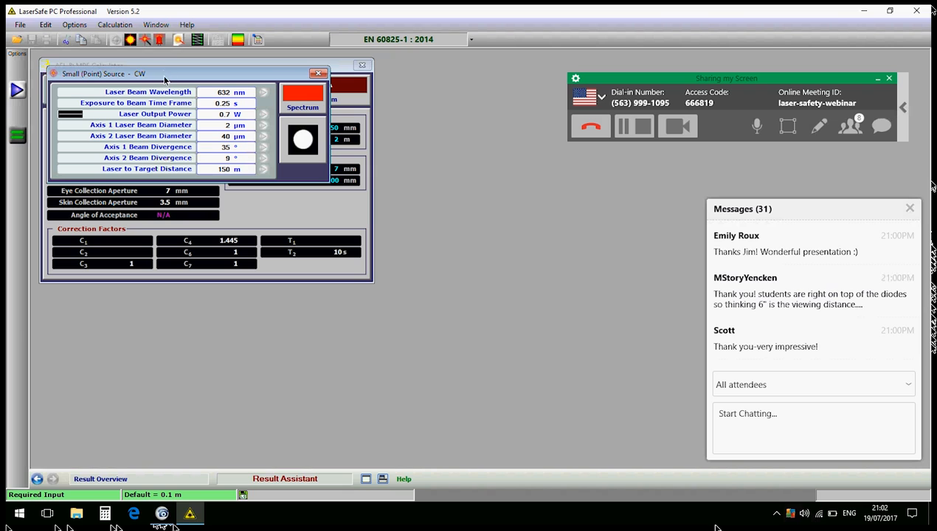
left_click(115, 25)
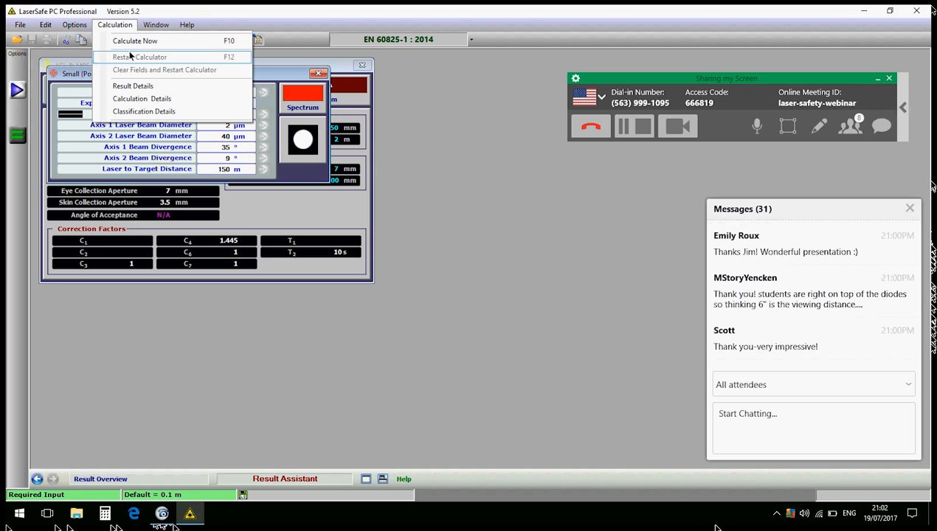
left_click(256, 389)
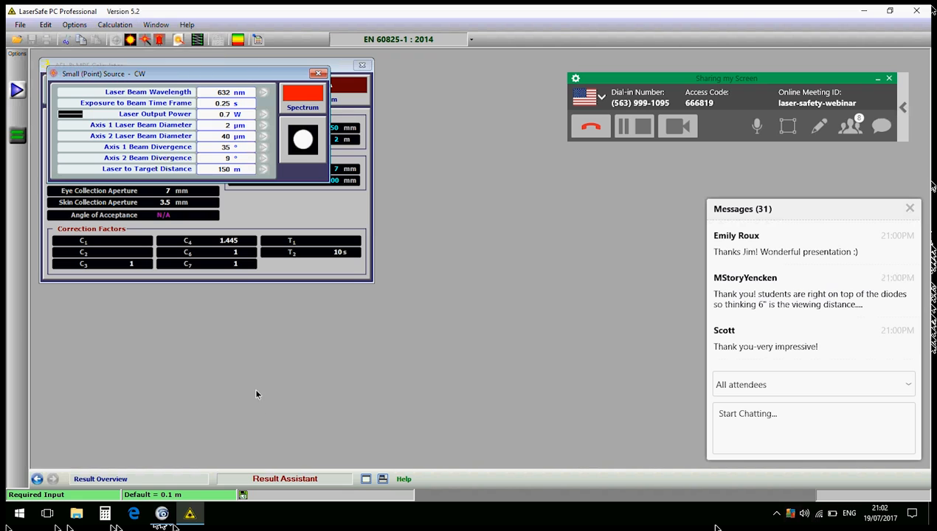
left_click(222, 158)
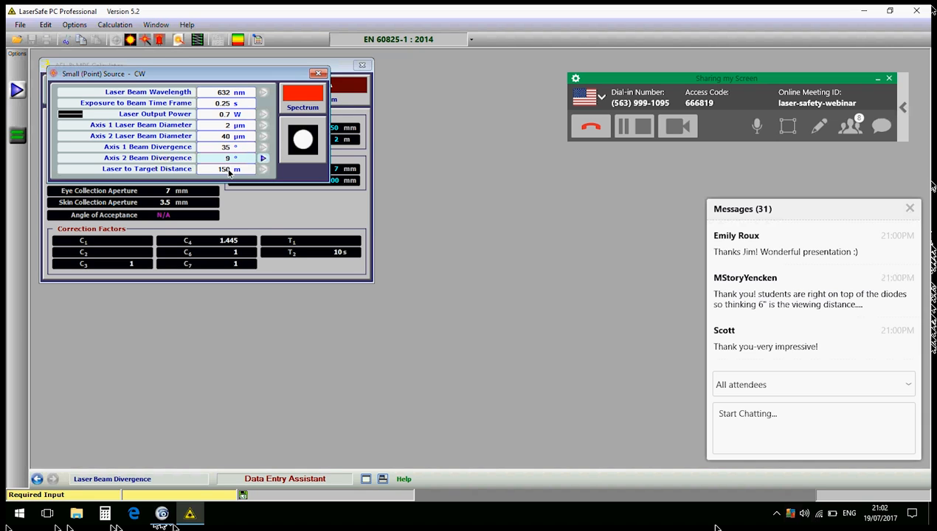
left_click(229, 171)
left_click(262, 169)
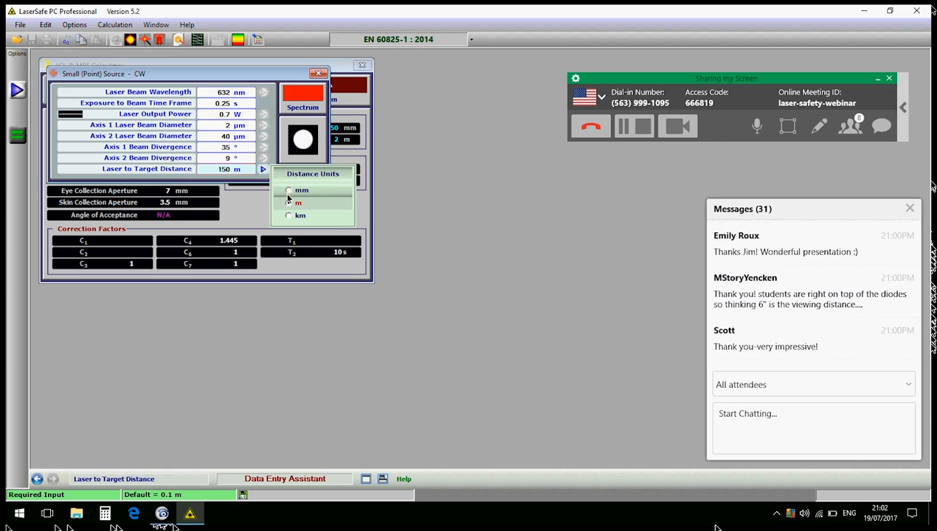
left_click(288, 190)
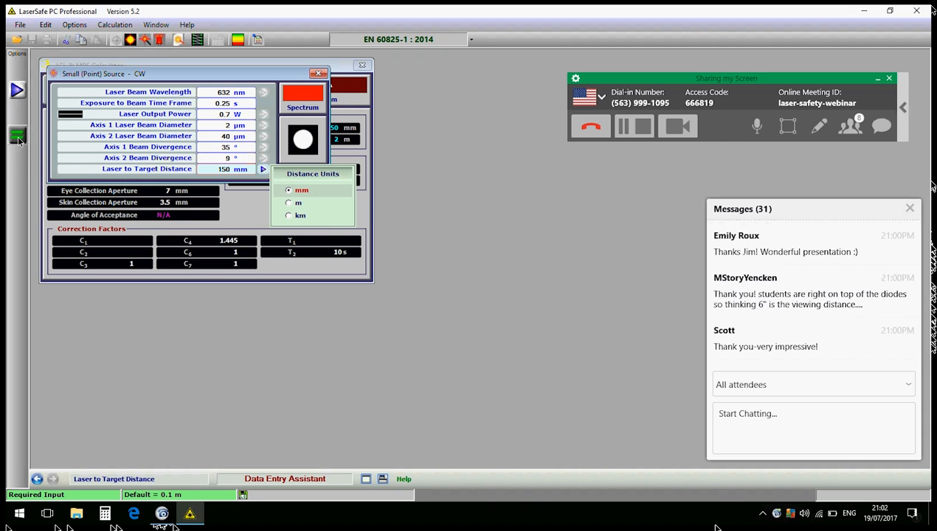
left_click(18, 137)
left_click(18, 138)
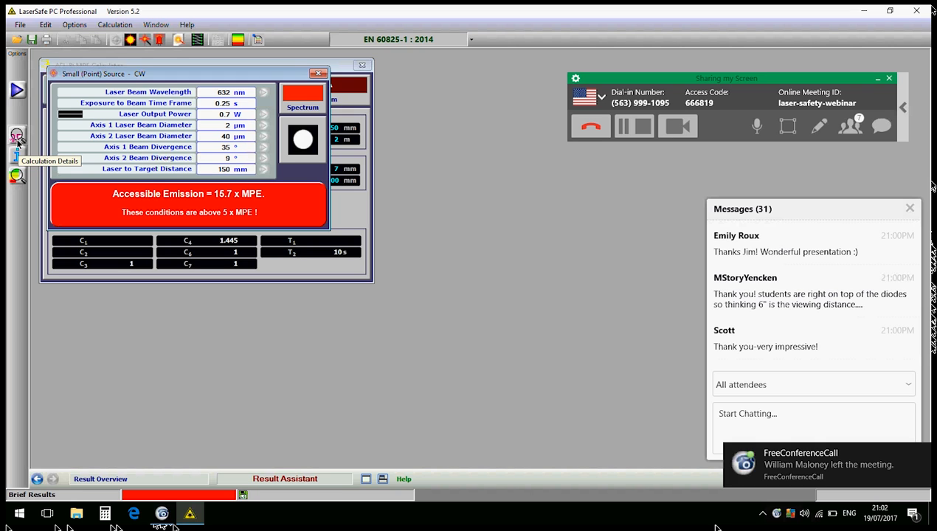
Open the calculation details for the 150 mm distance and move their window below the correction factors.
left_click(18, 138)
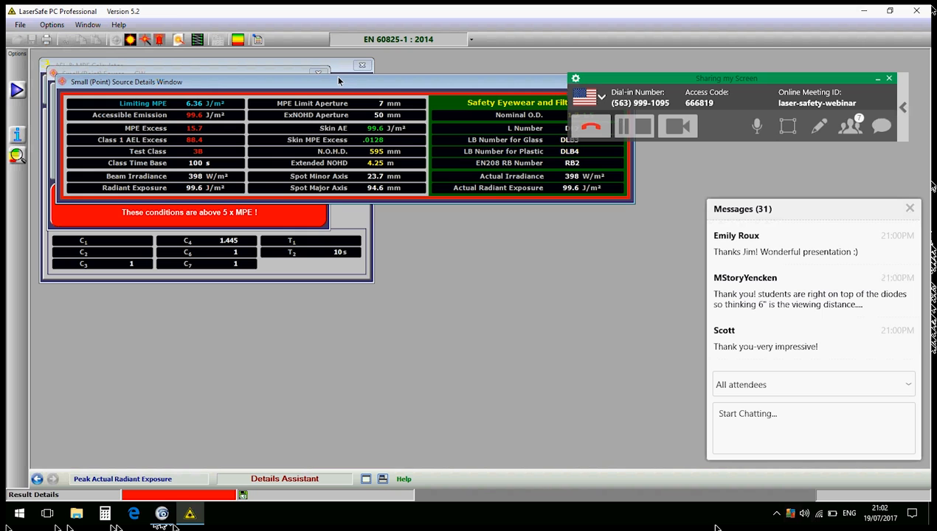
left_click_drag(354, 85, 393, 153)
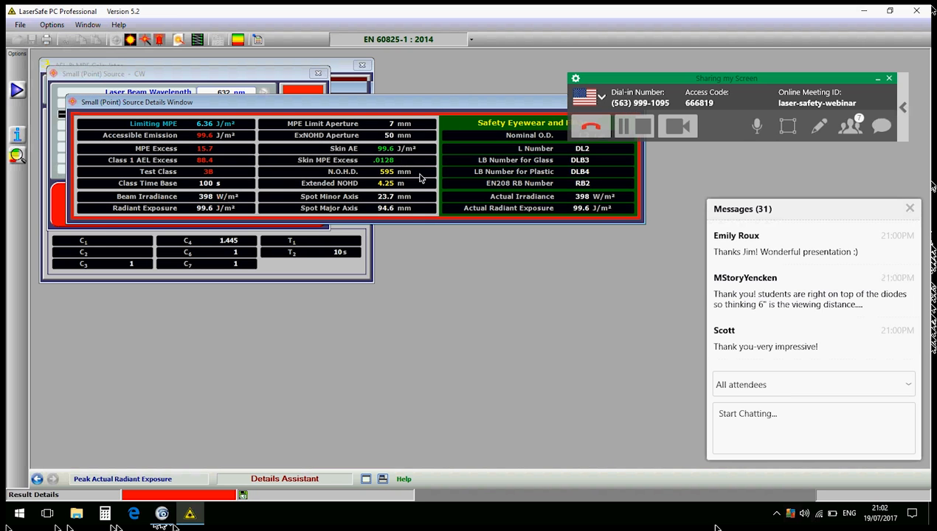
left_click_drag(446, 216, 387, 302)
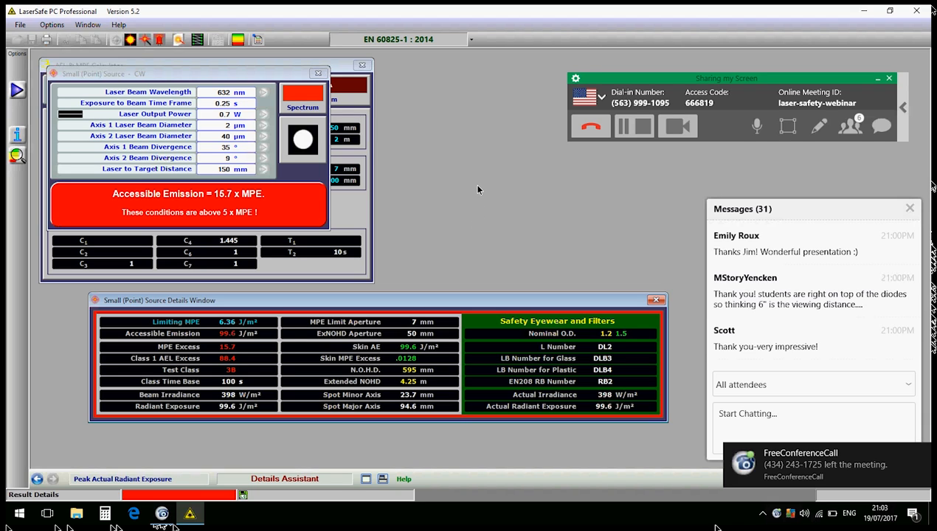
Show the meeting's attendee list and place it clear of the chat messages and the screen-sharing controls.
left_click(841, 134)
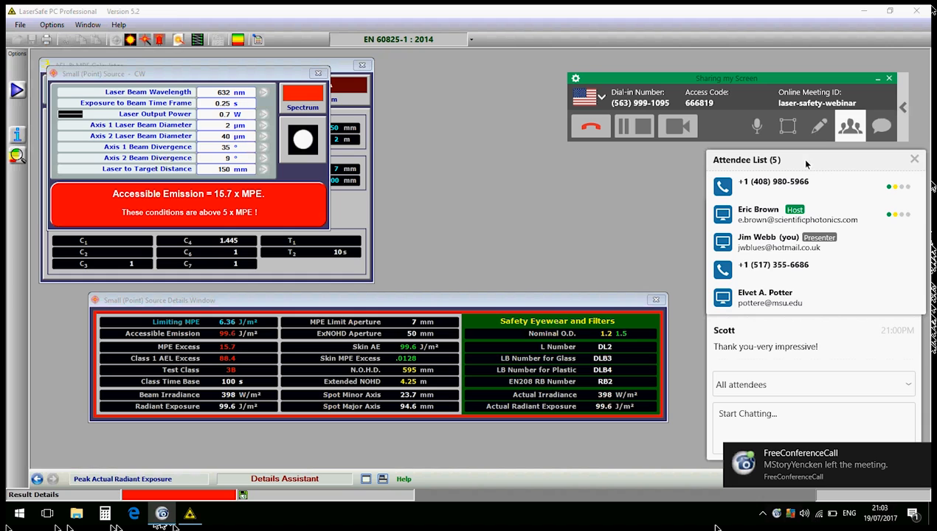
left_click_drag(734, 166, 528, 142)
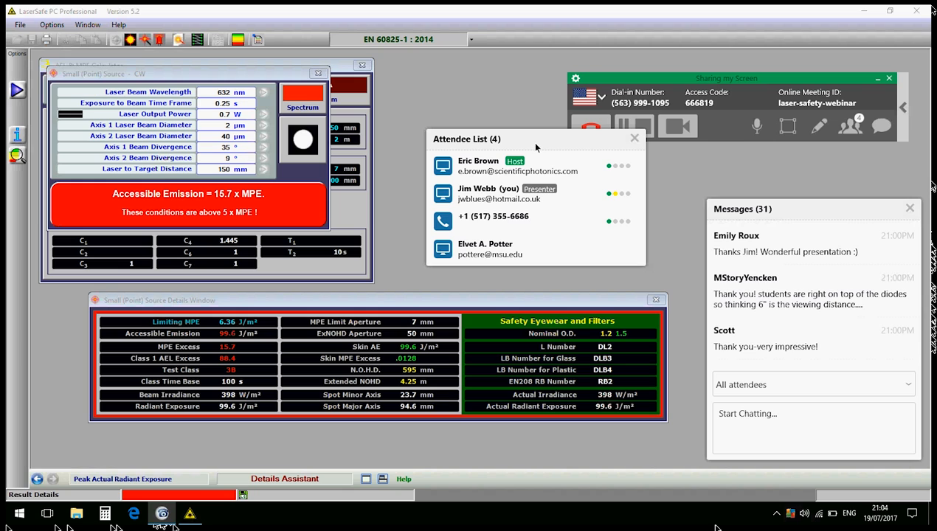
left_click_drag(535, 146, 580, 167)
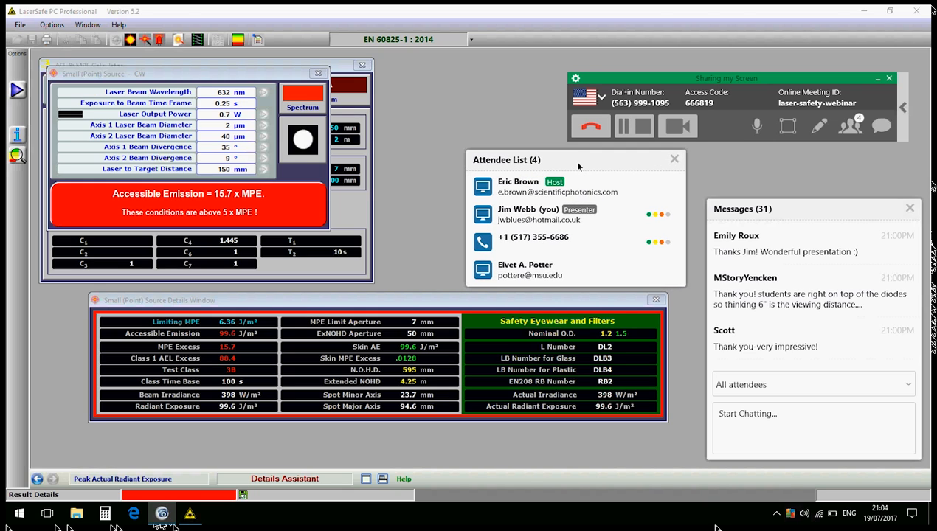